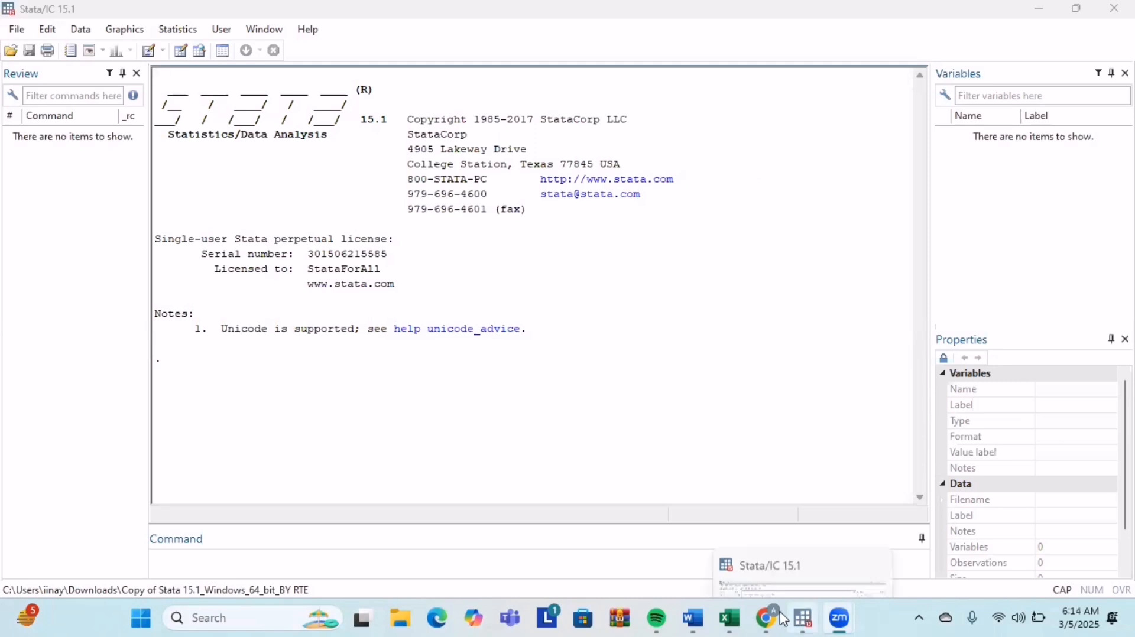
- Switch to the Excel workbook and copy the USD to IDR column, header included, from C1 to C367 on Sheet1
click(738, 515)
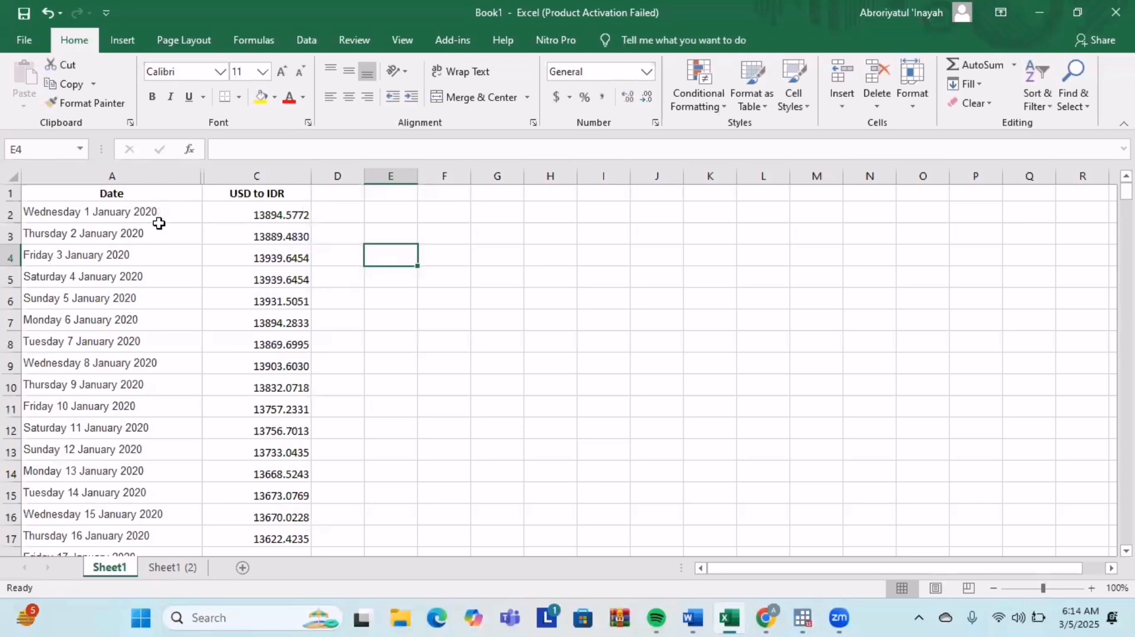
mouse_move(1126, 193)
mouse_down()
mouse_move(1126, 526)
mouse_move(1126, 188)
mouse_up()
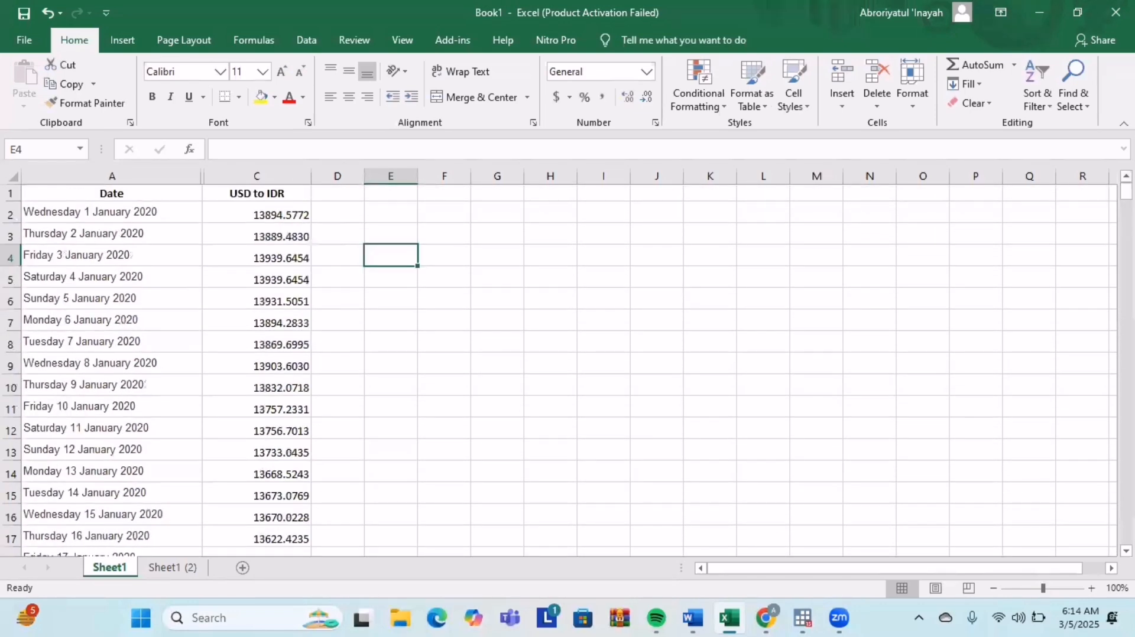
click(285, 208)
click(298, 192)
scroll(277, 293, down, 20)
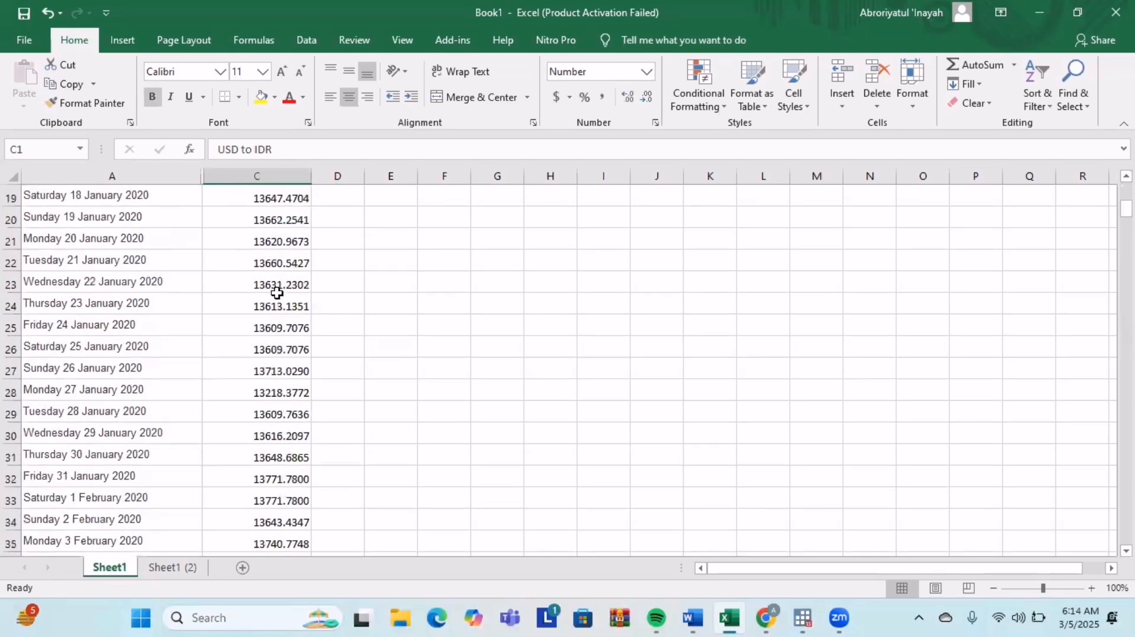
scroll(277, 300, down, 20)
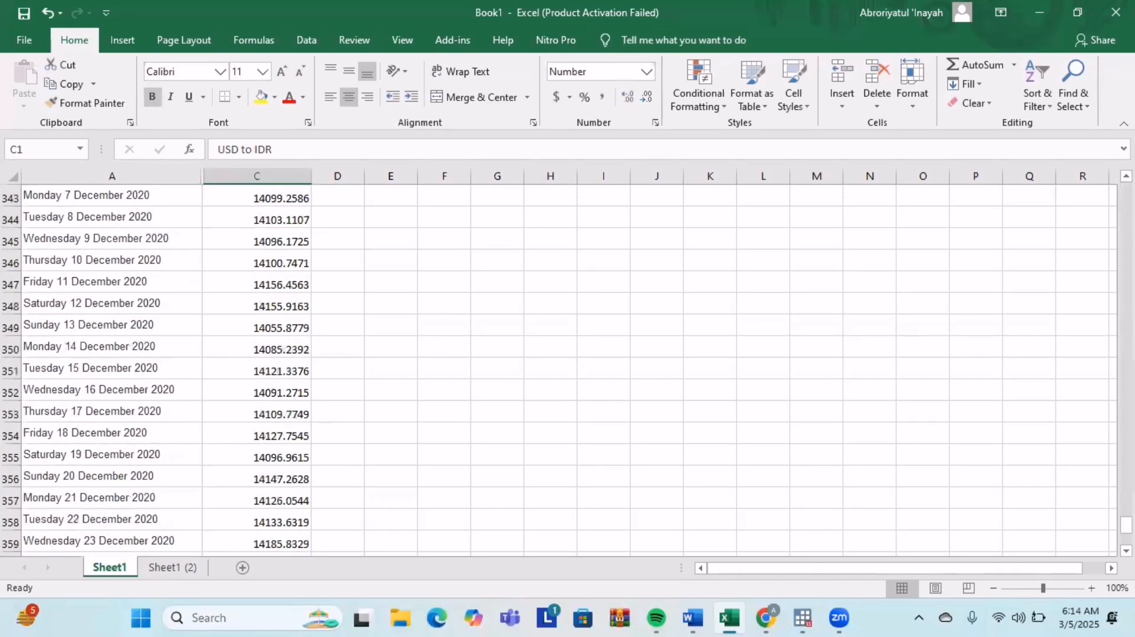
scroll(568, 520, down, 4)
shift+click(299, 476)
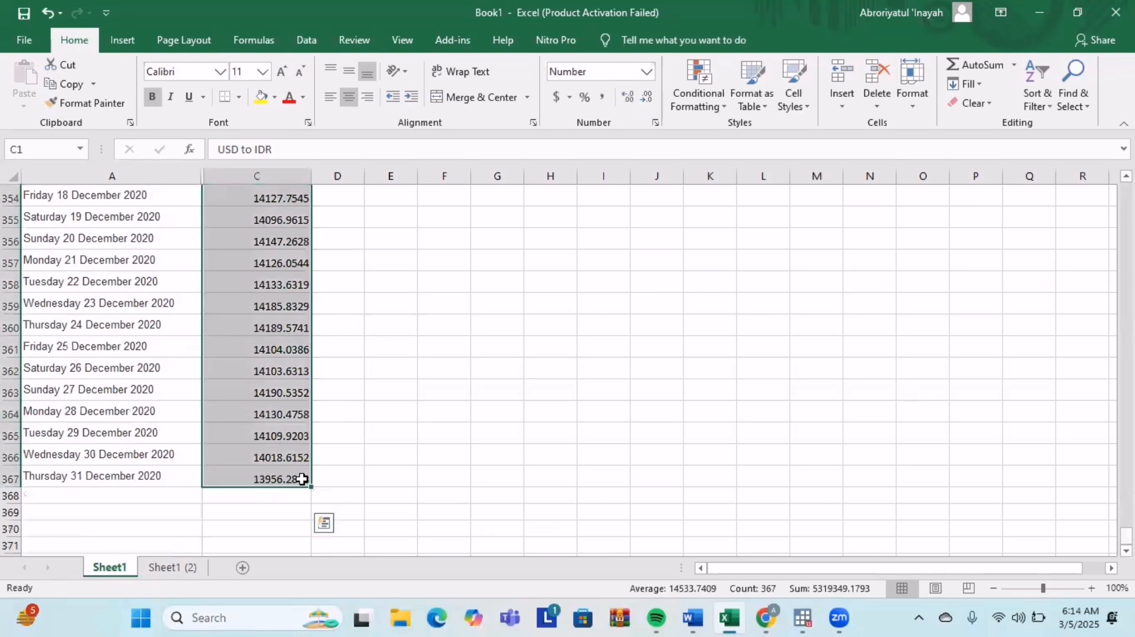
key(ctrl+c)
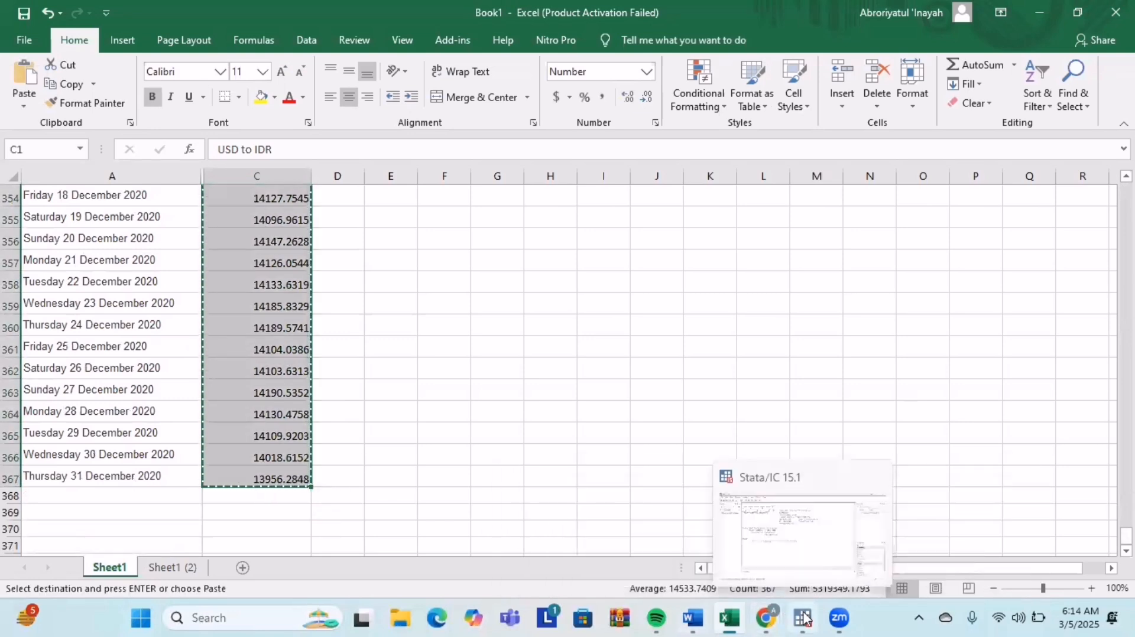
- Switch to Stata and paste the copied column into the Data Editor in edit mode, treating the first row as variable names
click(807, 545)
click(81, 29)
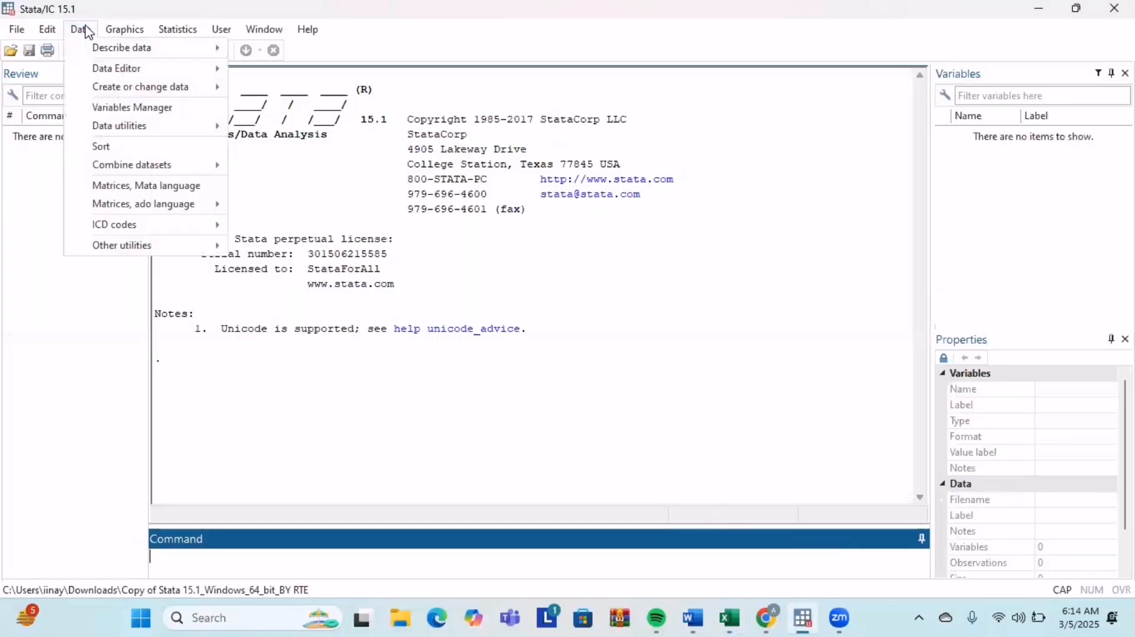
mouse_move(104, 66)
click(273, 70)
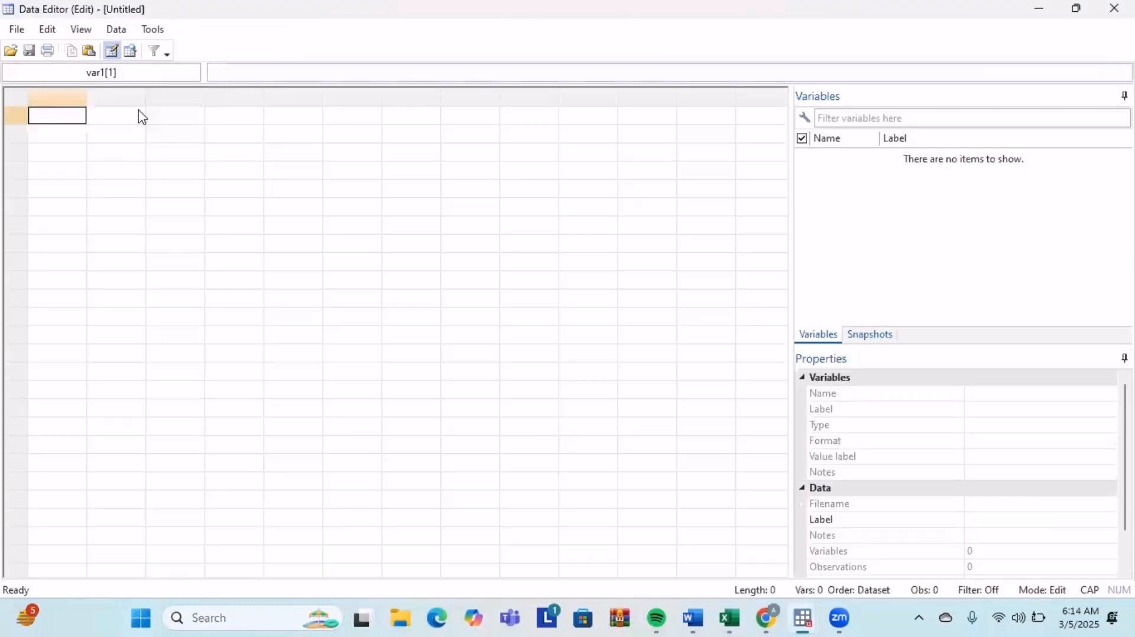
right_click(42, 120)
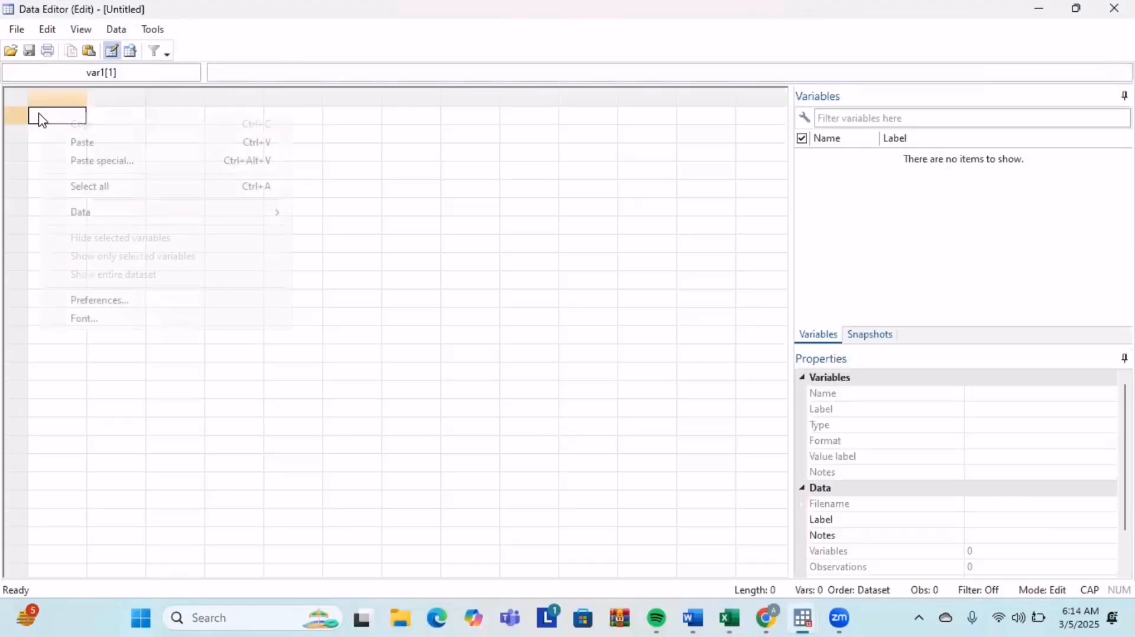
click(108, 144)
click(329, 378)
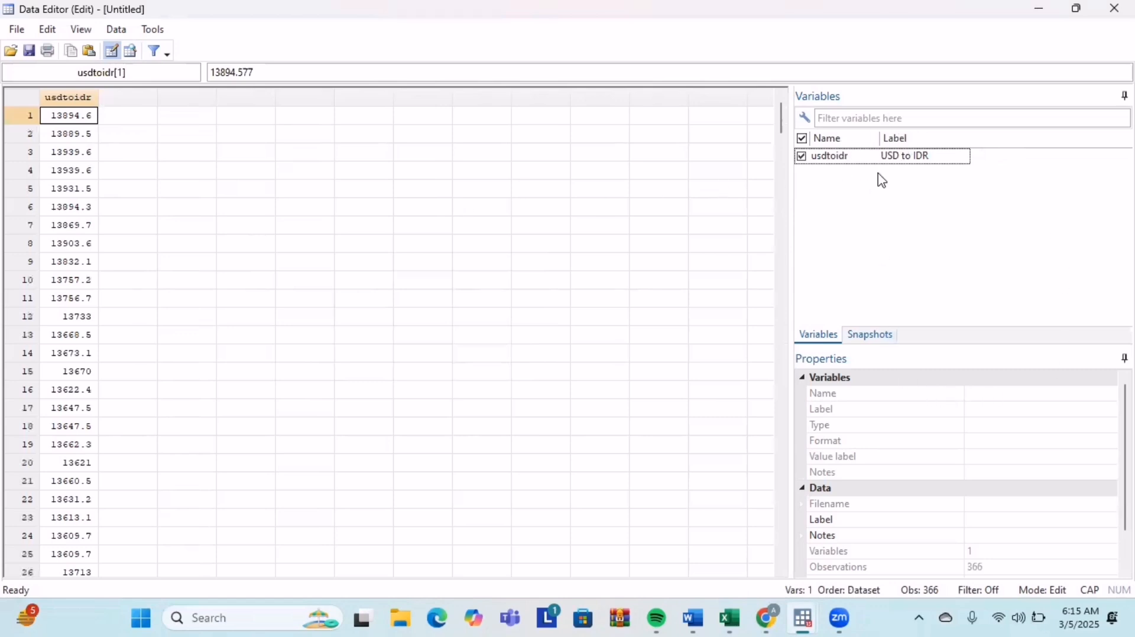
- Rename the usdtoidr variable to kurs in its properties
click(847, 384)
click(890, 394)
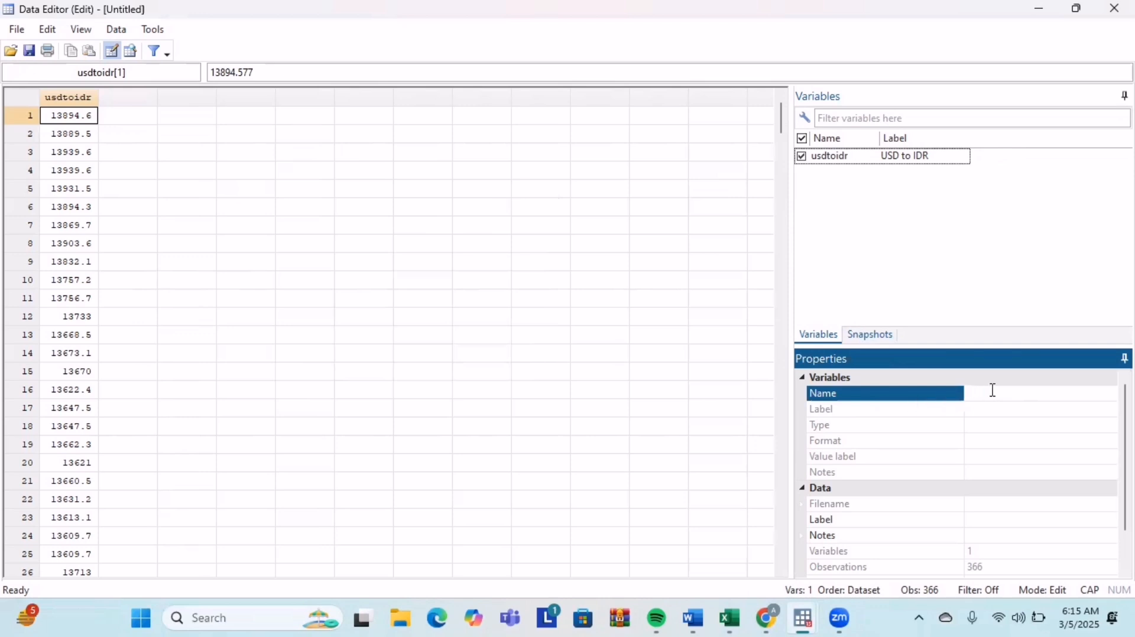
click(836, 158)
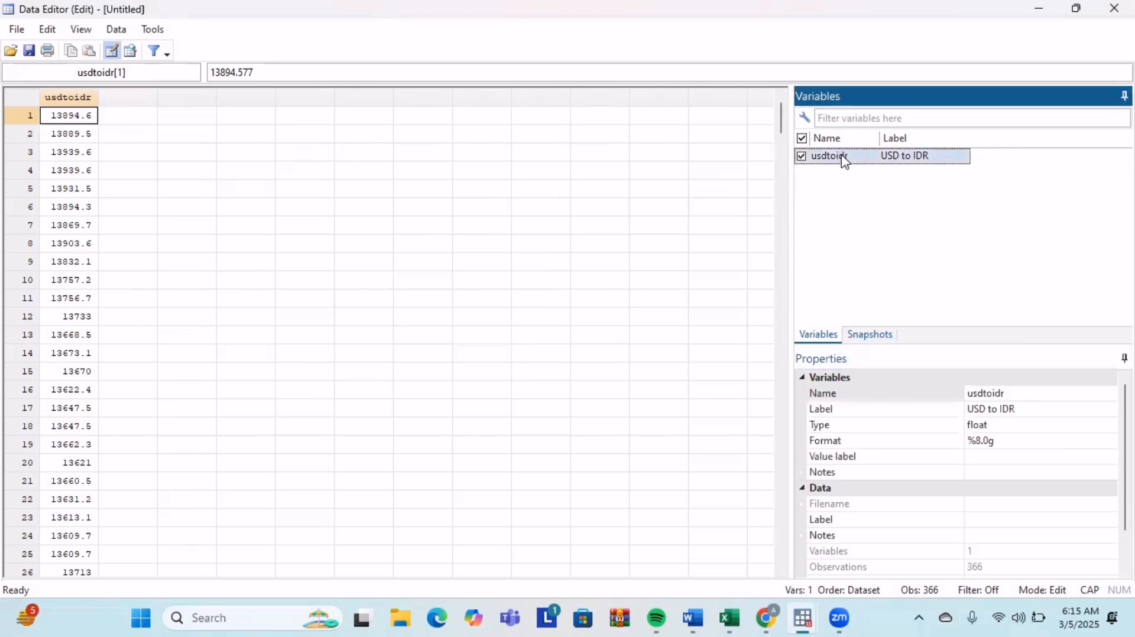
click(1005, 392)
text(K)
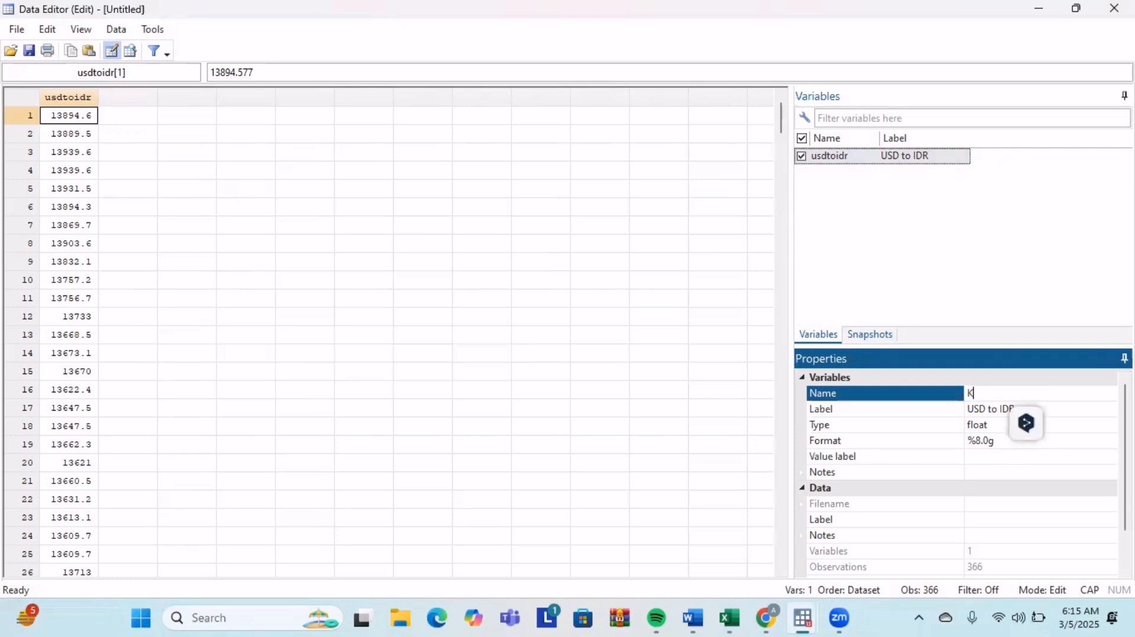
text(URS)
key(BackSpace)
key(BackSpace)
key(BackSpace)
key(BackSpace)
key(Caps_Lock)
text(kurs)
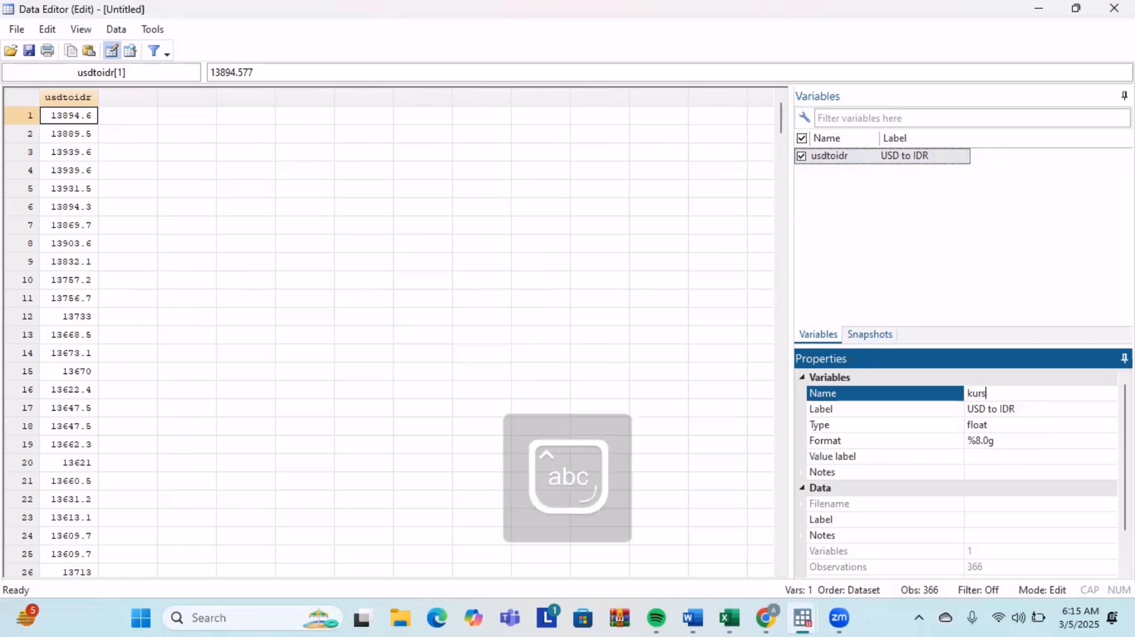
key(Return)
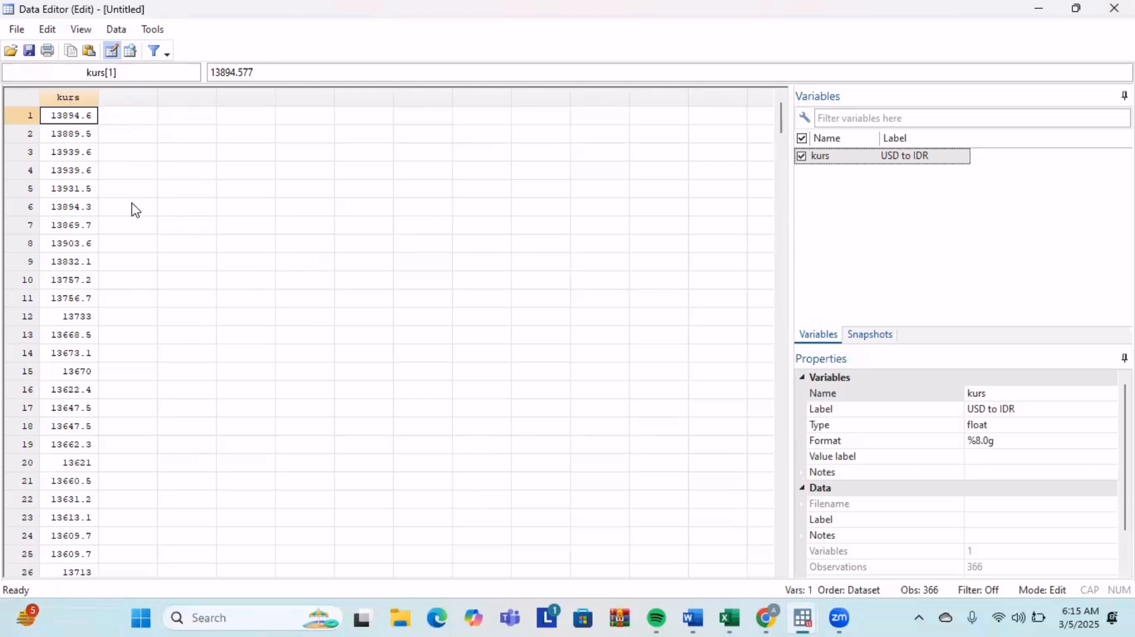
- Return to the main Stata window and generate an observation-number variable with gen t = _n
mouse_move(803, 618)
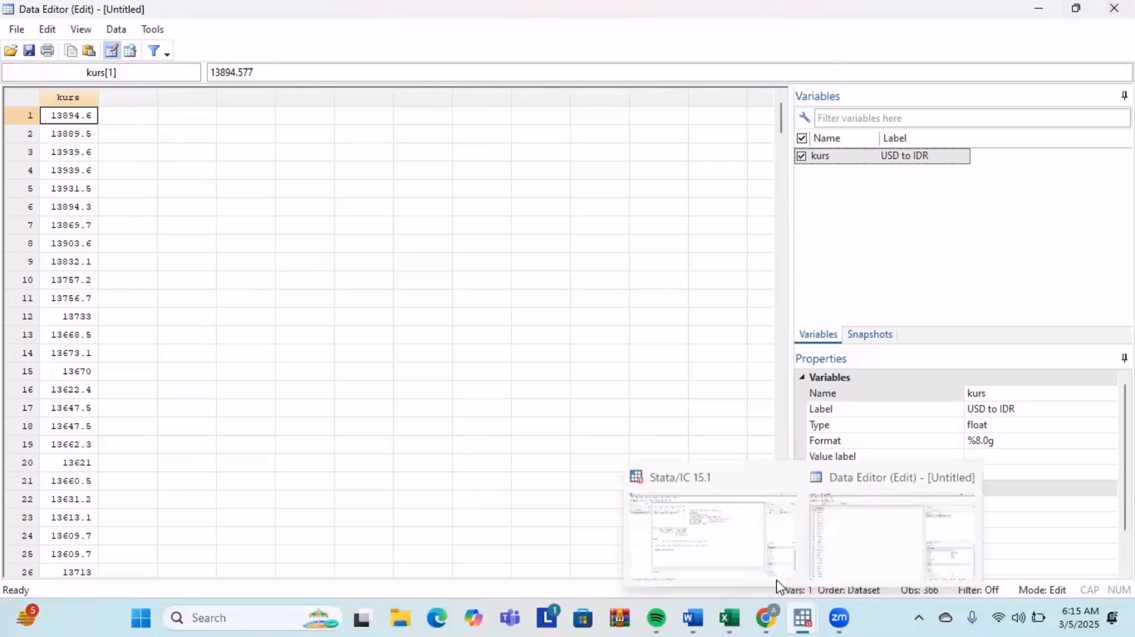
click(742, 539)
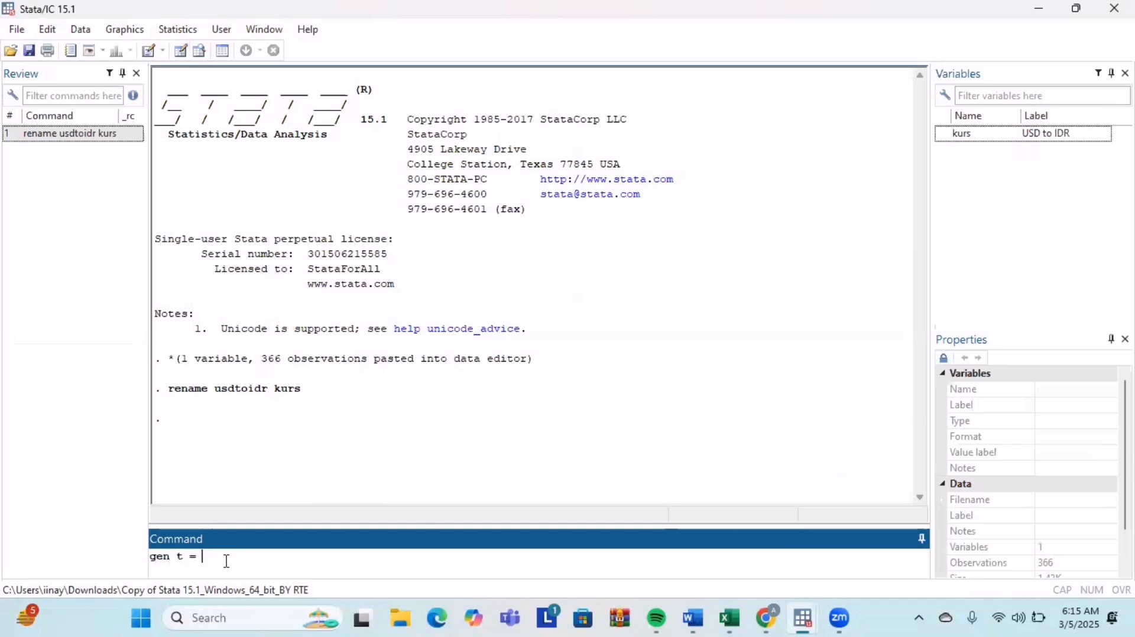
key(Return)
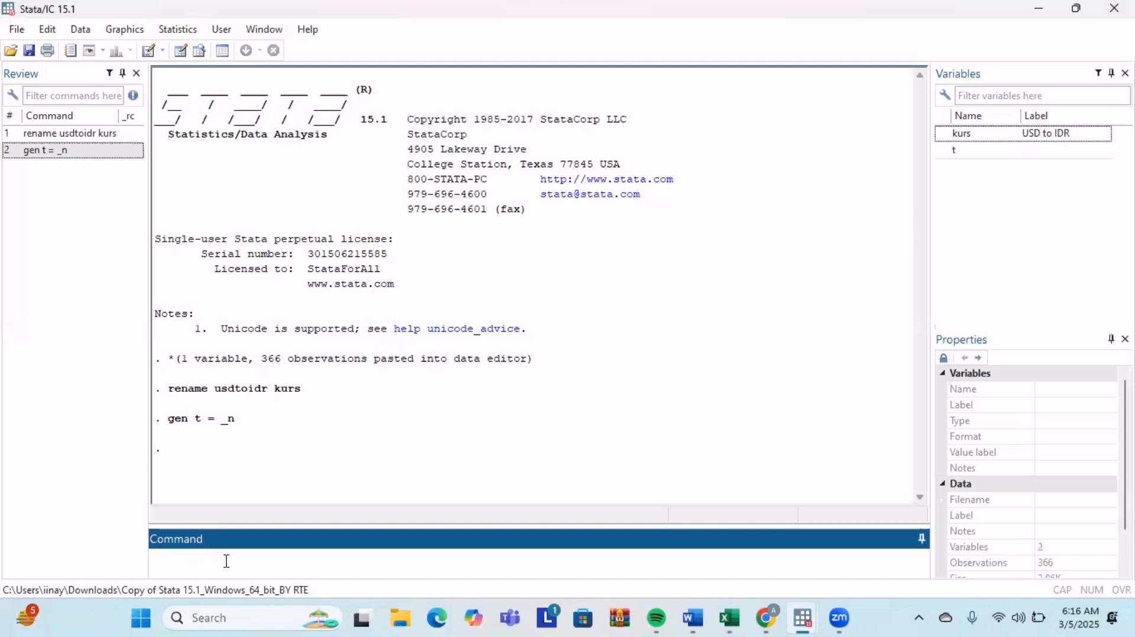
- Generate a daily date variable with gen newt = td(1jan2020) + t-1 and review the values in the Data Editor
text(gen)
text( new)
text(t = td())
text(1jan2020) + t-1)
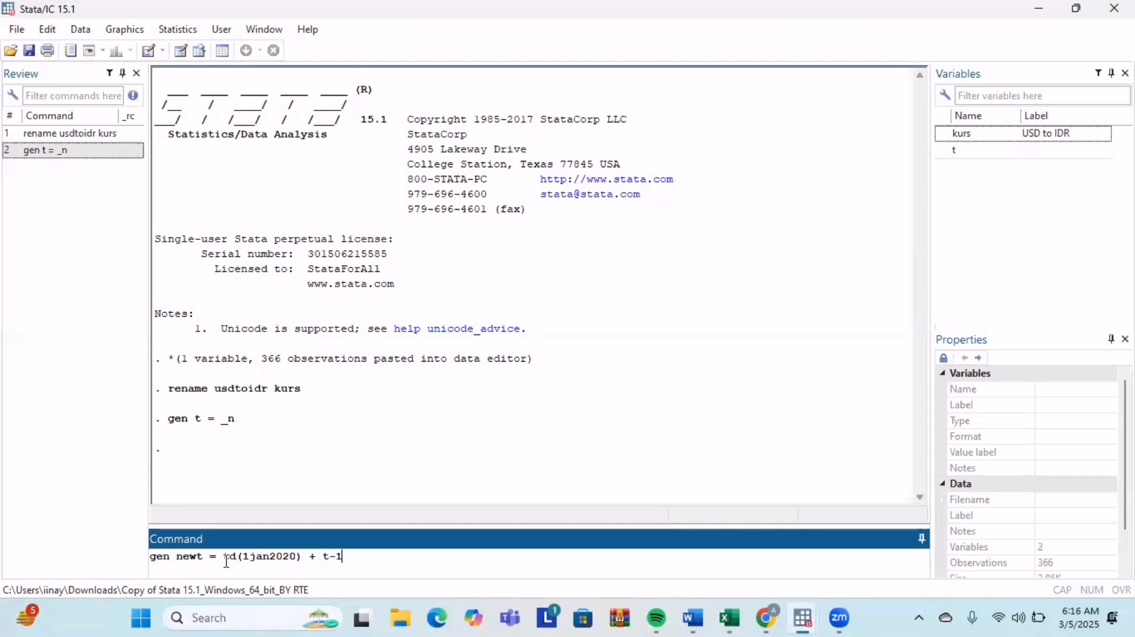
key(Return)
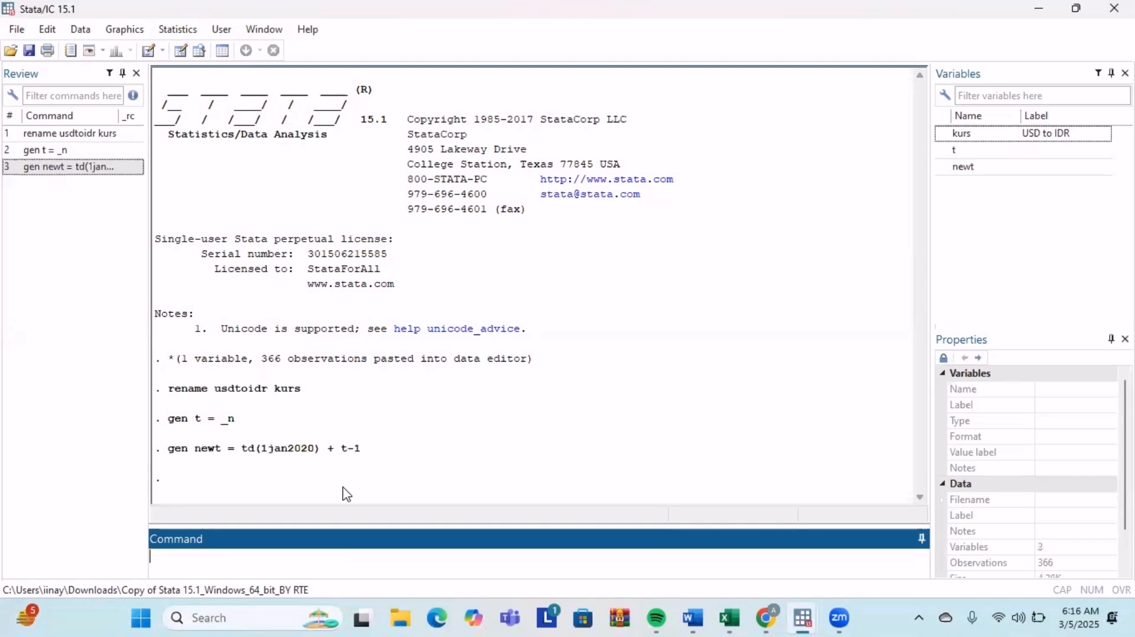
click(869, 535)
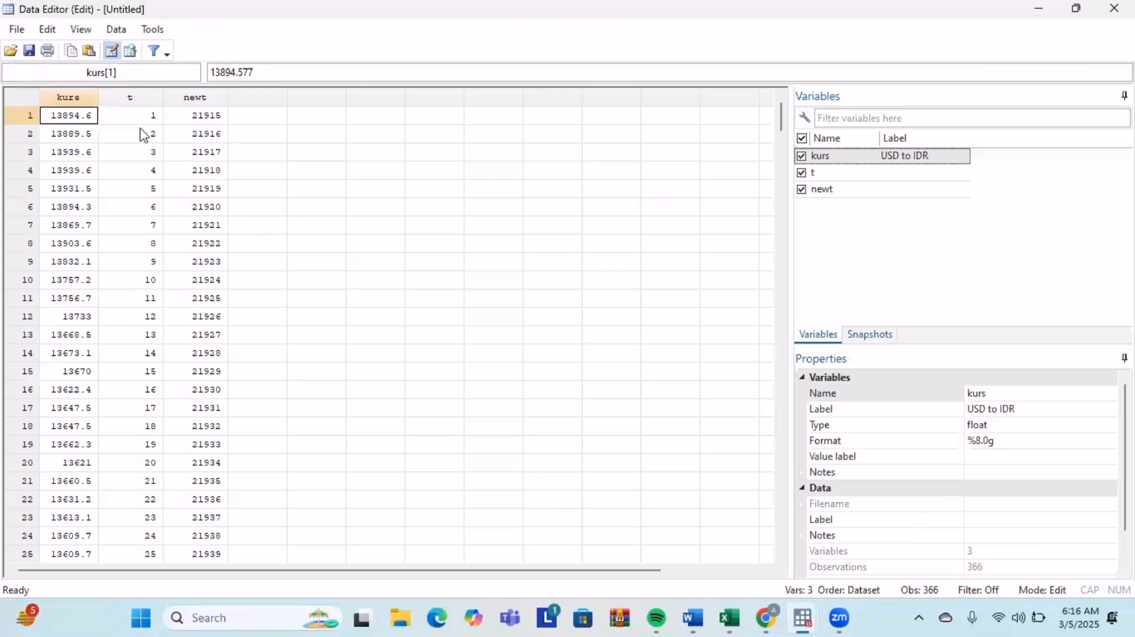
scroll(139, 142, down, 3)
scroll(139, 230, up, 2)
scroll(139, 230, up, 1)
mouse_move(783, 118)
mouse_down()
mouse_move(789, 576)
mouse_move(782, 127)
mouse_up()
- Apply the daily date format with format %td newt and check the newt column in the Data Editor
mouse_move(805, 617)
click(780, 555)
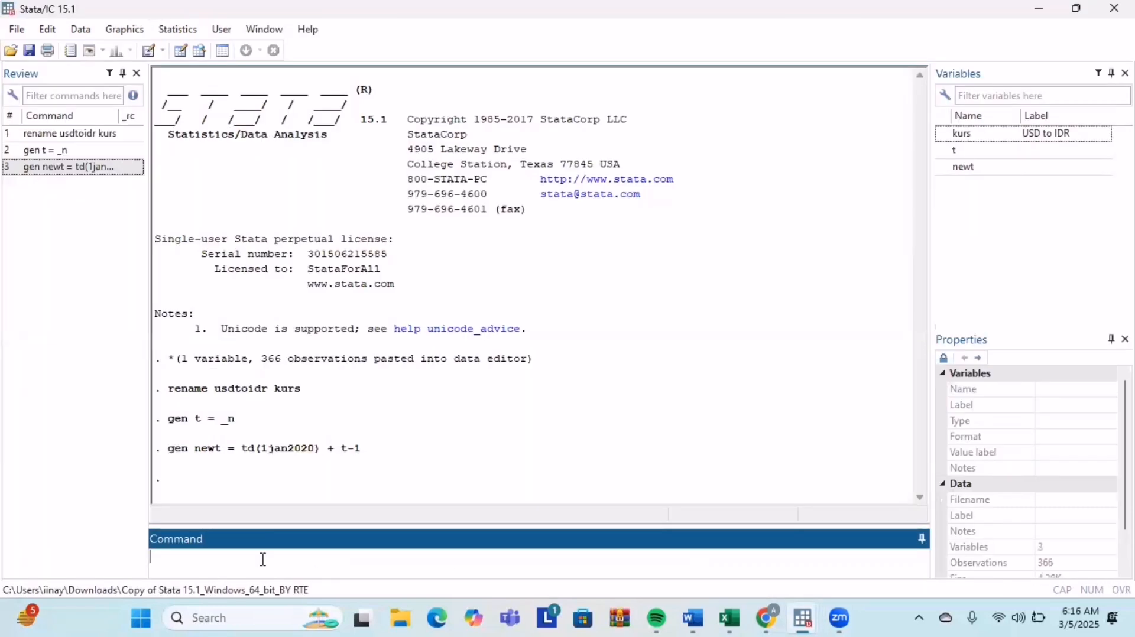
text(formayt %td newt)
key(Return)
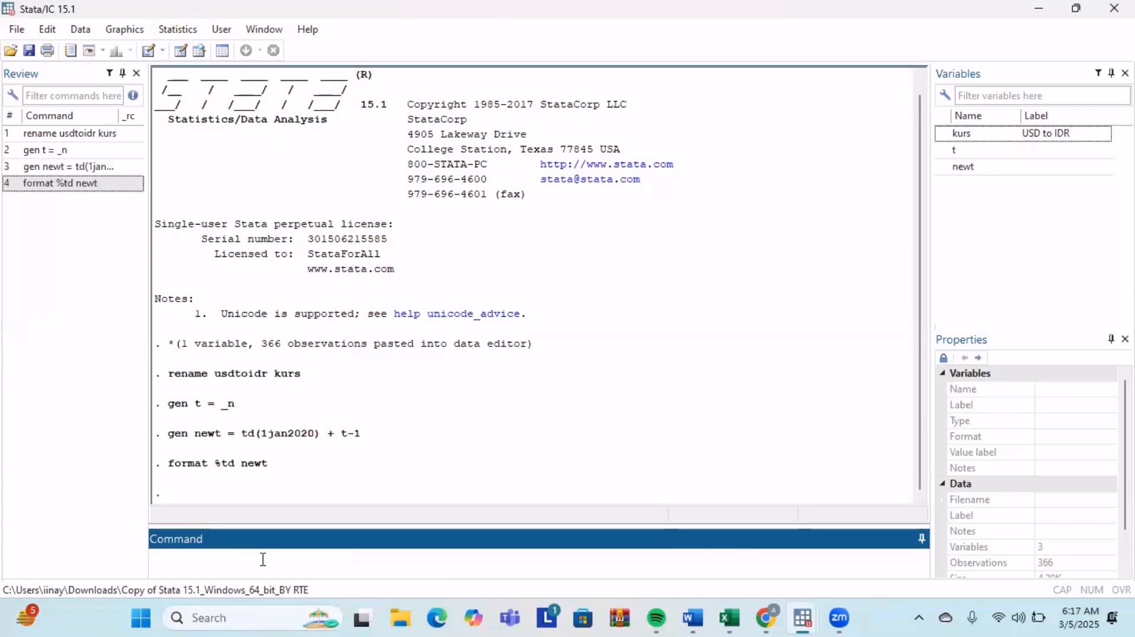
mouse_move(798, 619)
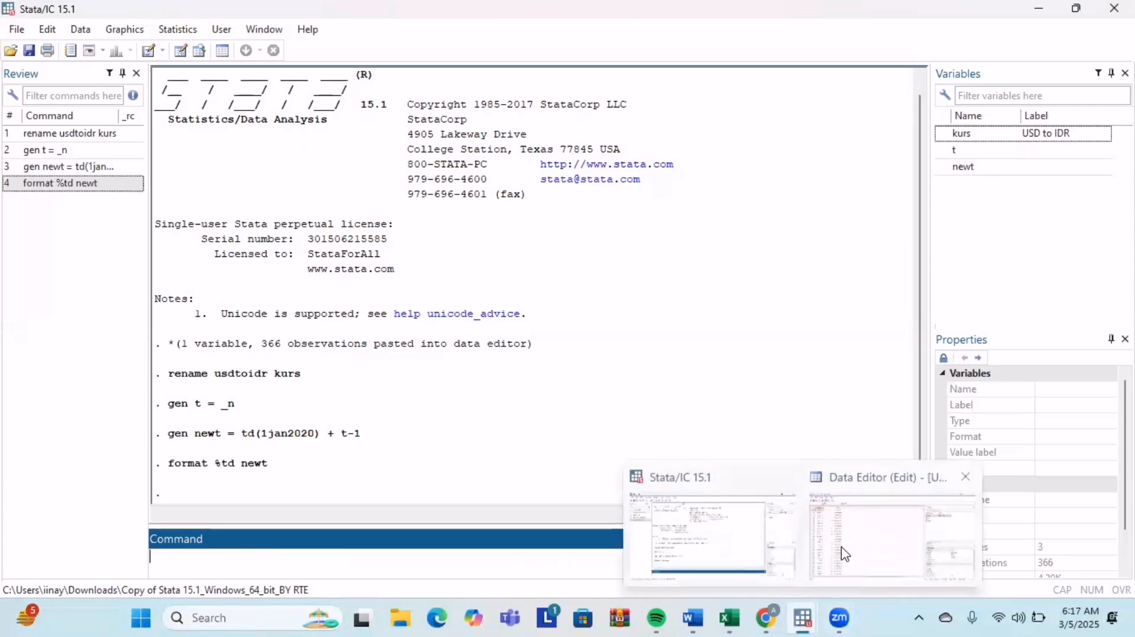
click(844, 550)
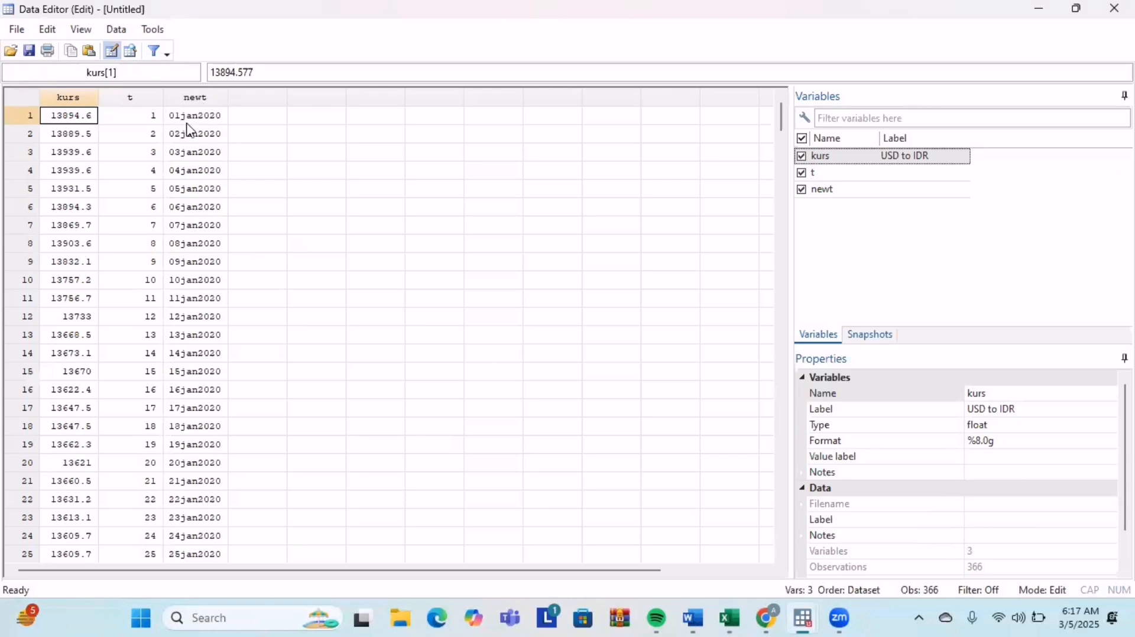
drag(783, 133, 1000, 17)
- Declare the data as a time series with tsset newt, and check the dataset in the Data Editor
mouse_move(803, 618)
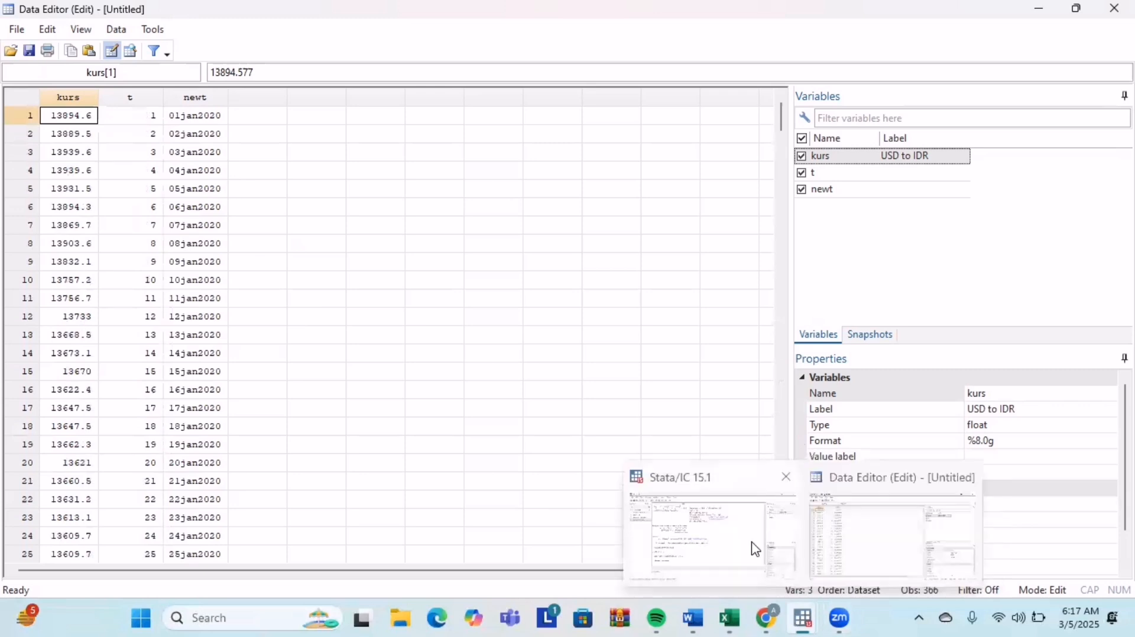
click(753, 547)
text(t)
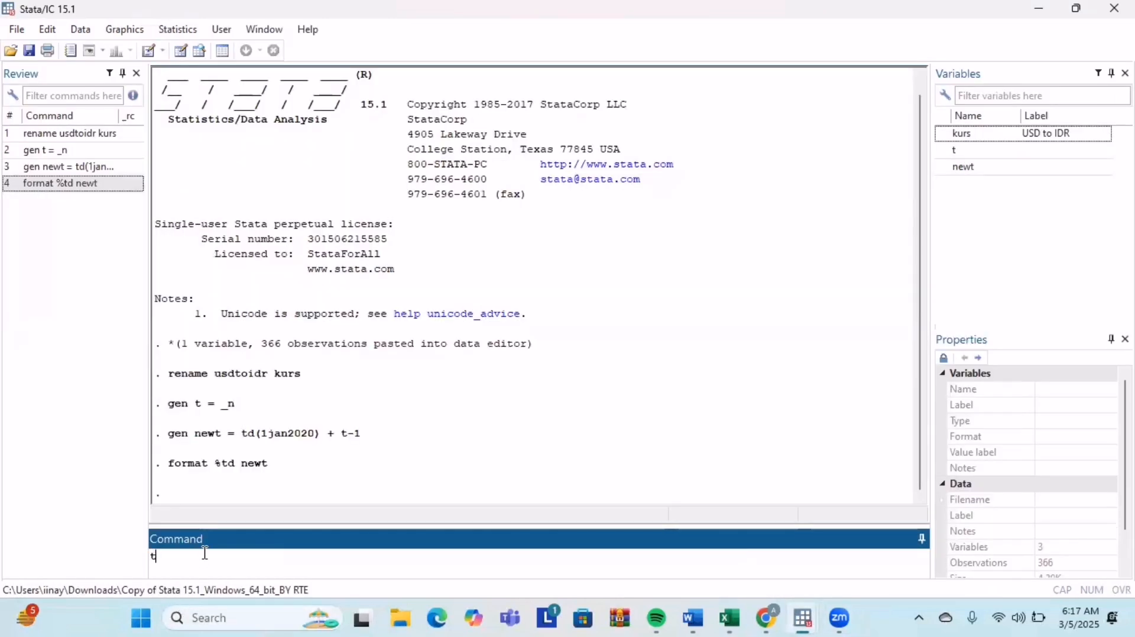
text(sset newt)
key(Return)
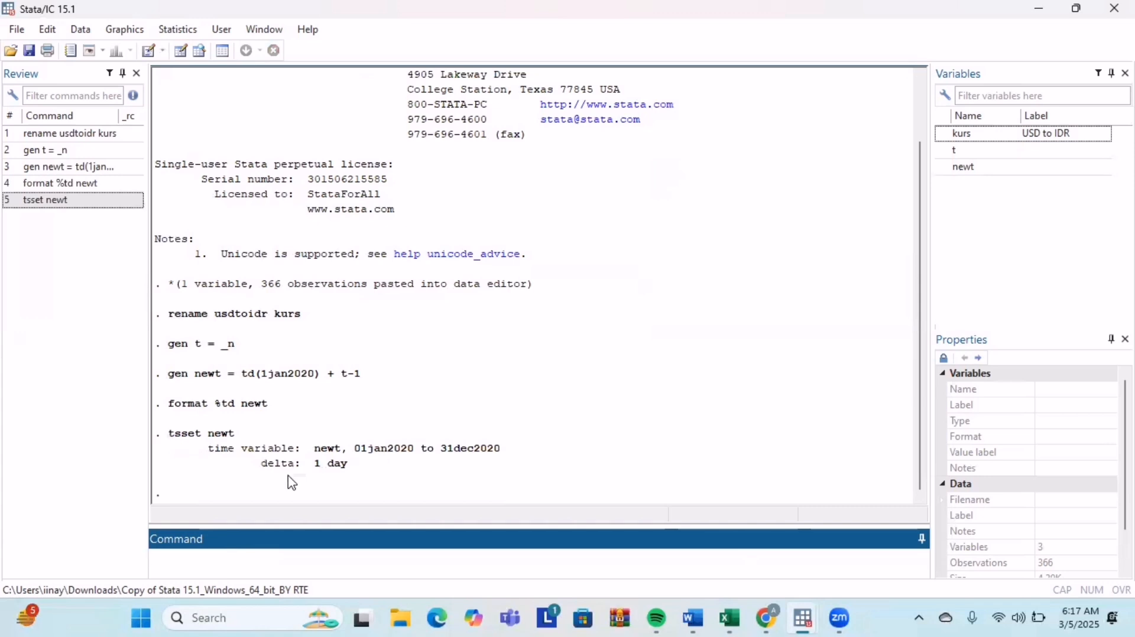
click(799, 612)
click(804, 511)
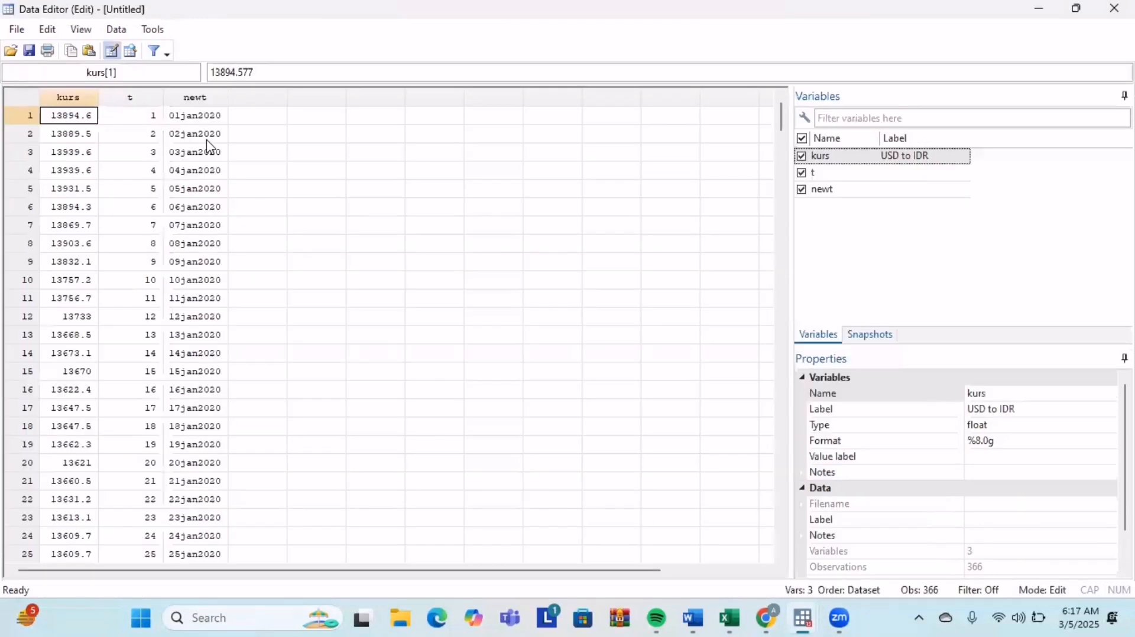
click(1041, 11)
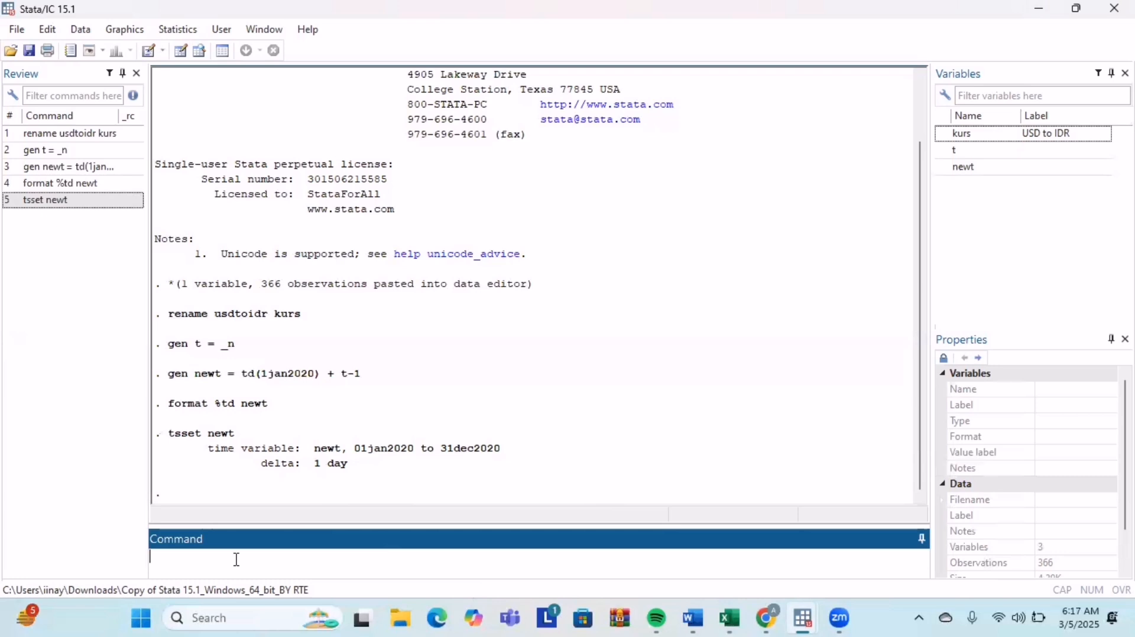
- Plot the exchange rate over time with twoway (tsline kurs), then return to the main window
text(oway (tsline kurs)
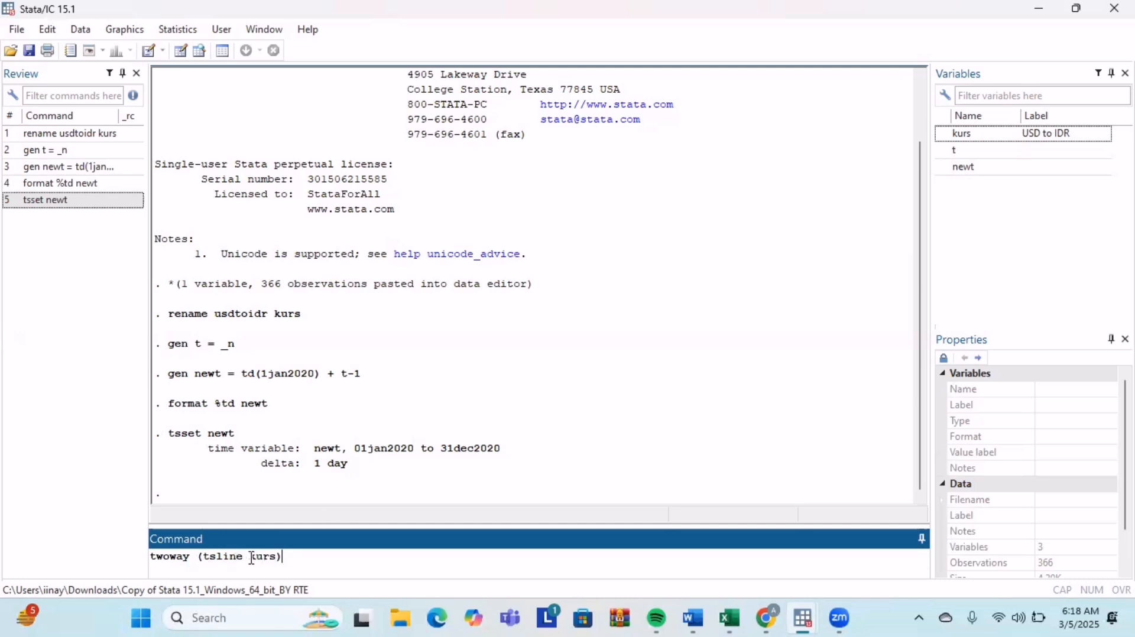
double_click(270, 561)
click(284, 560)
key(Return)
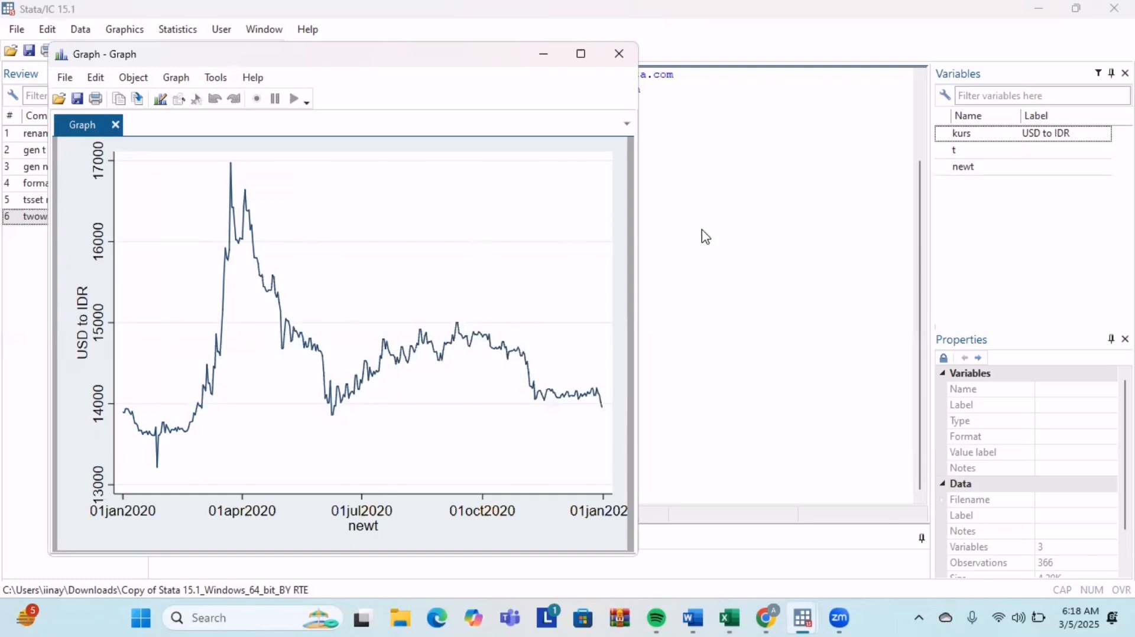
click(754, 299)
- Run the Dickey-Fuller unit root test on the exchange rate with dfuller kurs
click(223, 555)
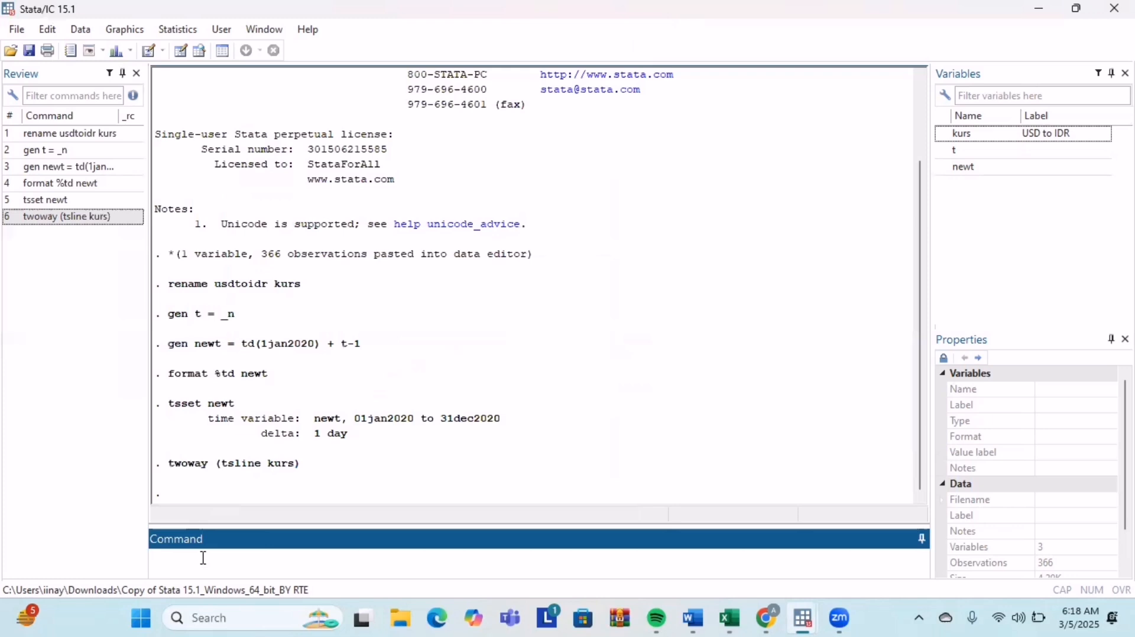
text(dfuller kurs)
key(Return)
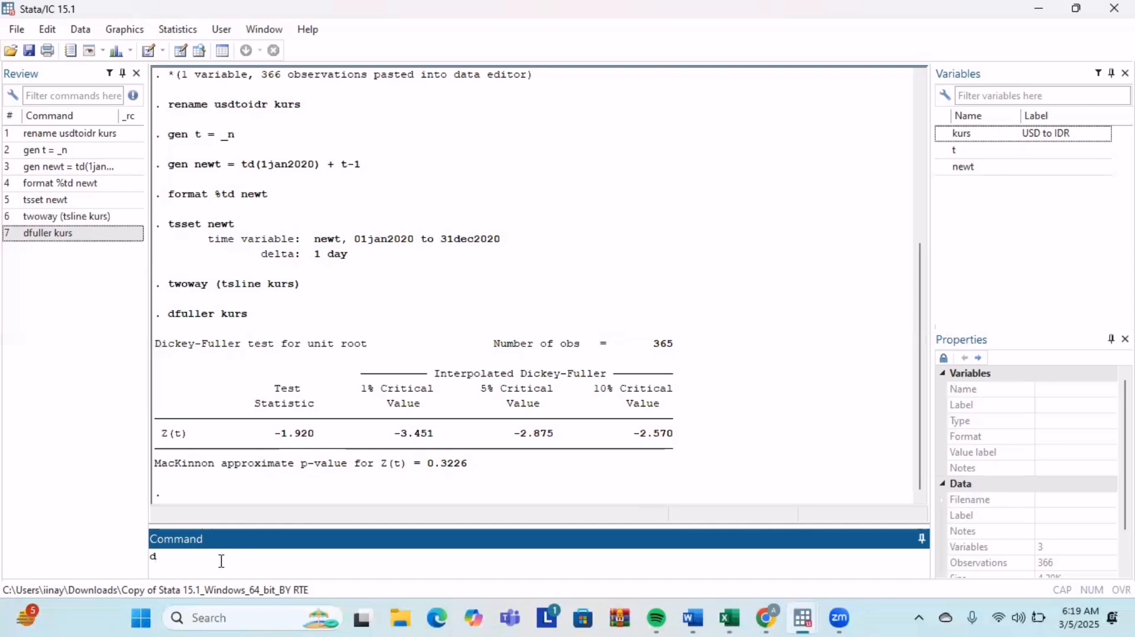
- Run the Dickey-Fuller unit root test on the first-differenced exchange rate with dfuller D.kurs
text(fuller)
key(Caps_Lock)
text(D.)
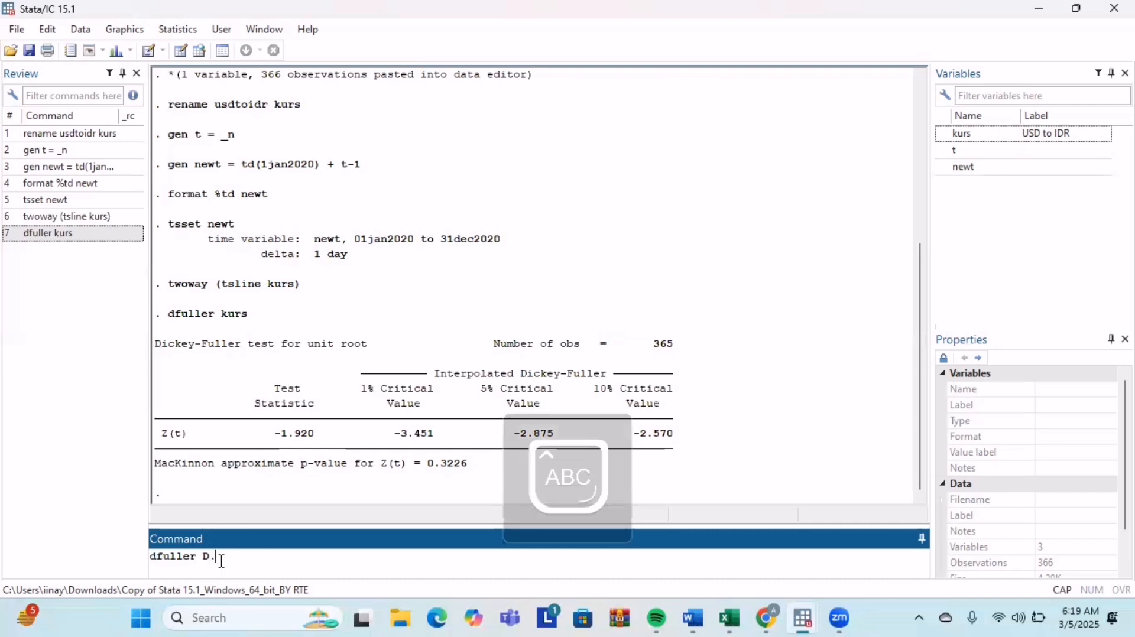
key(Caps_Lock)
text(kurs)
key(Return)
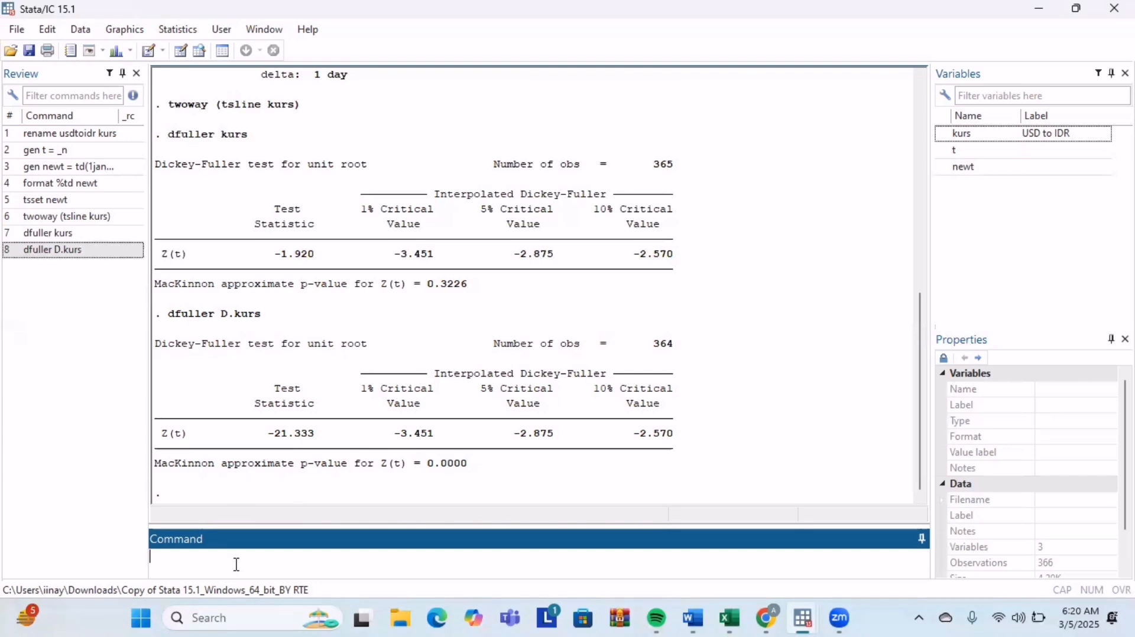
- Plot the autocorrelations of the differenced exchange rate with ac D.kurs, then return to the main window
text(ac D.kurs)
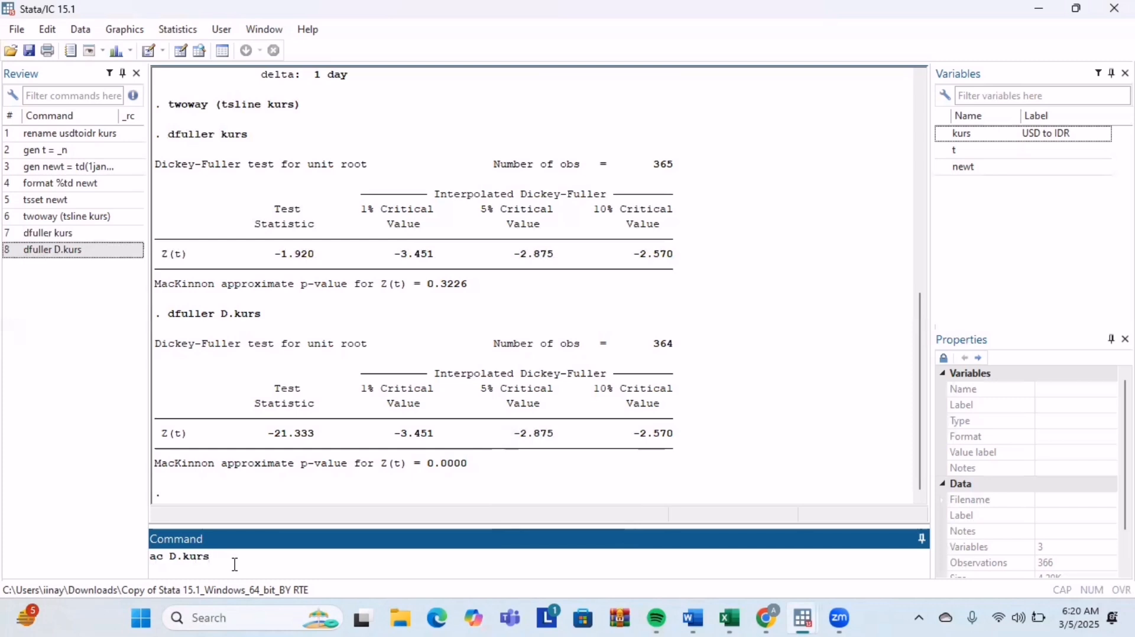
key(Return)
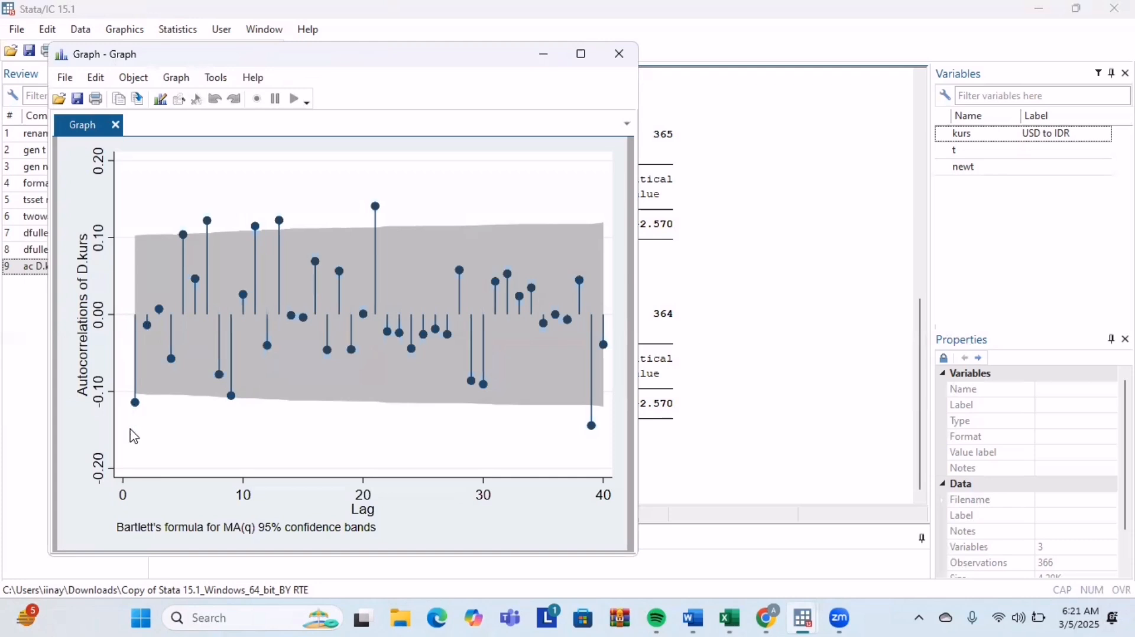
click(731, 183)
click(204, 562)
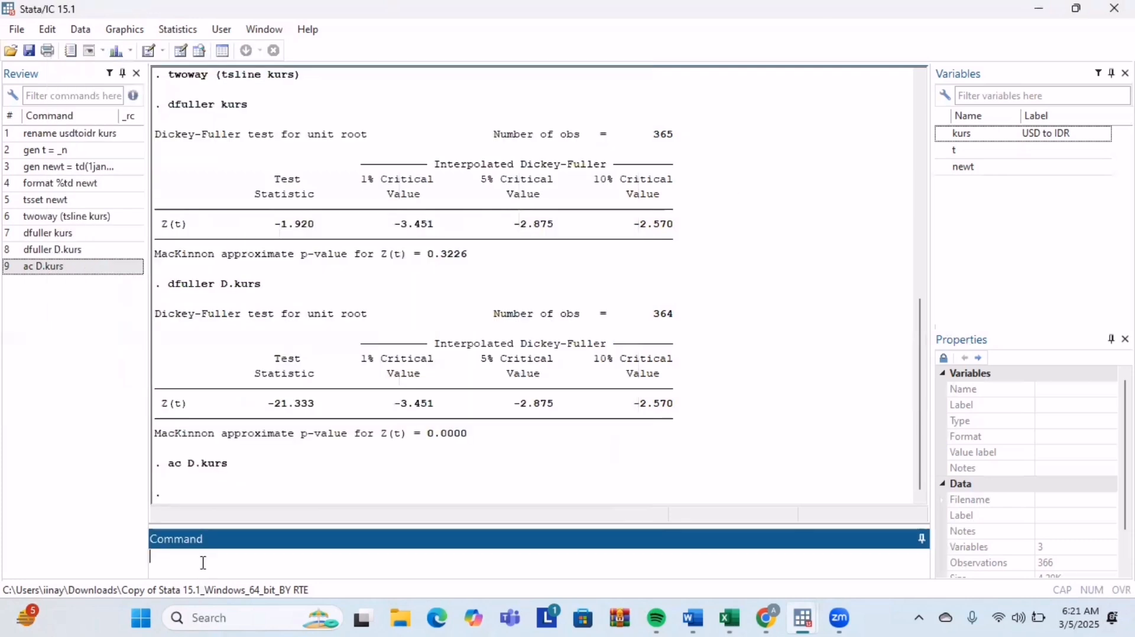
- Plot the partial autocorrelations of the differenced exchange rate with pac D.kurs, then return to the main window
text(pac)
key(Caps_Lock)
text(D)
key(Caps_Lock)
text(.kurs)
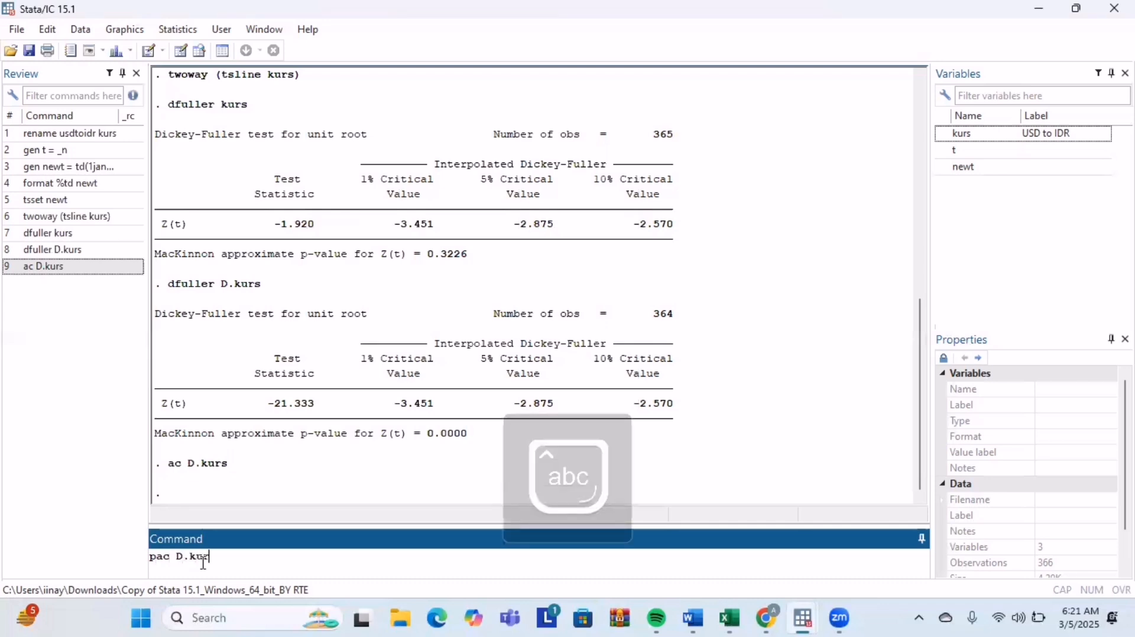
key(Return)
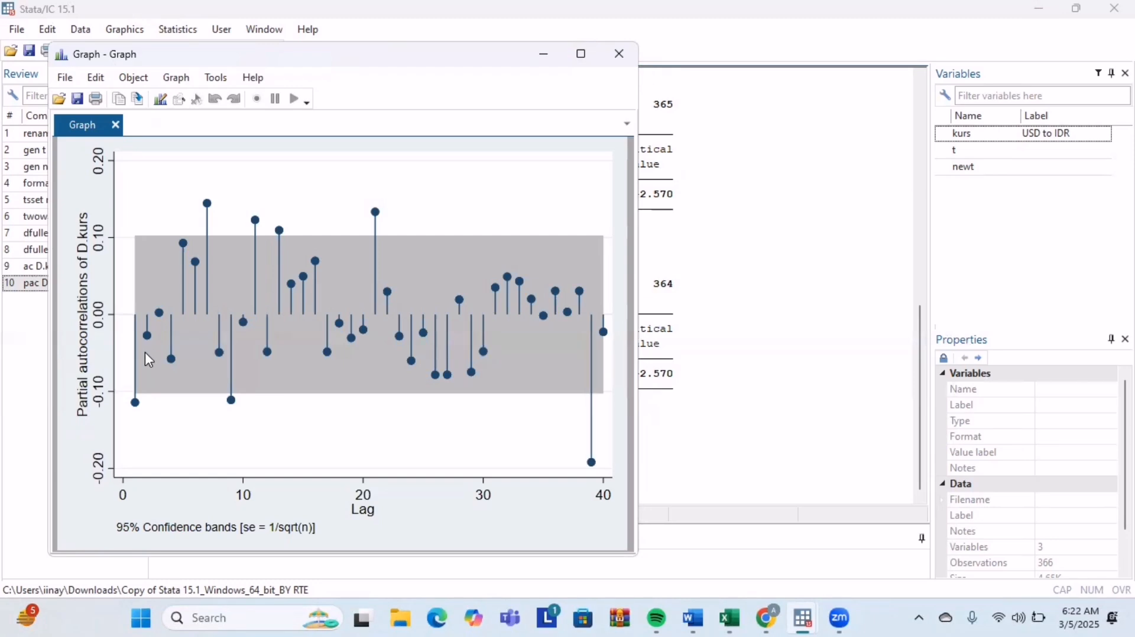
click(722, 187)
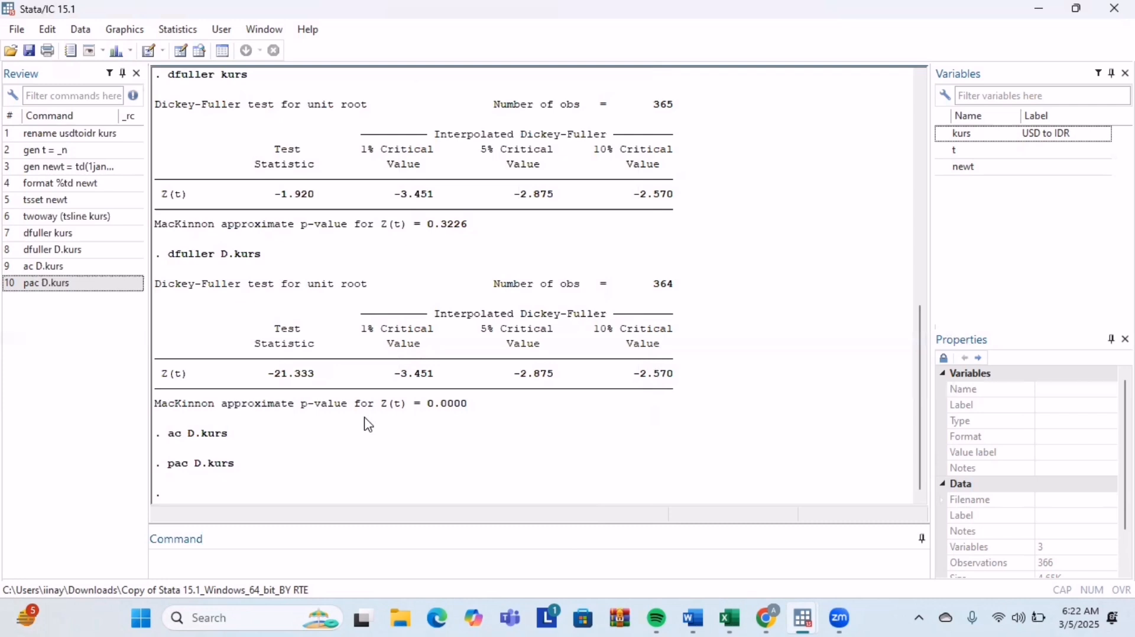
- Estimate an ARIMA(1,1,1) model of the exchange rate with arima kurs, arima(1,1,1) nolog
click(225, 553)
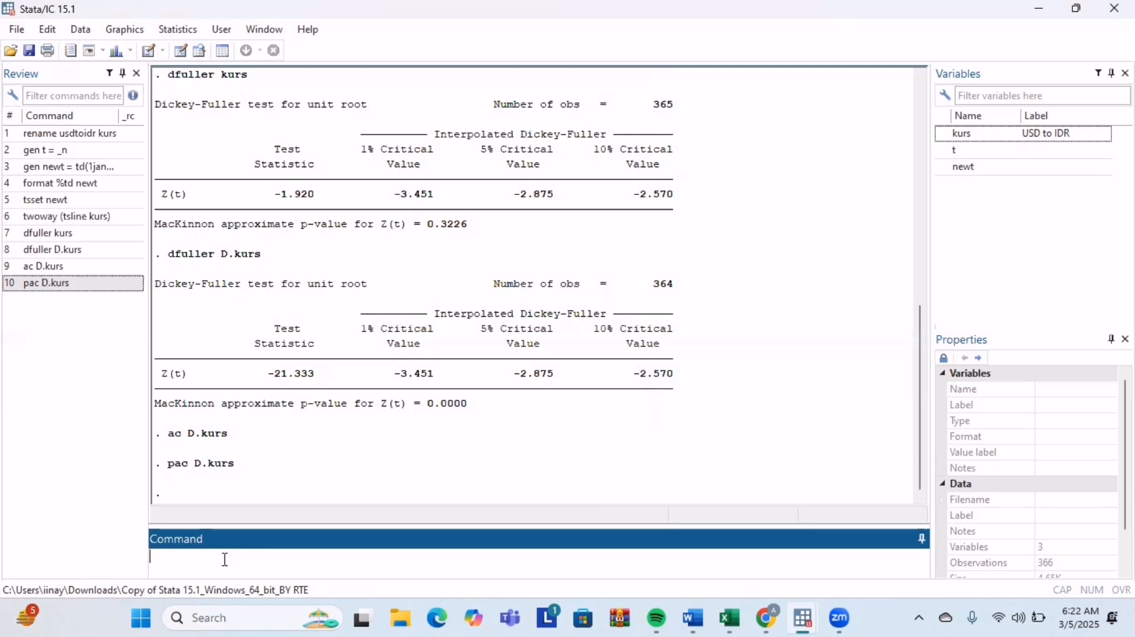
text(arima u)
key(BackSpace)
text(kurs, arima ())
key(Left)
text(1,1,1)
click(270, 559)
key(BackSpace)
key(End)
text(nolog)
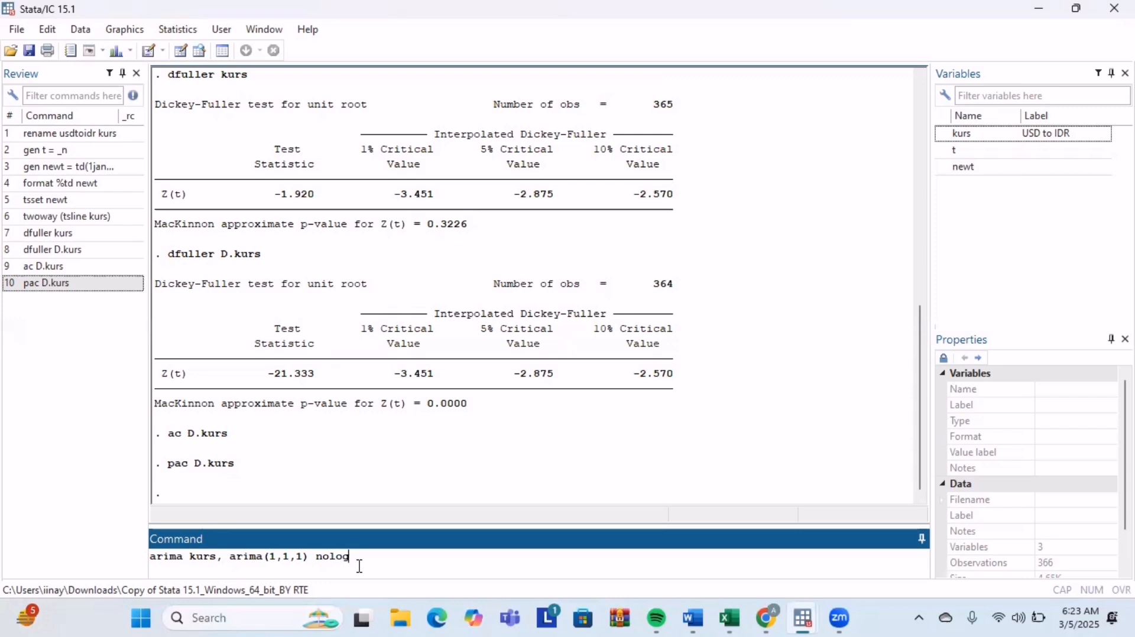
key(Return)
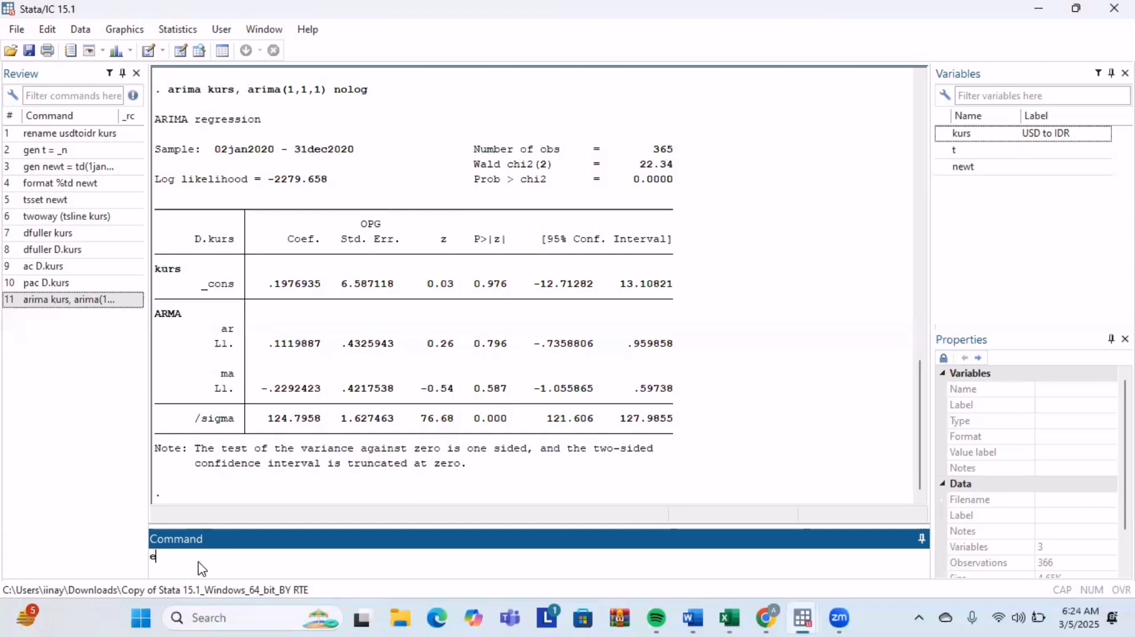
- Compute the AIC and BIC of the ARIMA(1,1,1) model with estat ic and review them alongside its regression output
text(stat ic)
key(Return)
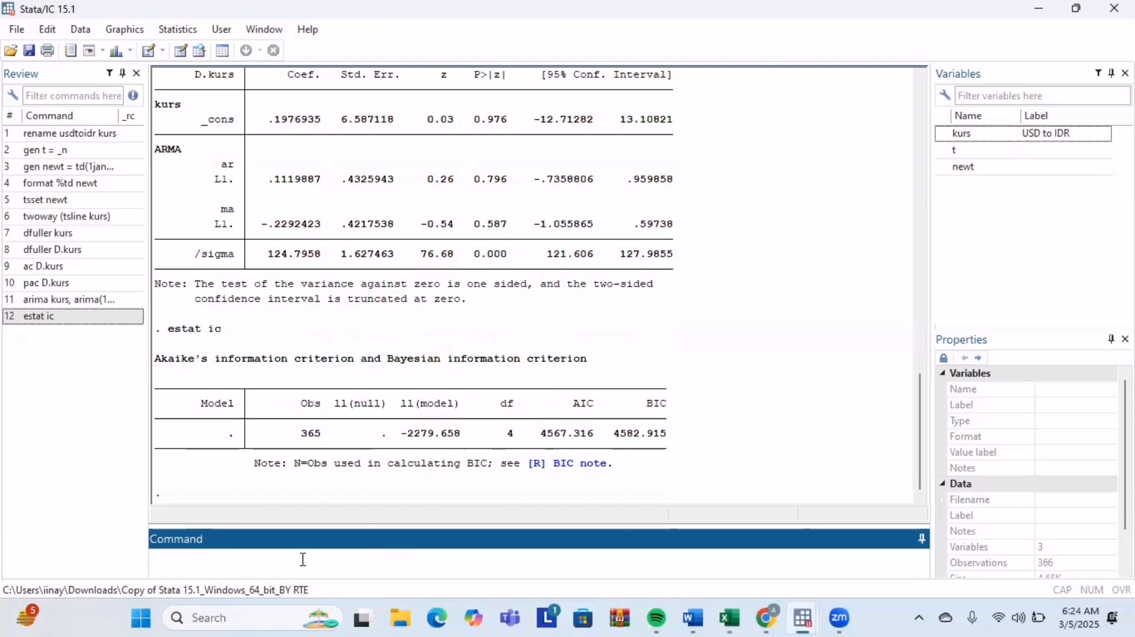
scroll(365, 483, up, 4)
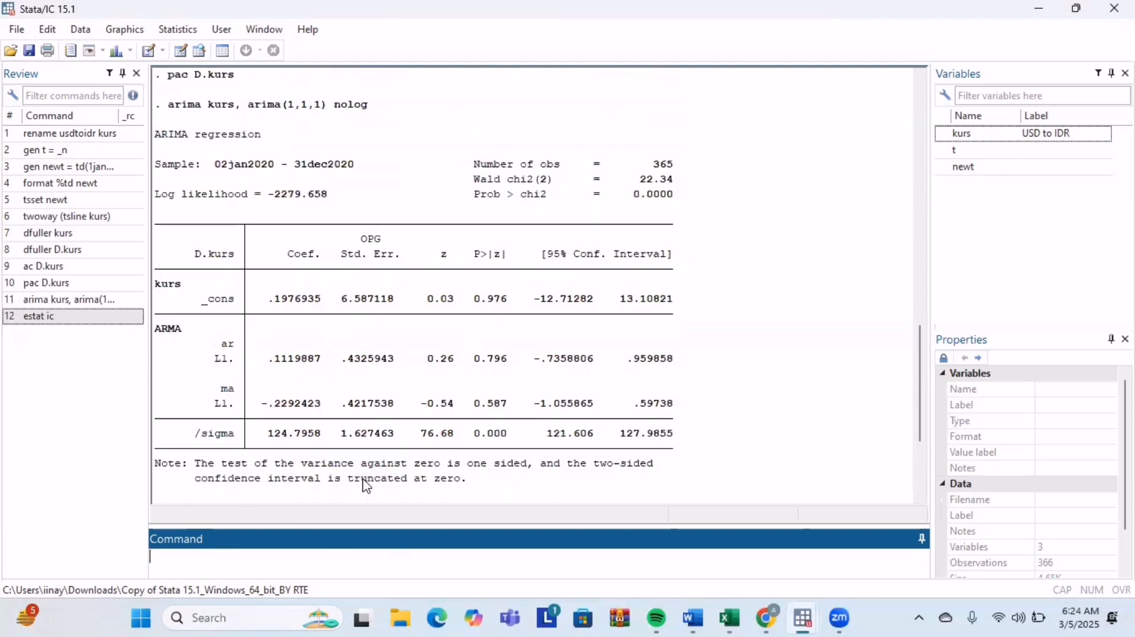
scroll(367, 486, down, 3)
scroll(367, 486, up, 2)
- Reuse the previous arima command to estimate an ARIMA(1,1,0) model with arima kurs, arima(1,1,0) nolog
click(35, 300)
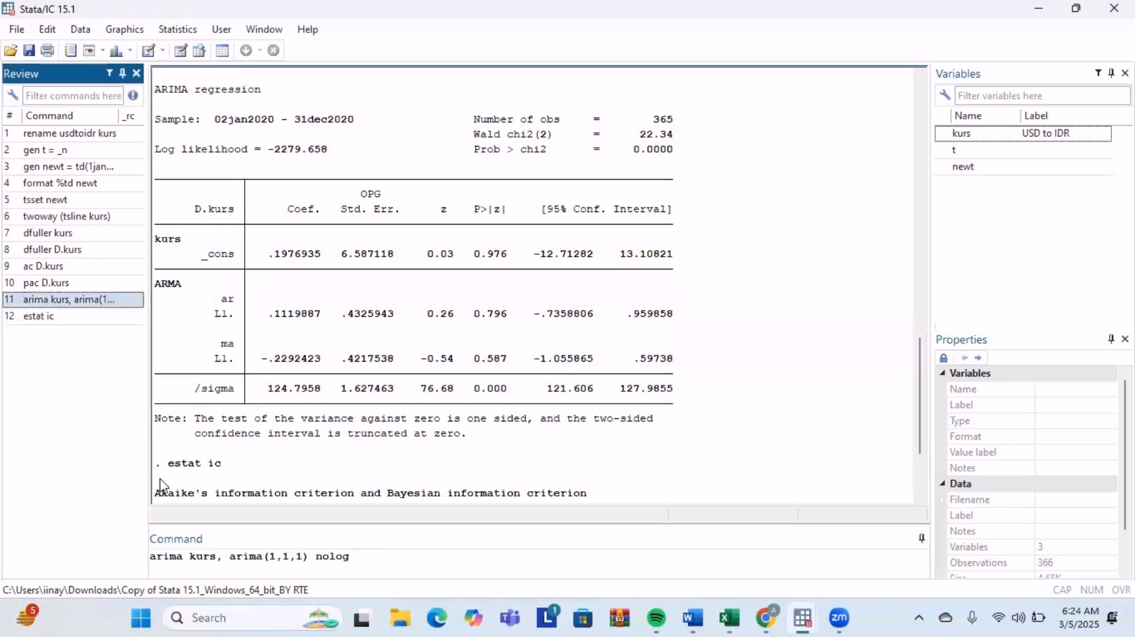
click(300, 557)
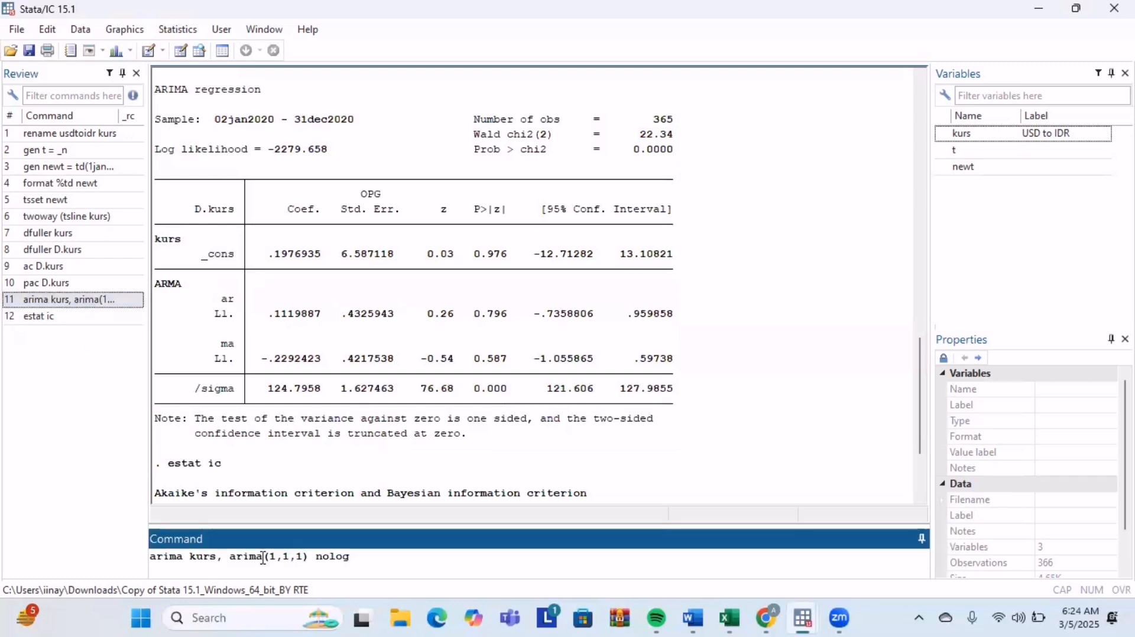
key(BackSpace)
text(0)
key(Return)
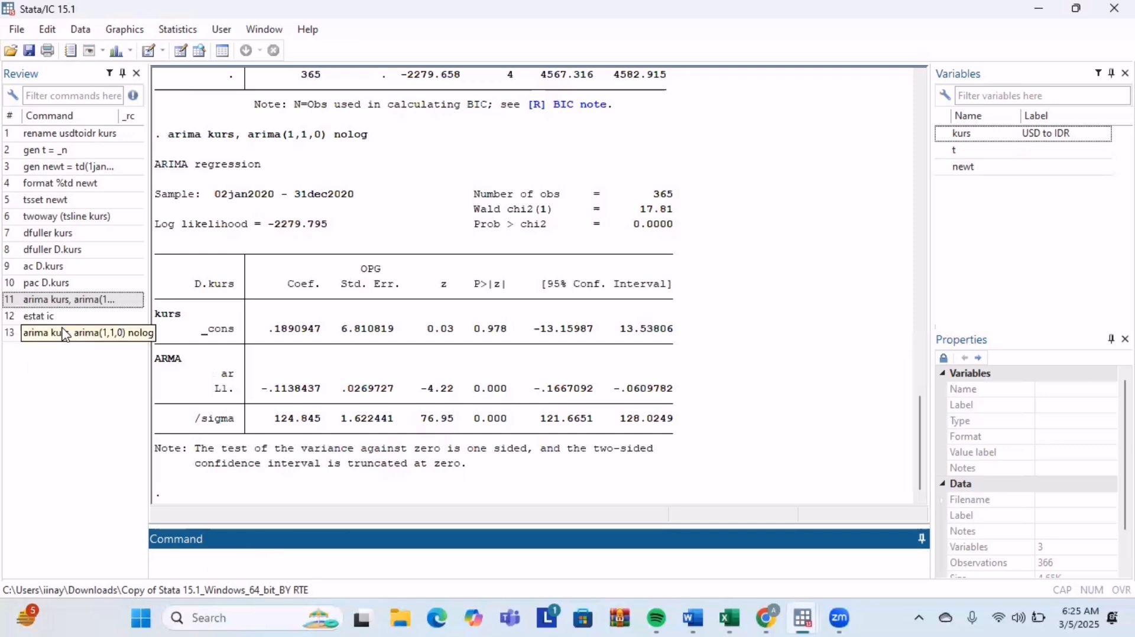
- Rerun estat ic for the ARIMA(1,1,0) model and review its information criteria and coefficient table
click(106, 317)
key(Return)
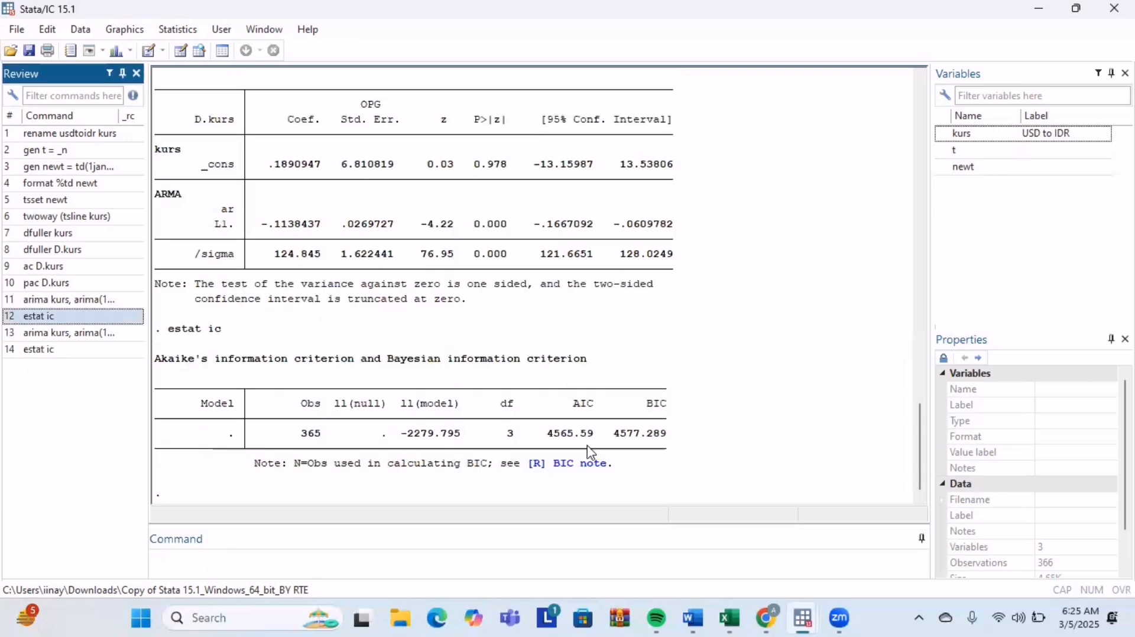
scroll(562, 452, up, 5)
scroll(562, 453, down, 5)
scroll(561, 452, up, 5)
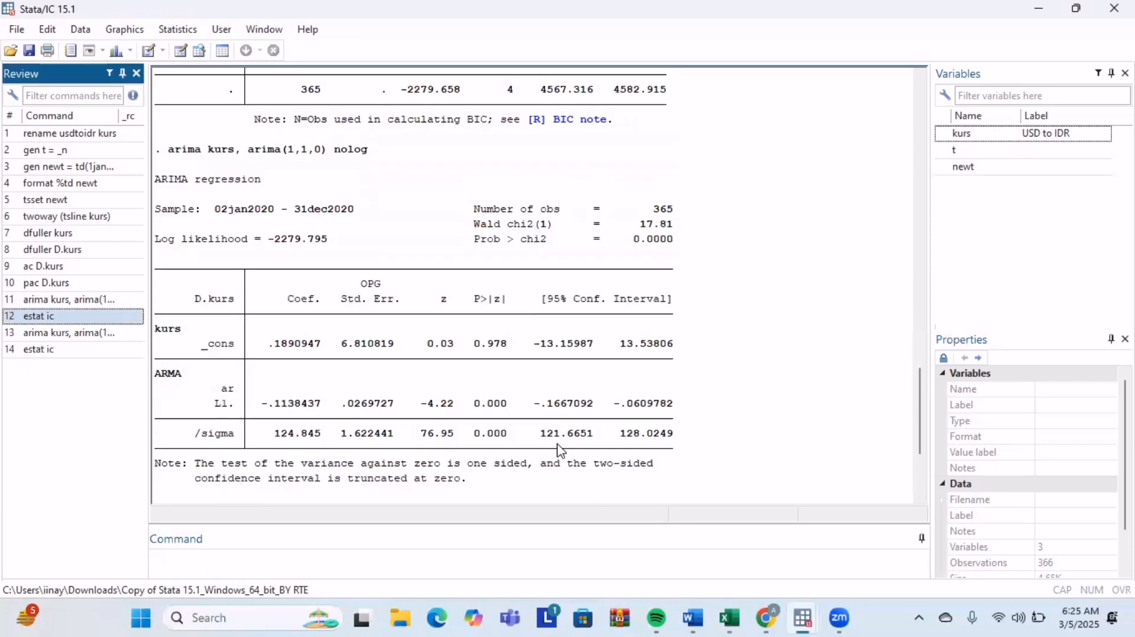
scroll(553, 242, down, 5)
scroll(526, 277, up, 3)
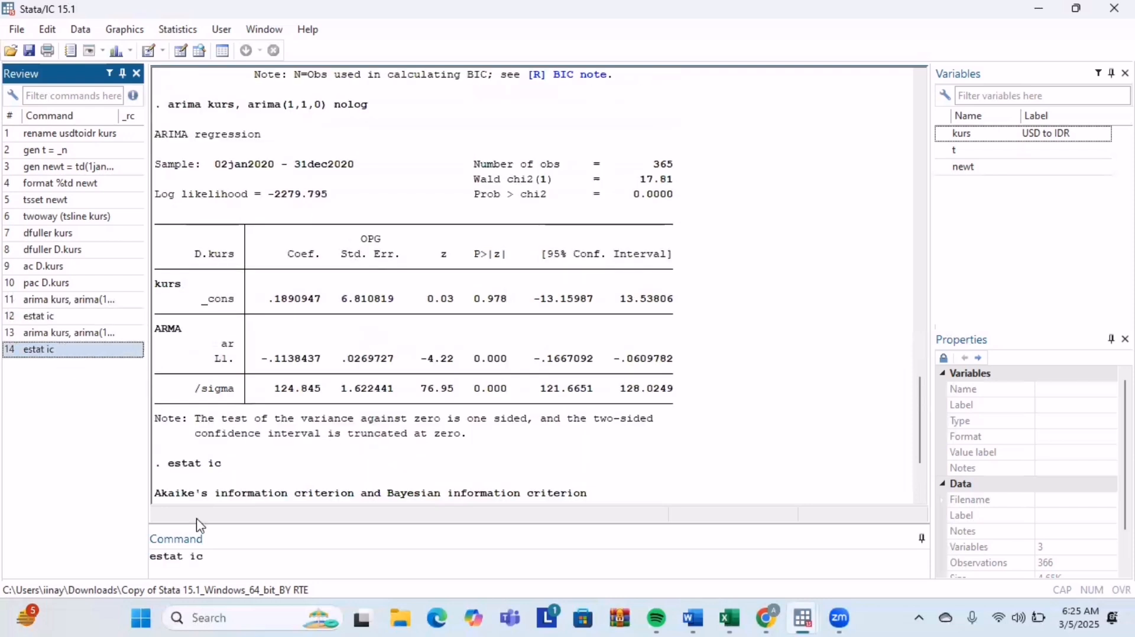
- Change the recalled arima command to estimate an ARIMA(0,1,1) model with arima kurs, arima(0,1,1) nolog
click(106, 333)
click(275, 550)
key(BackSpace)
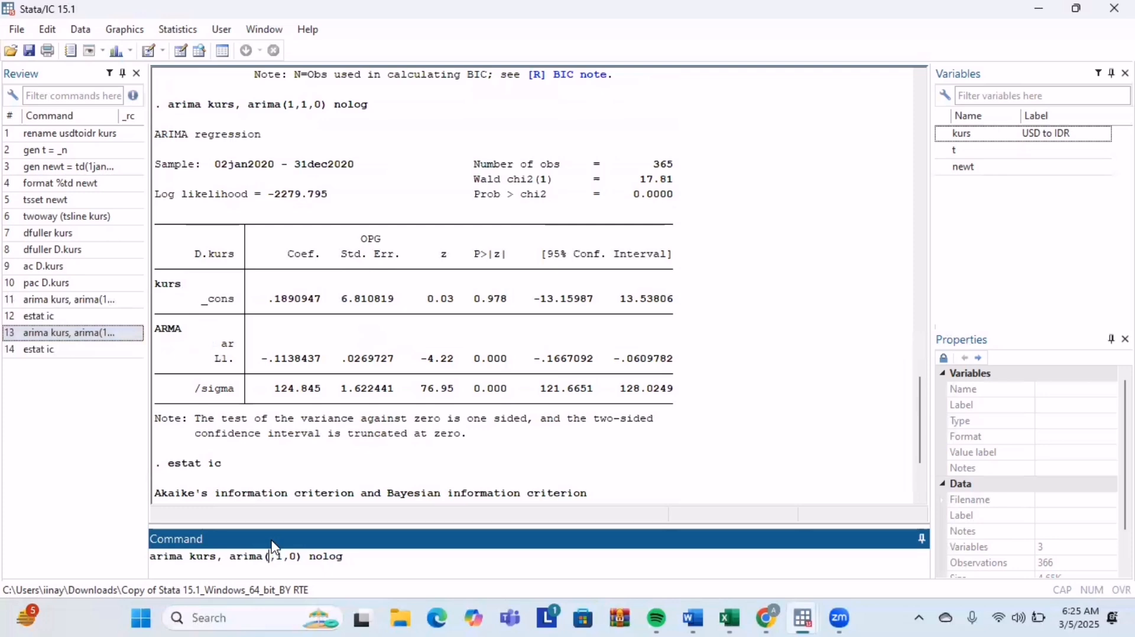
text(0)
click(303, 558)
key(BackSpace)
text(1)
key(Return)
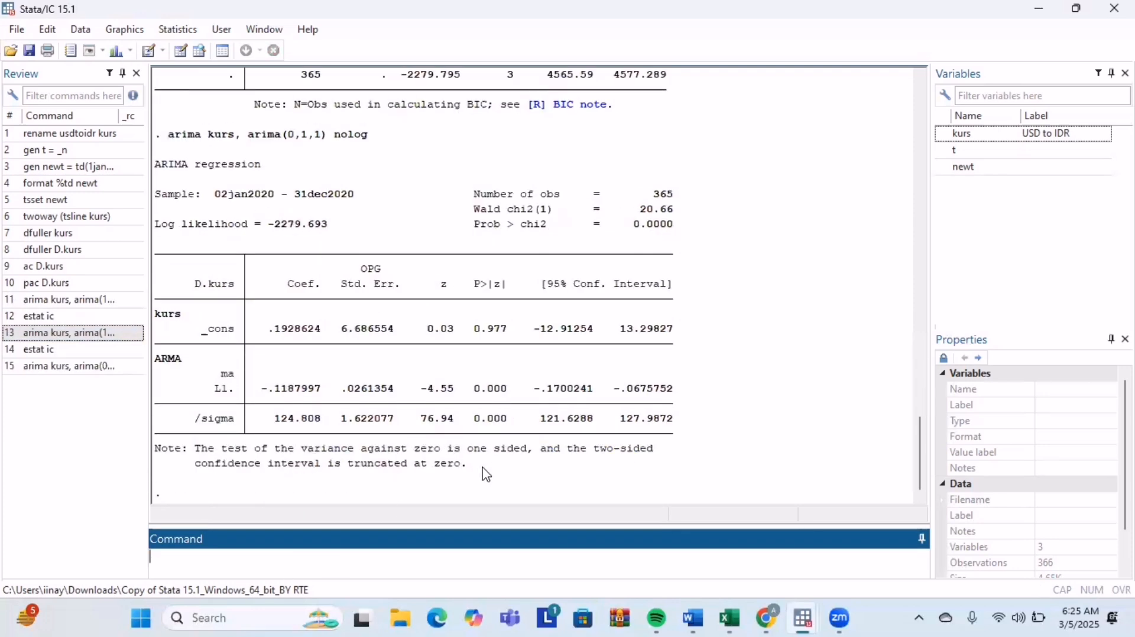
- Run estat ic for the ARIMA(0,1,1) model and compare its coefficients, AIC and BIC with the ARIMA(1,1,0) output
scroll(319, 353, up, 5)
scroll(319, 353, up, 6)
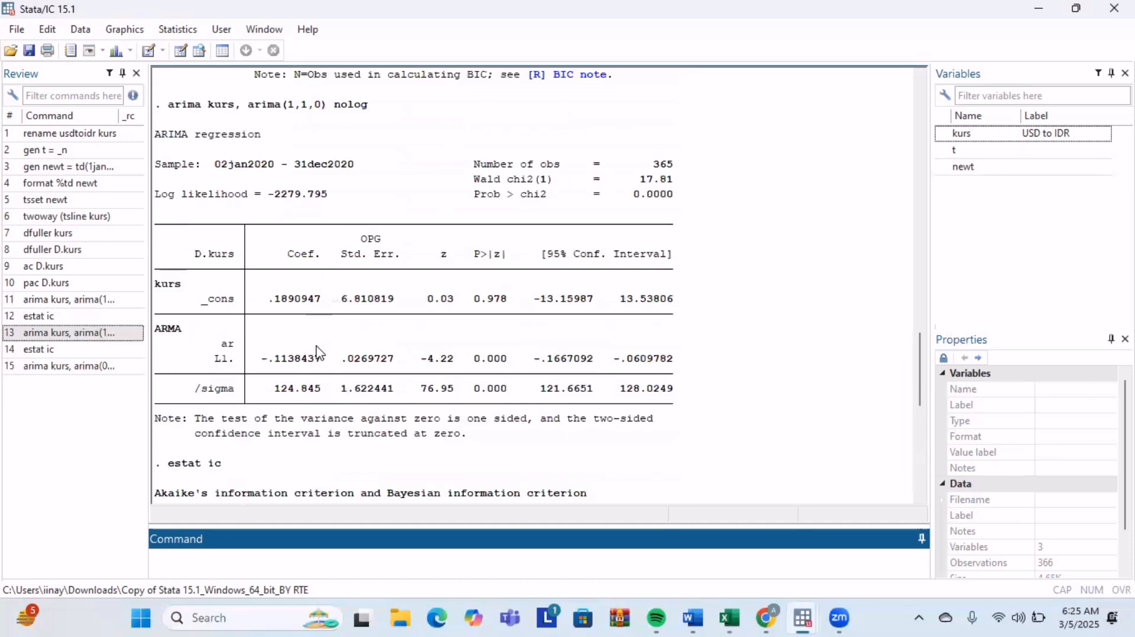
scroll(319, 360, down, 11)
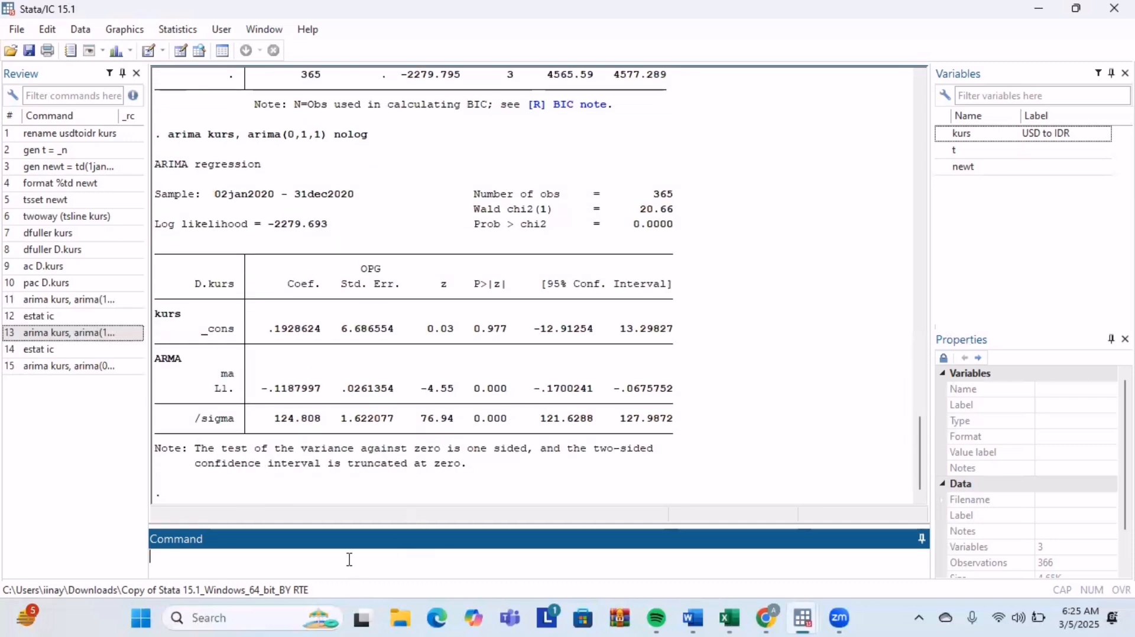
text(estat ic)
key(Return)
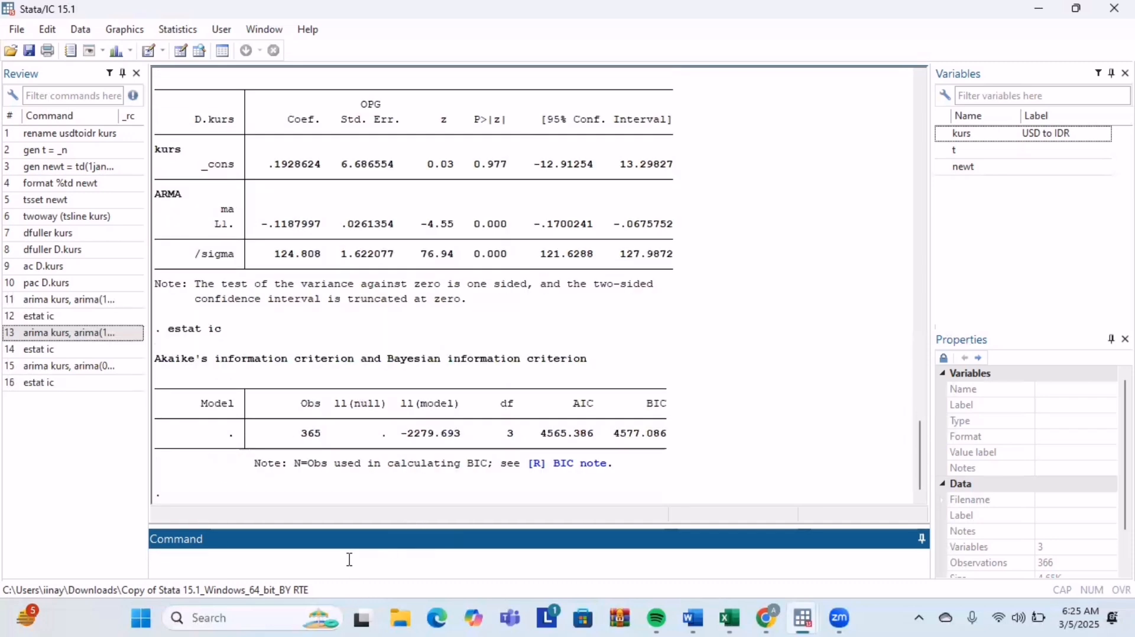
scroll(532, 451, up, 7)
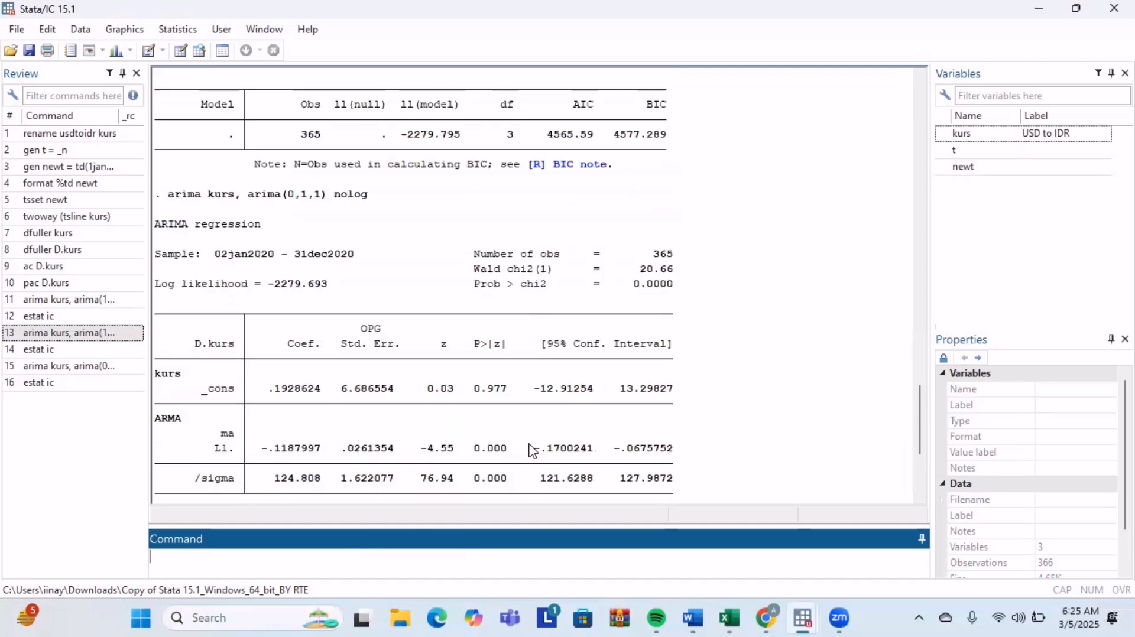
scroll(535, 451, down, 7)
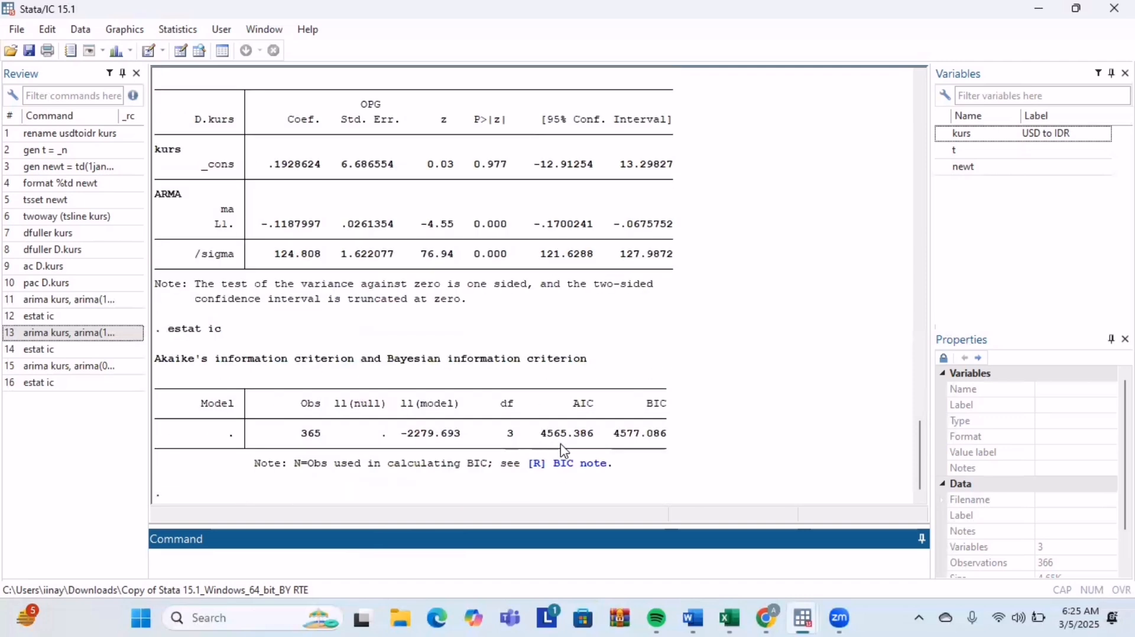
scroll(577, 450, up, 5)
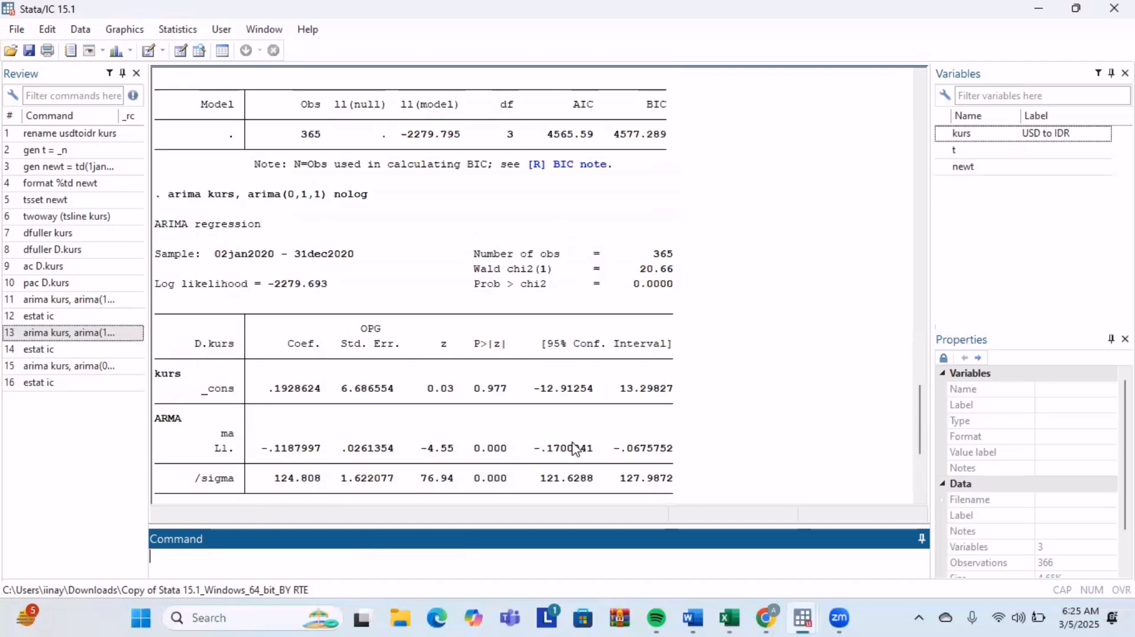
scroll(562, 155, up, 10)
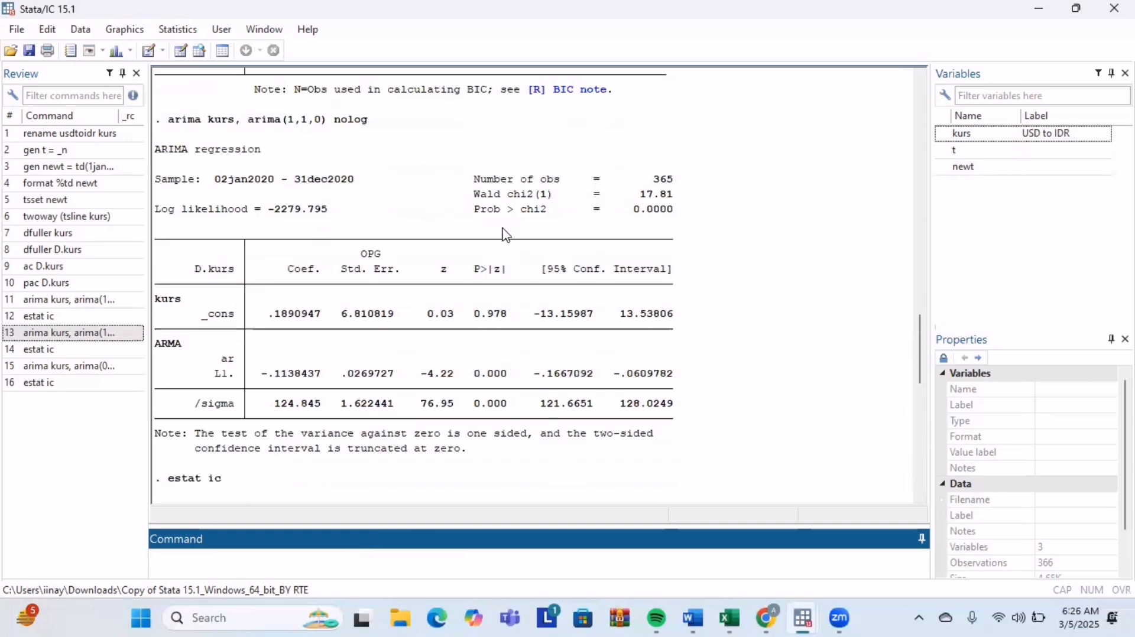
scroll(507, 235, down, 10)
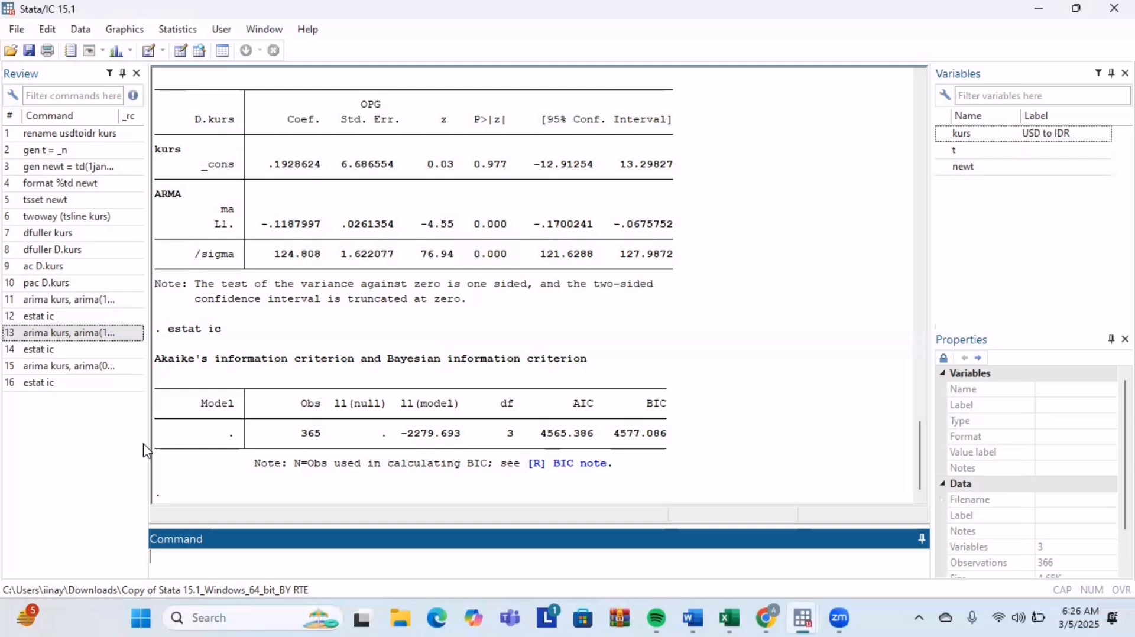
- Re-estimate the chosen ARIMA(0,1,1) model by running arima kurs, arima(0,1,1) nolog again
click(54, 367)
click(370, 561)
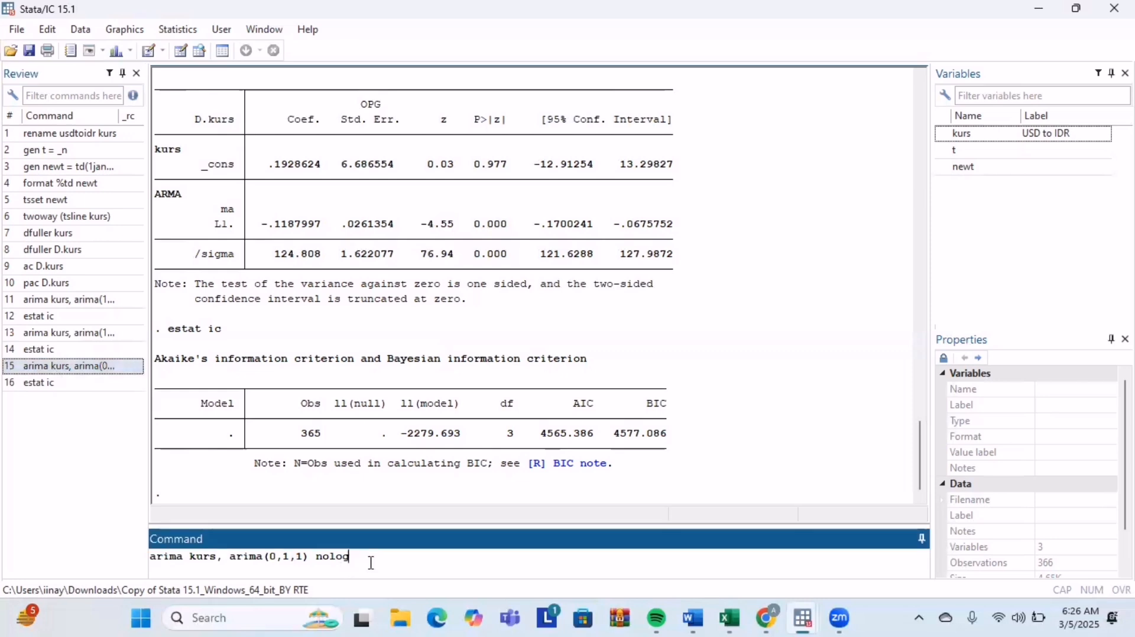
scroll(375, 423, up, 4)
scroll(374, 424, down, 5)
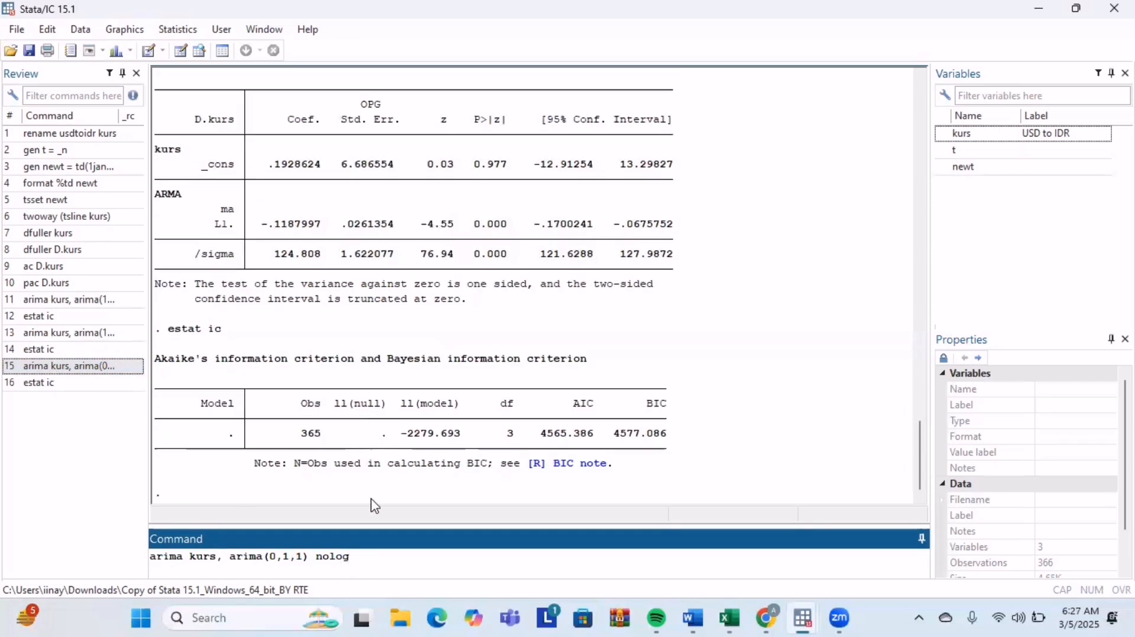
key(Return)
- Generate the model residuals as a new variable uhat with predict uhat, resid
click(106, 400)
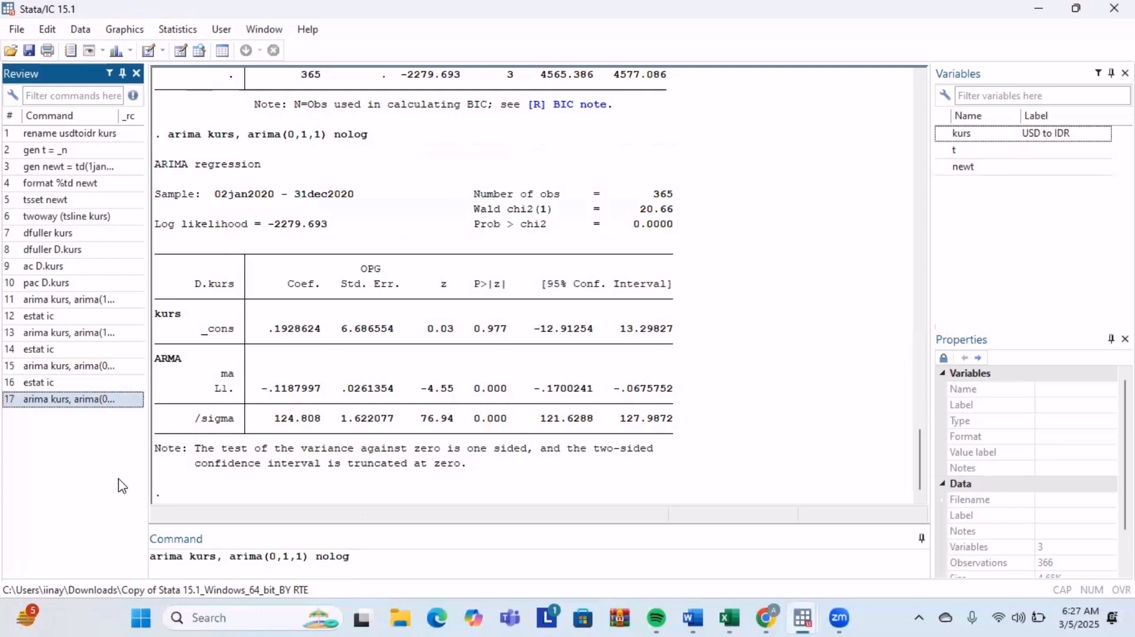
click(362, 561)
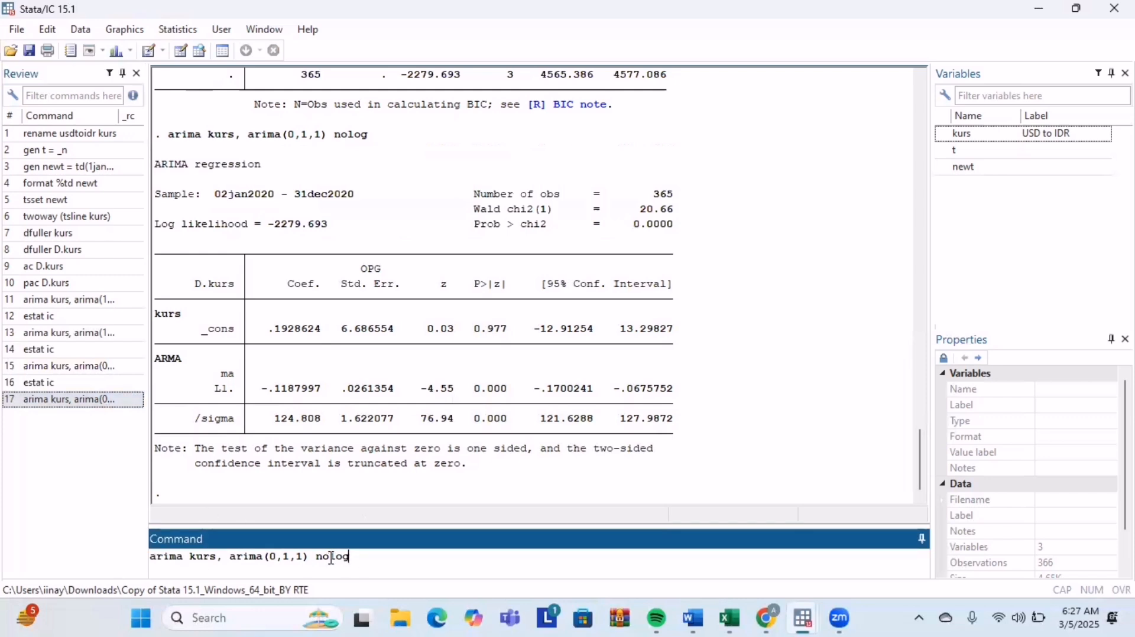
drag(331, 558, 147, 557)
key(BackSpace)
text(predict)
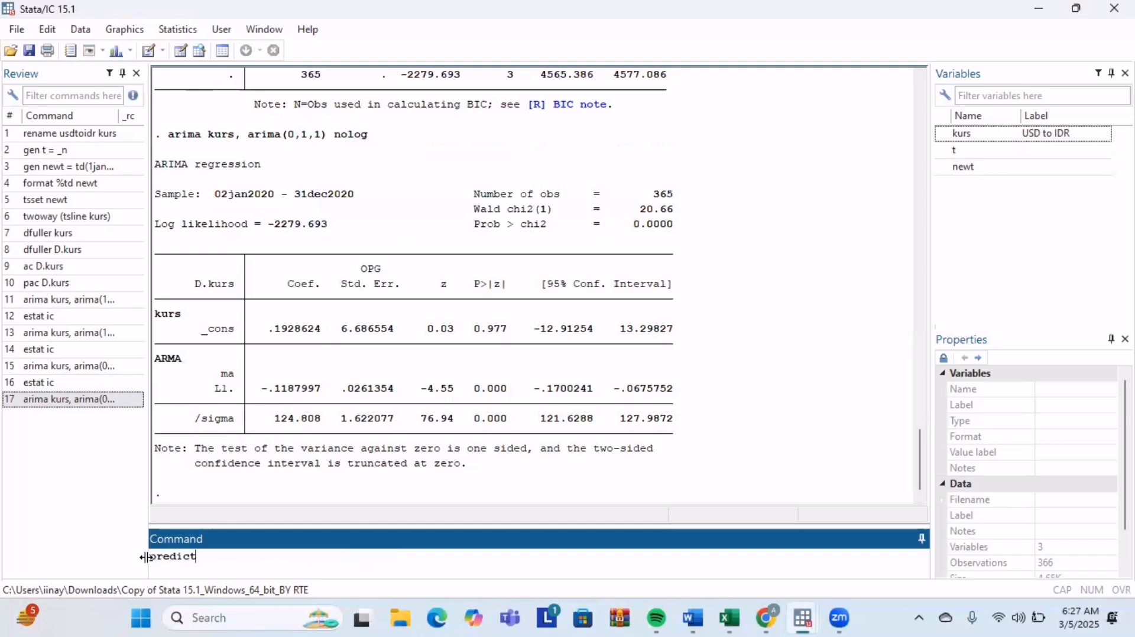
text( uhat, resid)
click(256, 533)
key(Return)
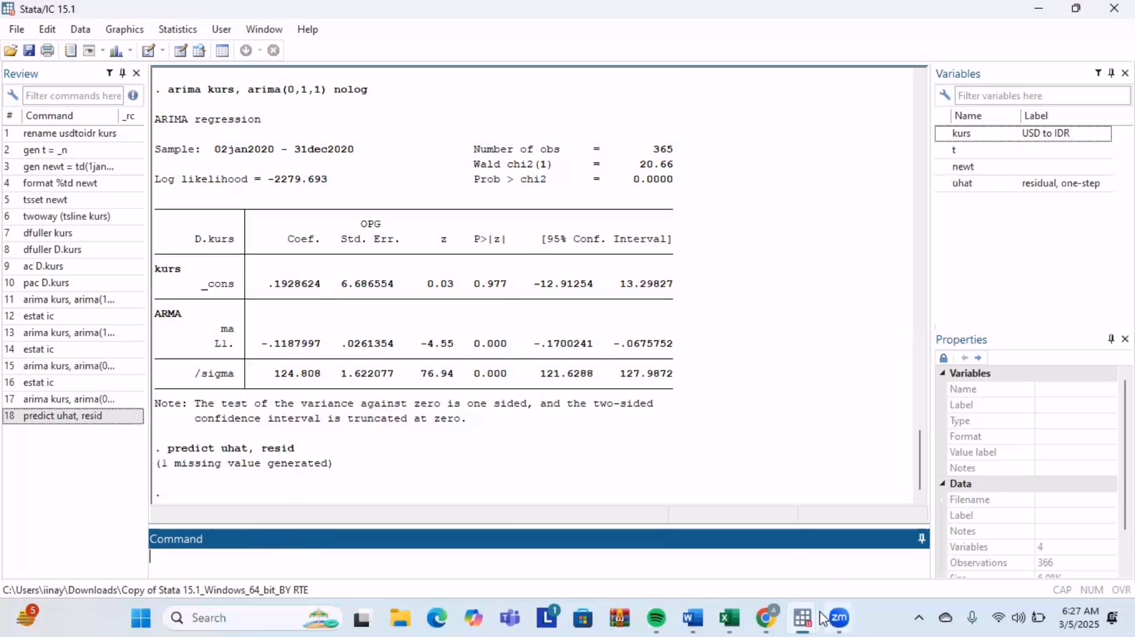
- Inspect the generated uhat residual values in the Data Editor, then return to the results
mouse_move(803, 619)
click(835, 532)
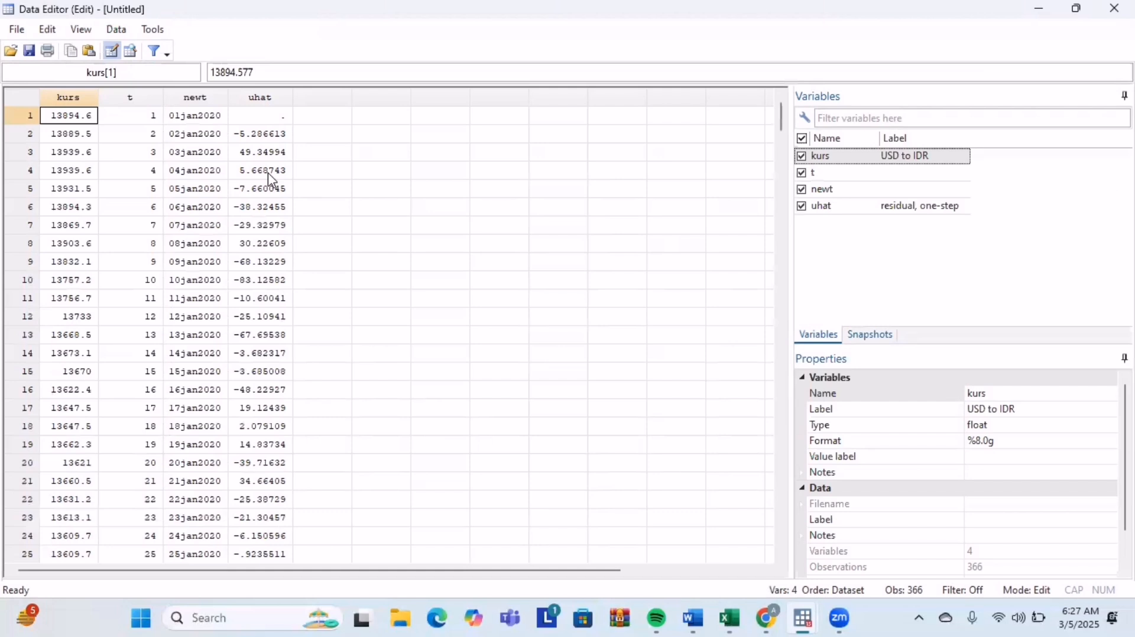
click(1037, 9)
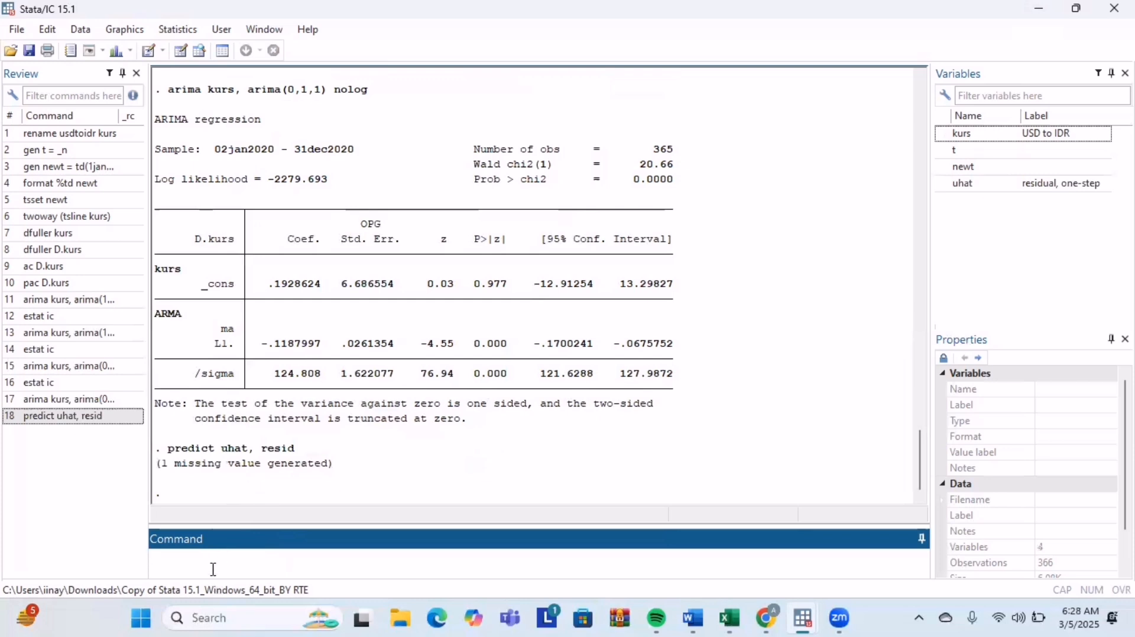
- Run regress uhat to fit the residuals on a constant, and test them for ARCH effects with estat archlm
text(regress )
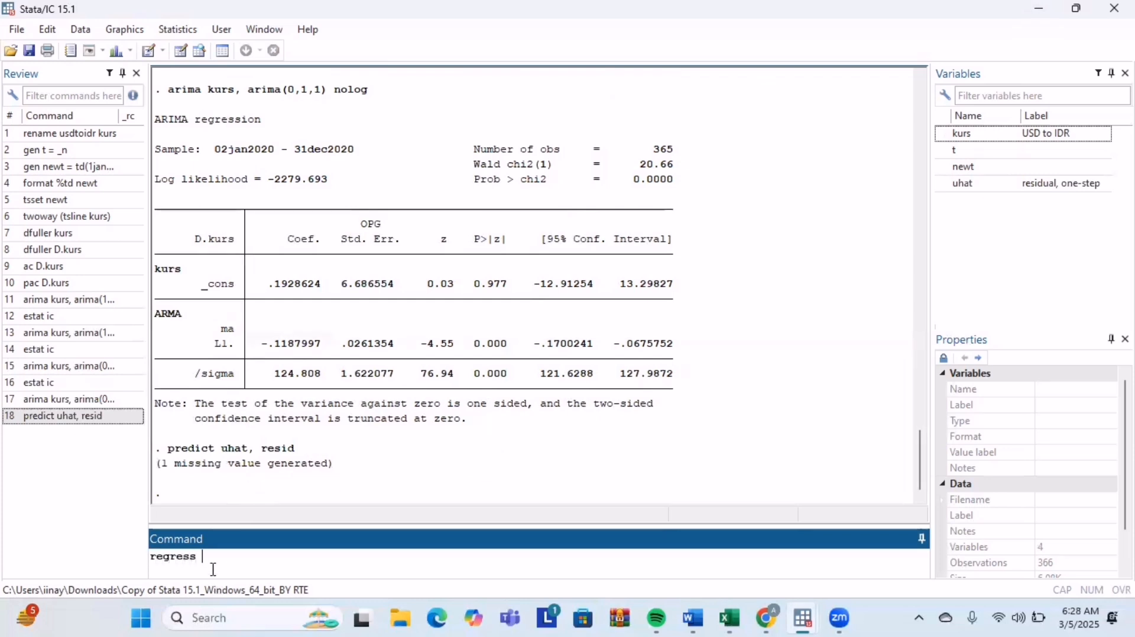
text(uhat)
key(Return)
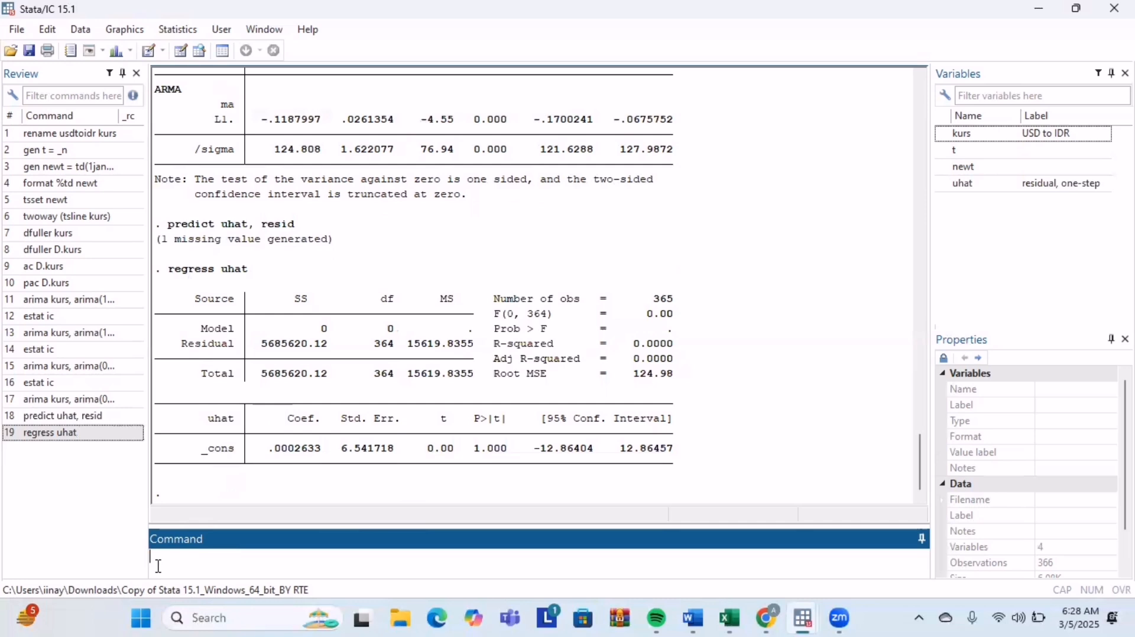
text(estat archlm)
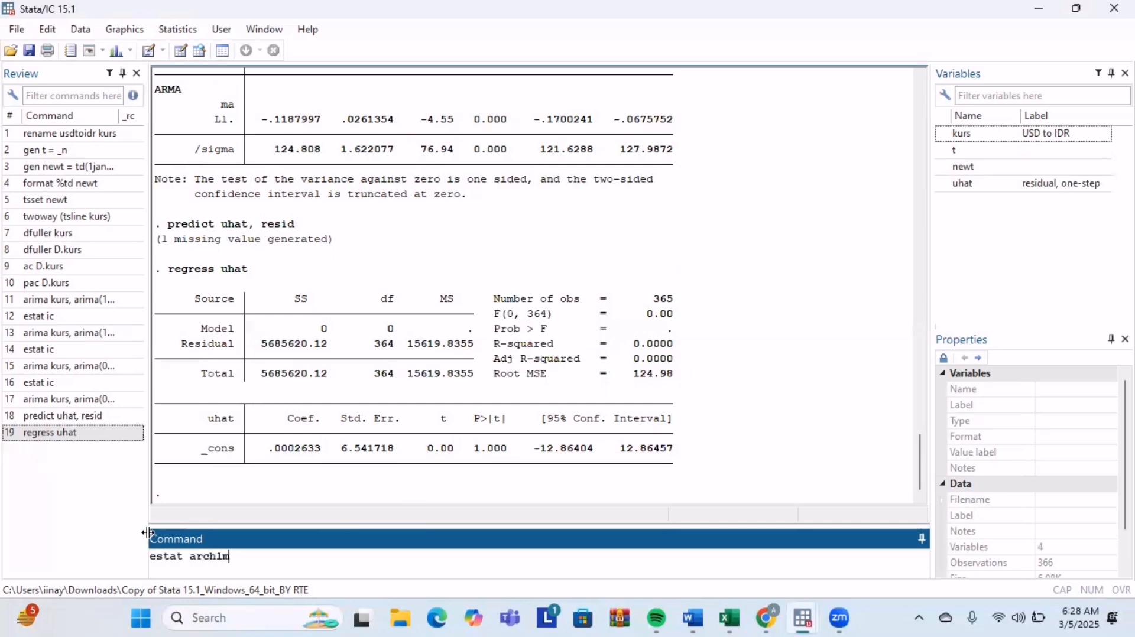
key(Return)
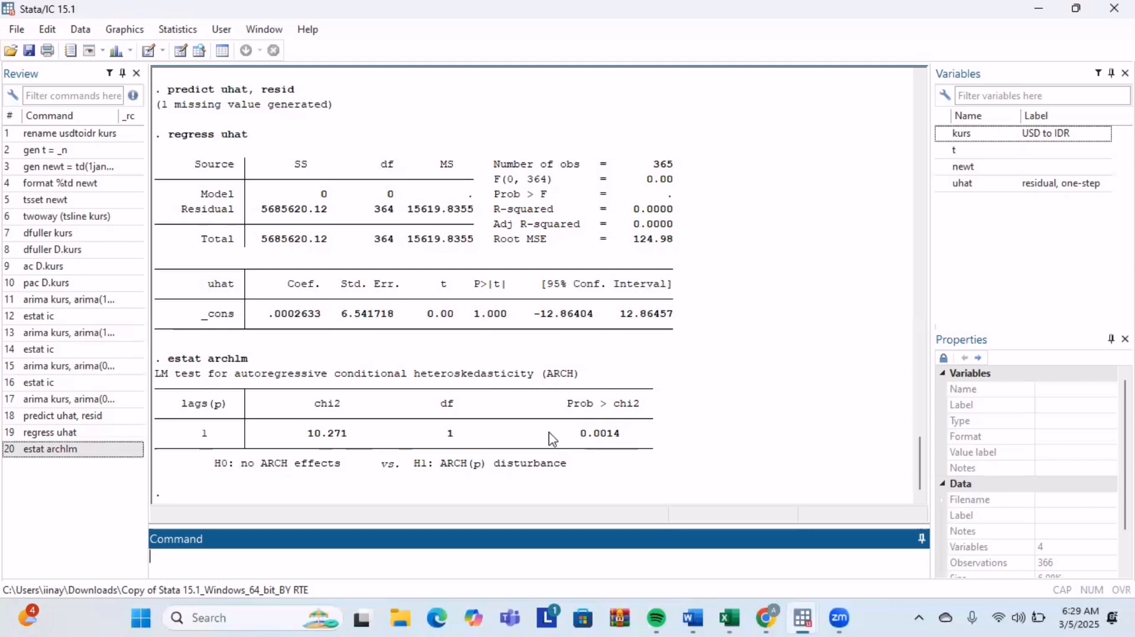
- Set up an ARCH and GARCH model specification with kurs as dependent variable and an ARCH maximum lag of 1
click(180, 29)
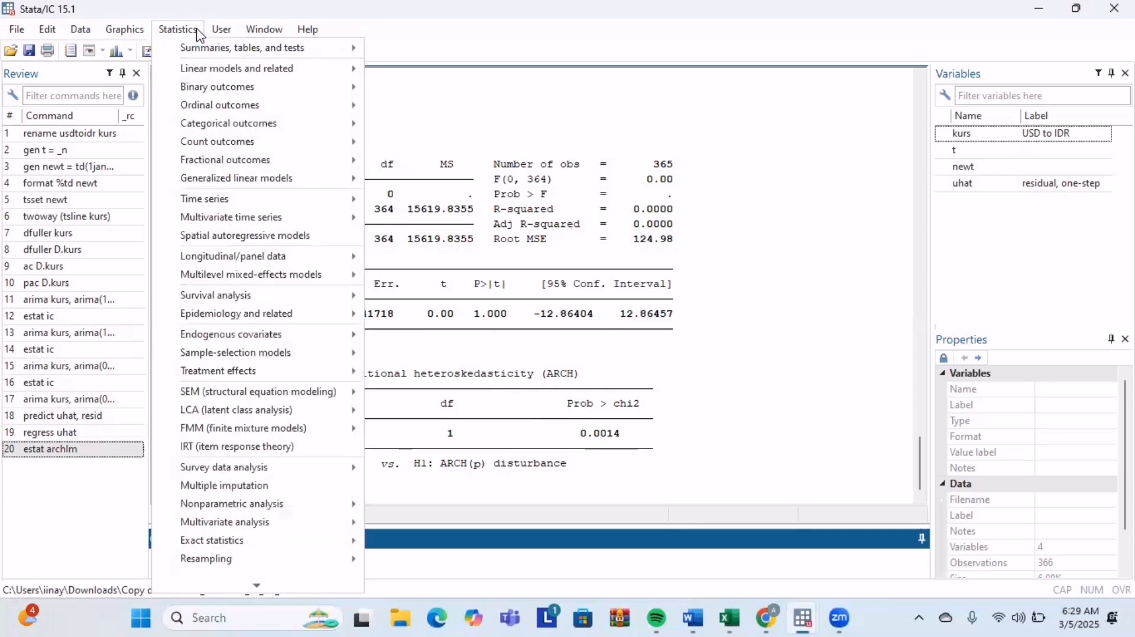
mouse_move(201, 201)
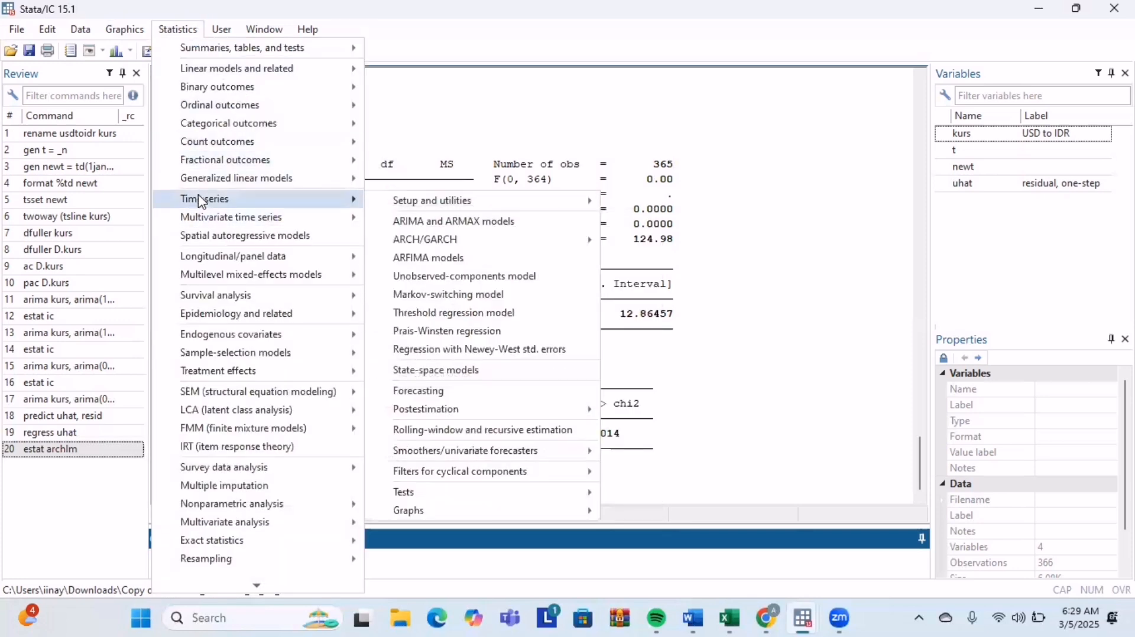
mouse_move(423, 242)
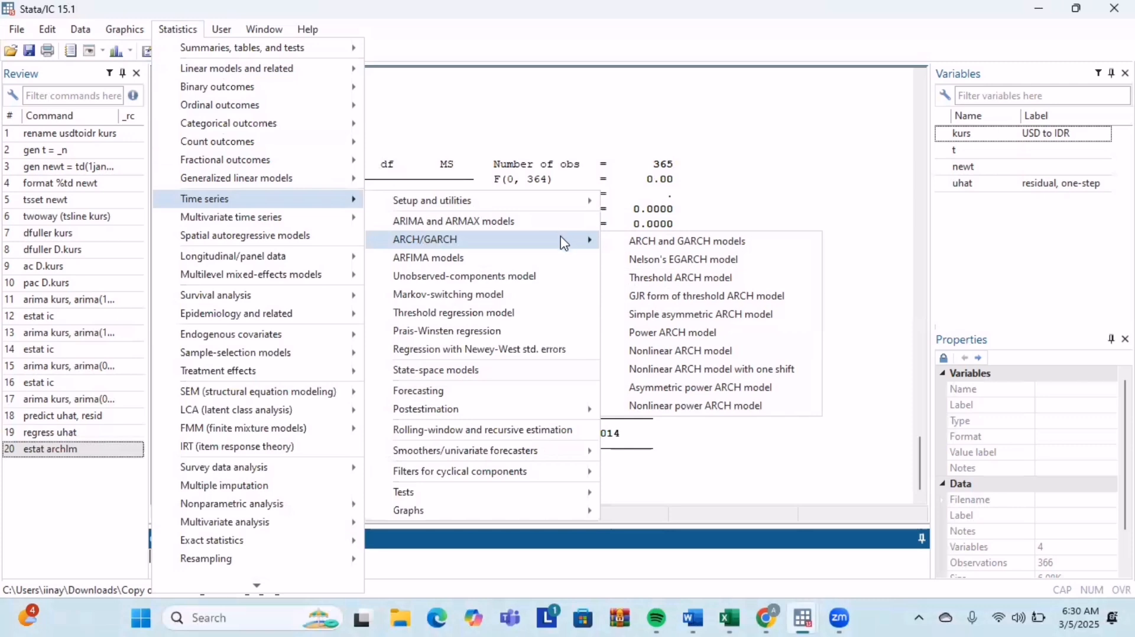
click(662, 242)
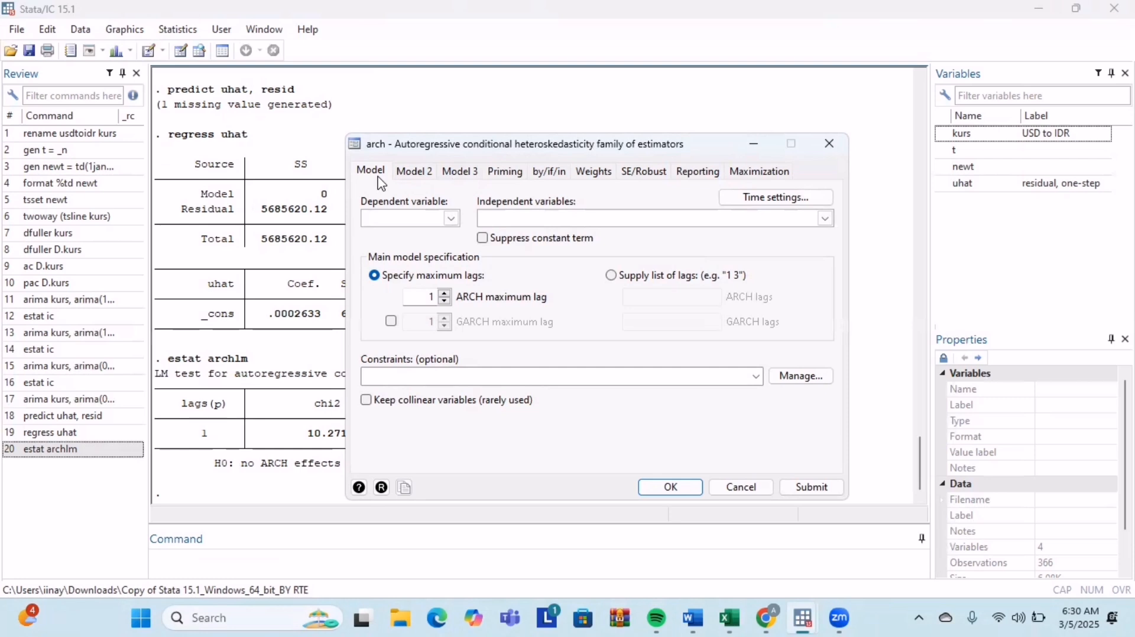
click(452, 219)
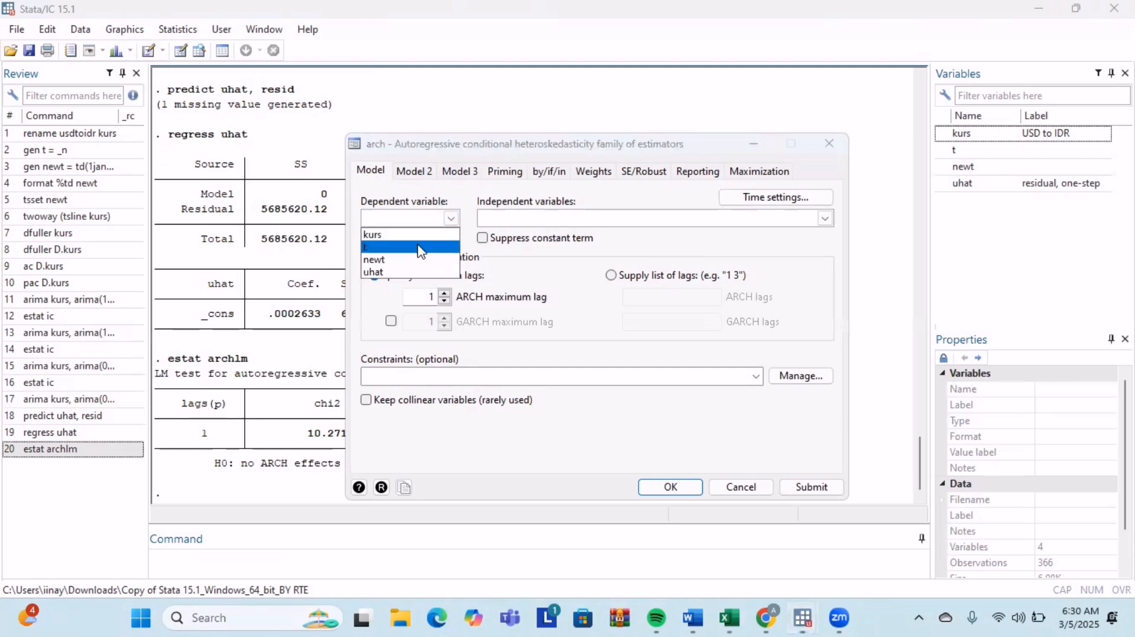
click(383, 235)
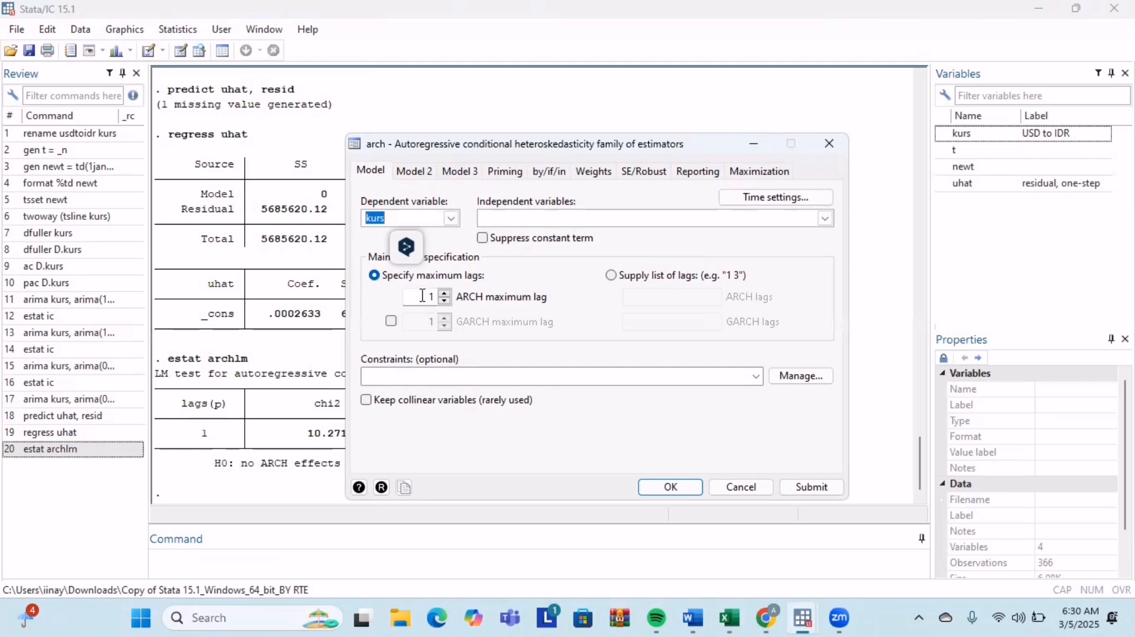
click(423, 295)
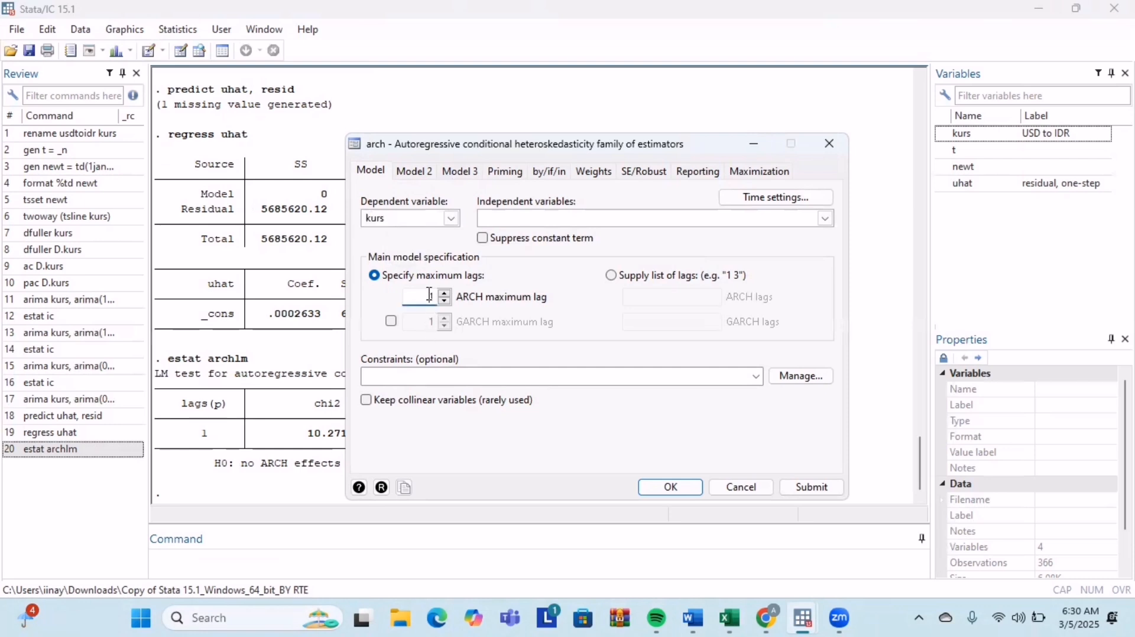
- Set the ARIMA specification to autoregressive order 0, difference order 1 and moving-average order 1, and estimate the ARCH model
click(414, 178)
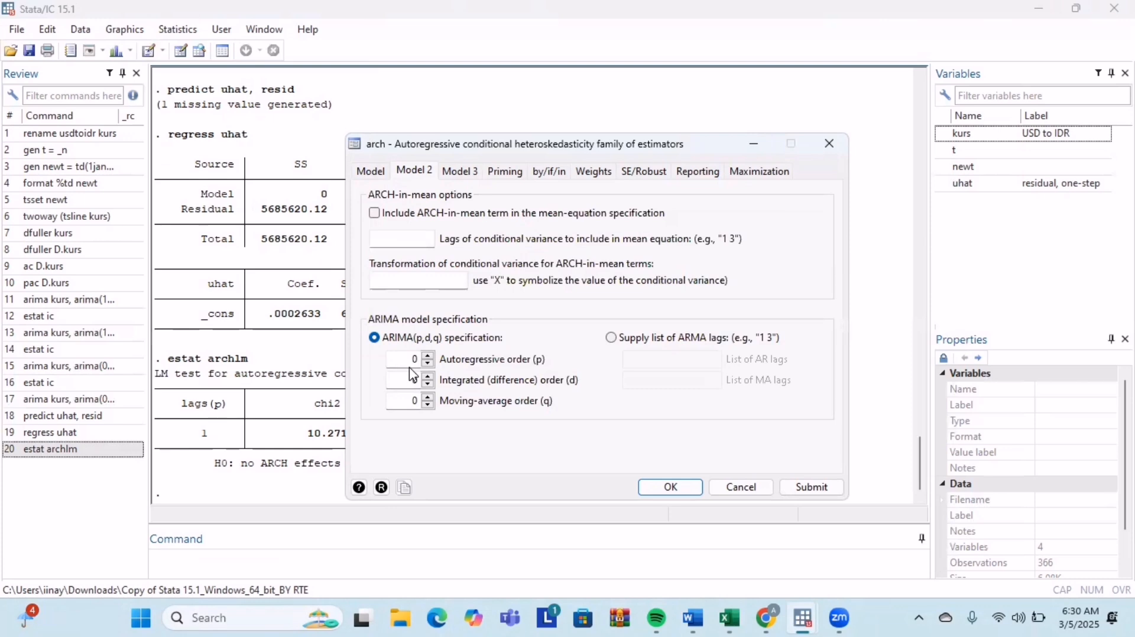
scroll(304, 343, up, 10)
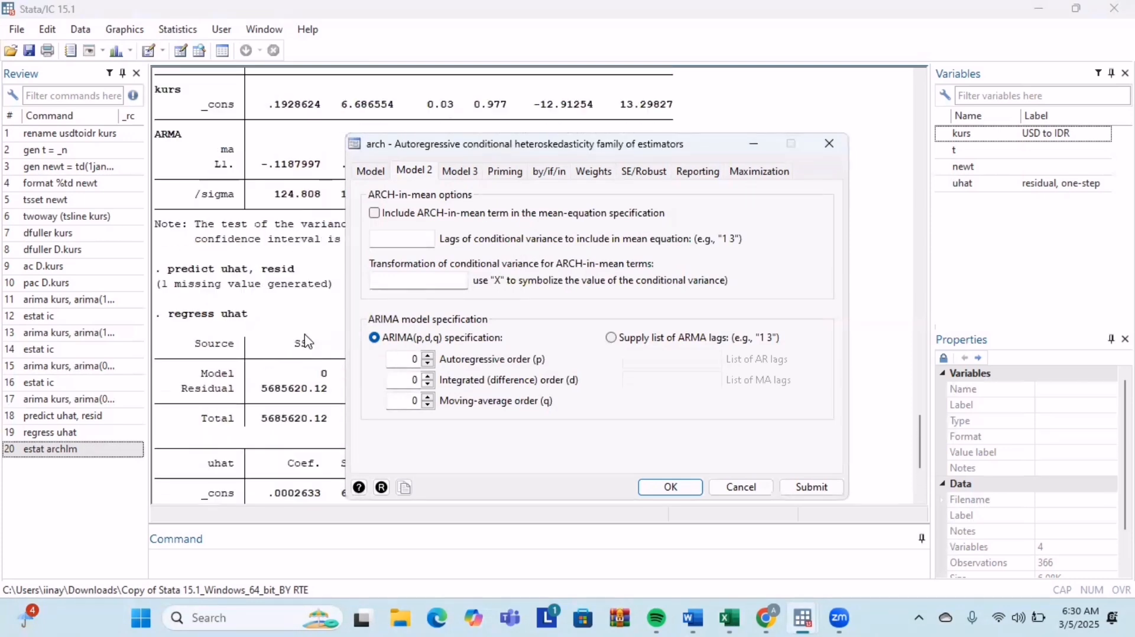
scroll(308, 342, down, 1)
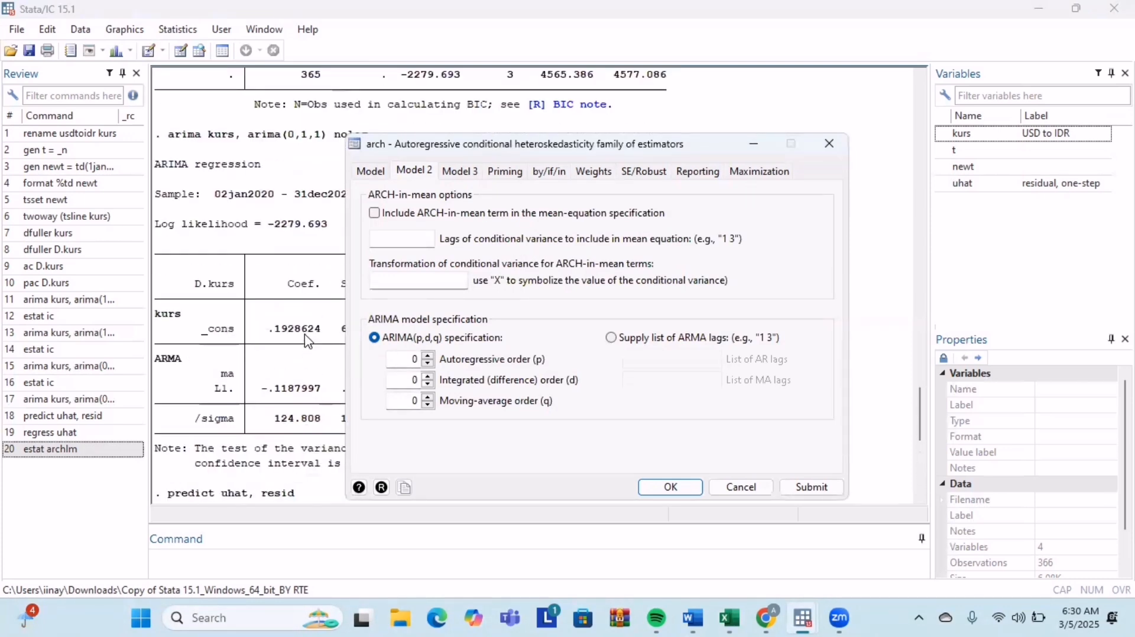
scroll(307, 341, down, 9)
click(408, 379)
text(1)
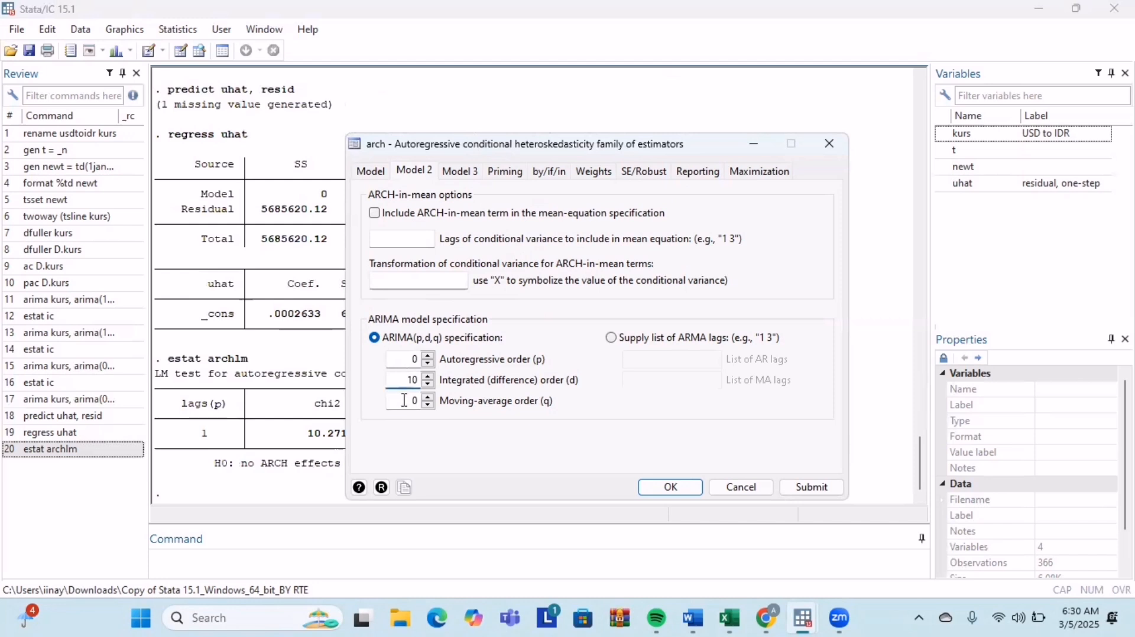
key(Delete)
double_click(412, 402)
text(1)
click(683, 492)
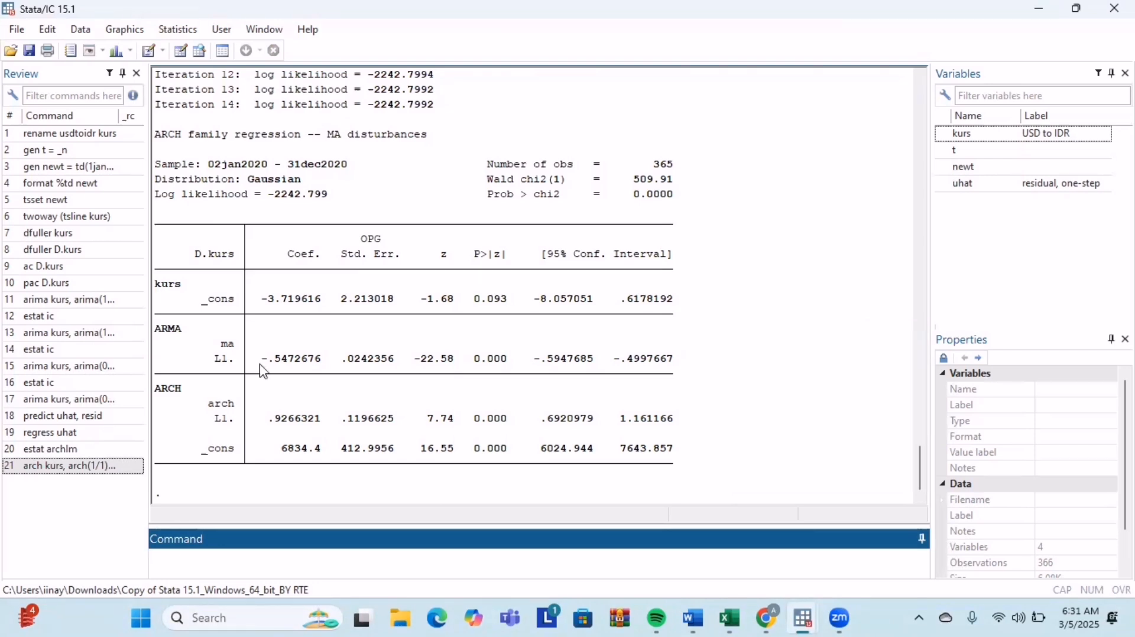
- Rerun the recalled ARCH command as arch kurs, arch(1) arima(0,1,1) nolog and obtain its AIC and BIC with estat ic
click(107, 468)
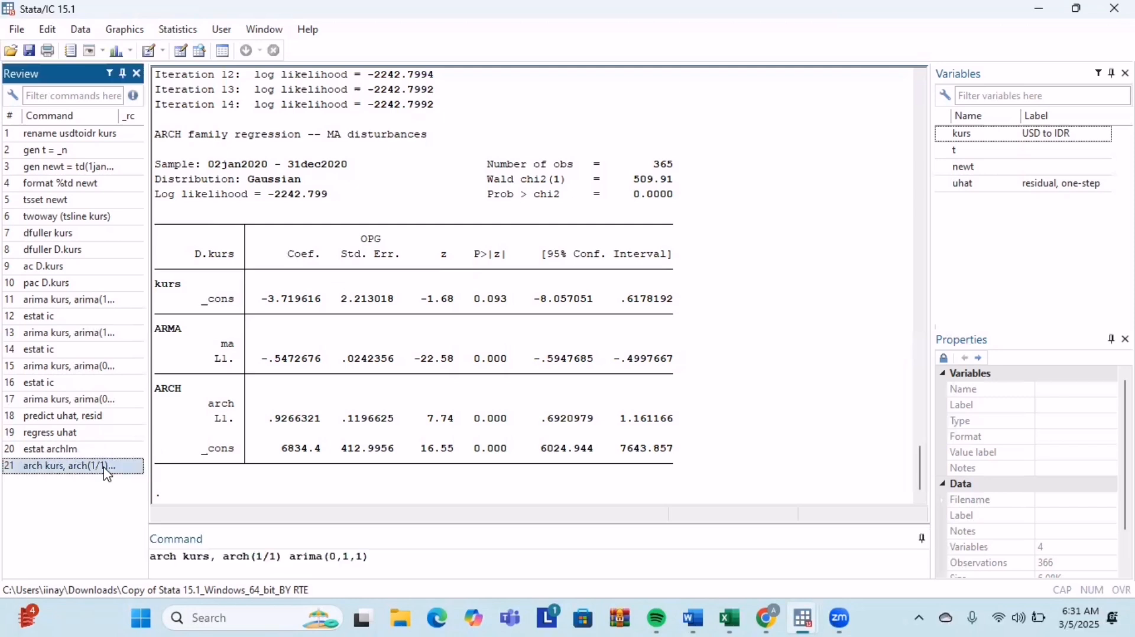
click(283, 557)
key(BackSpace)
key(BackSpace)
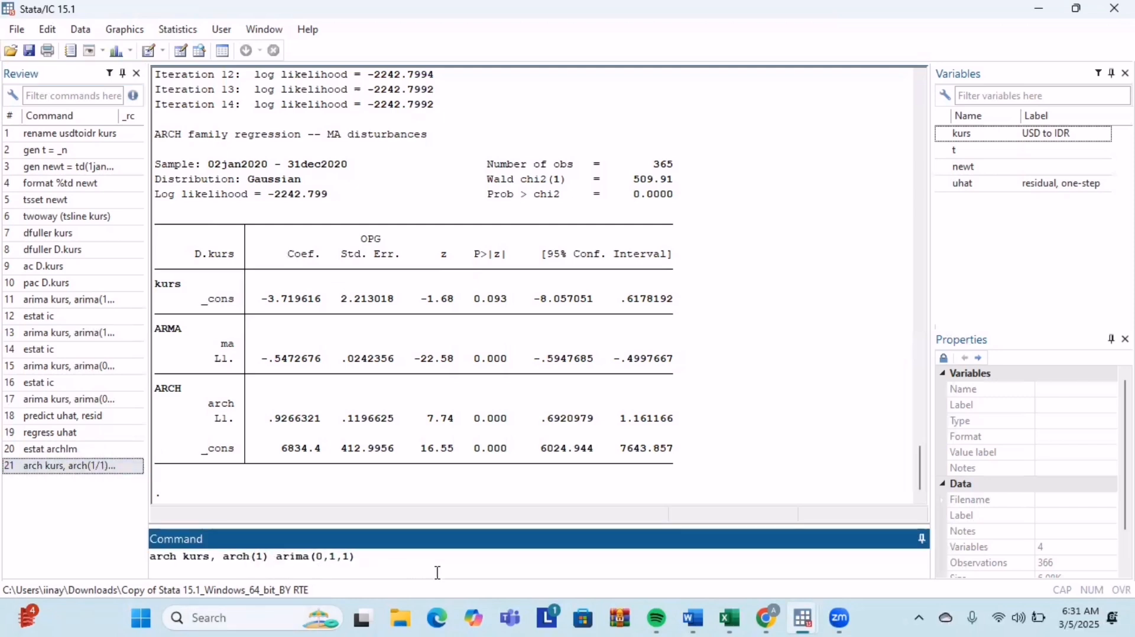
click(424, 558)
text(nolog)
scroll(499, 218, up, 10)
scroll(342, 347, down, 10)
key(Return)
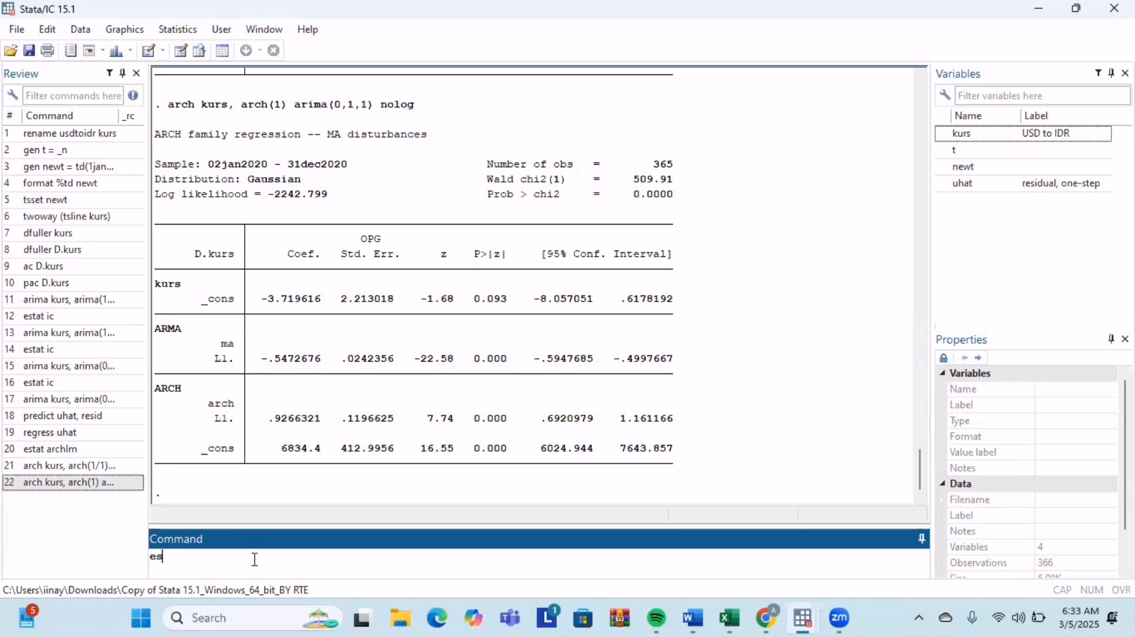
text(at ic)
key(Return)
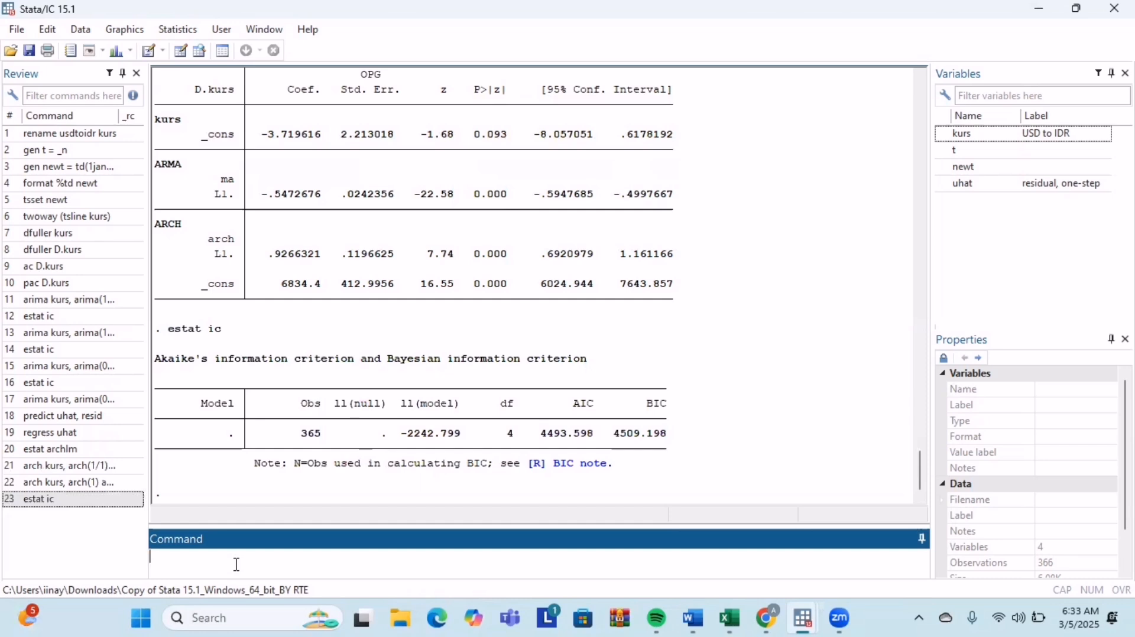
- Add a GARCH term to the recalled ARCH command and run arch kurs, arch(1) garch(1) arima(0,1,1) nolog
click(86, 483)
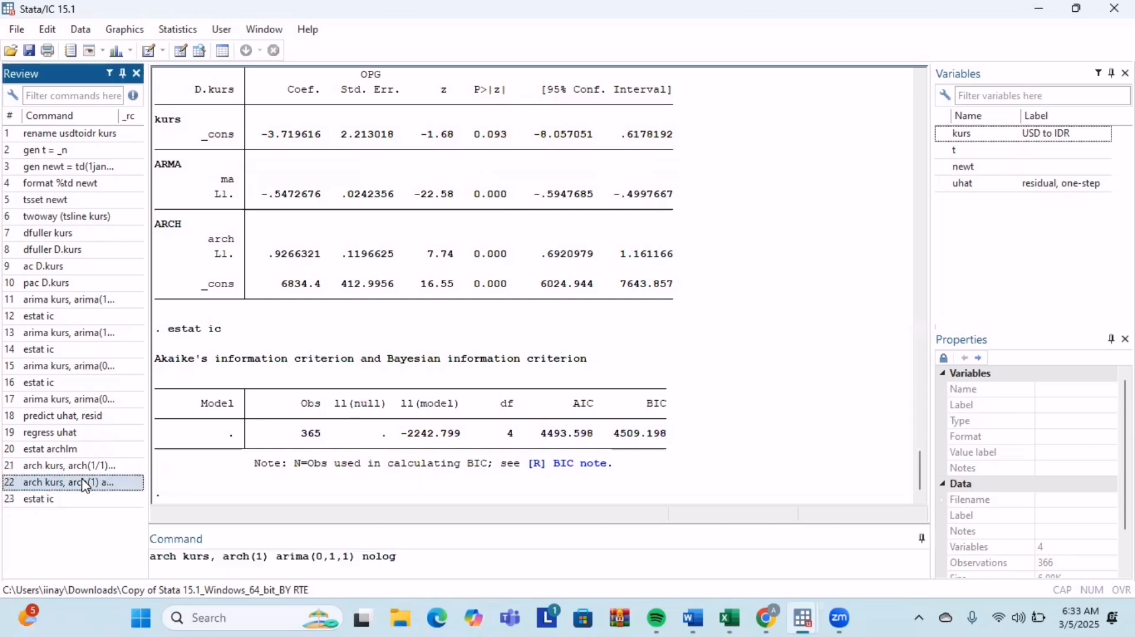
click(257, 559)
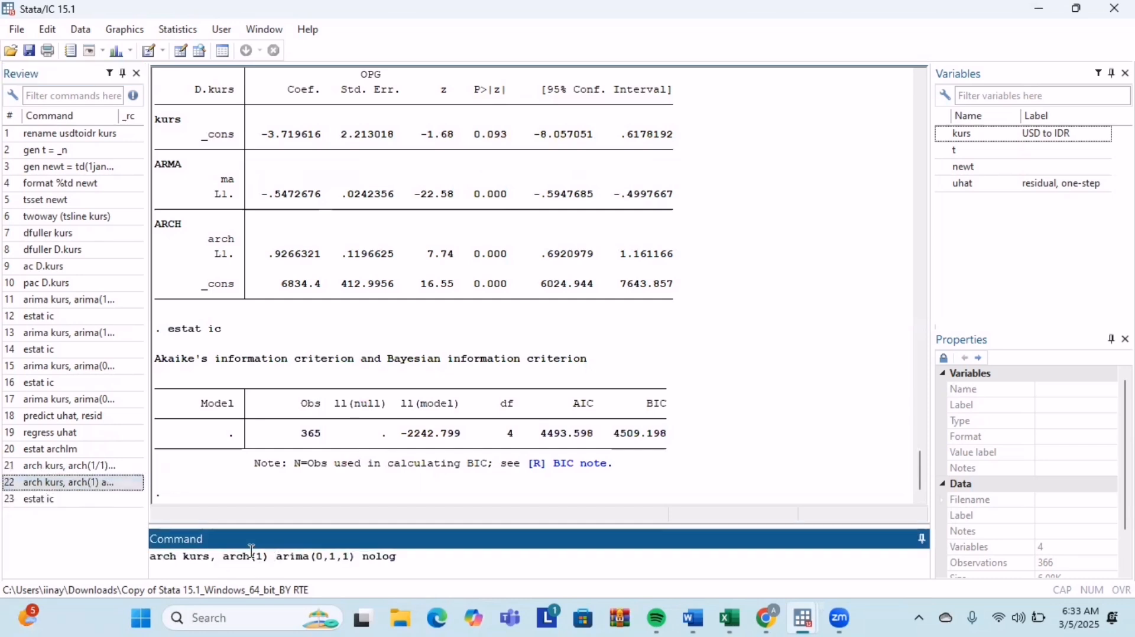
text(garch)
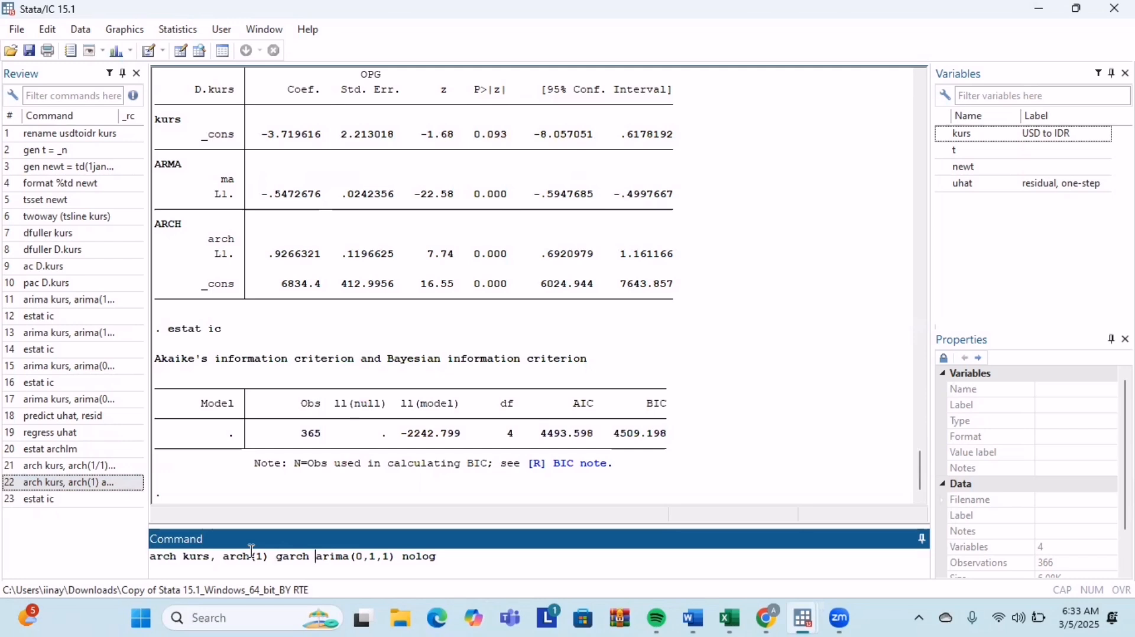
key(BackSpace)
text((1))
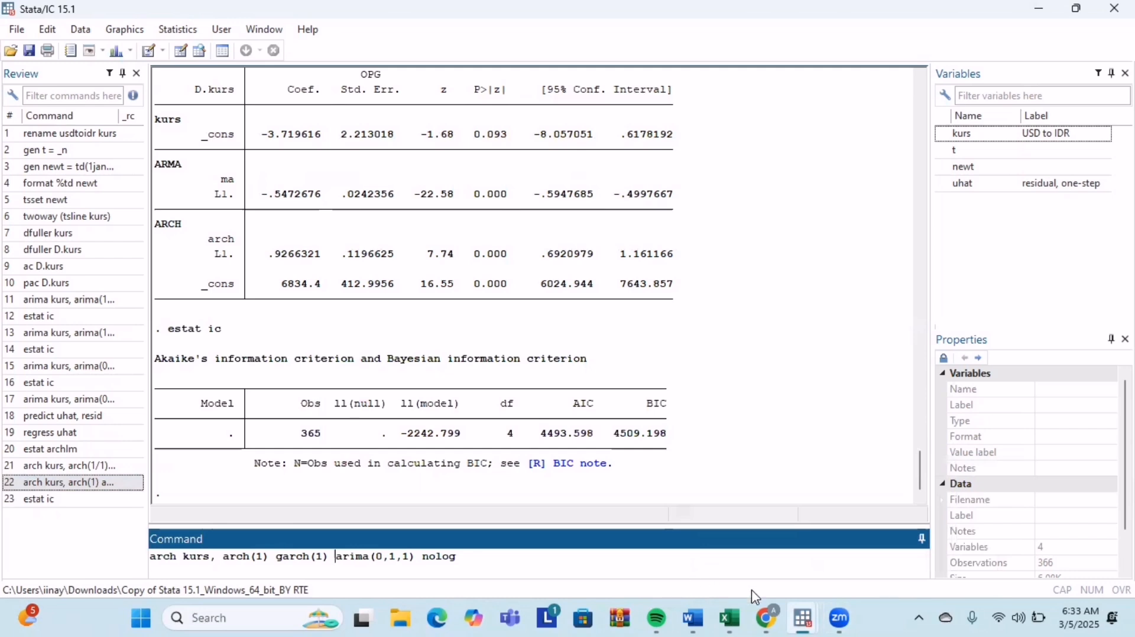
mouse_move(737, 620)
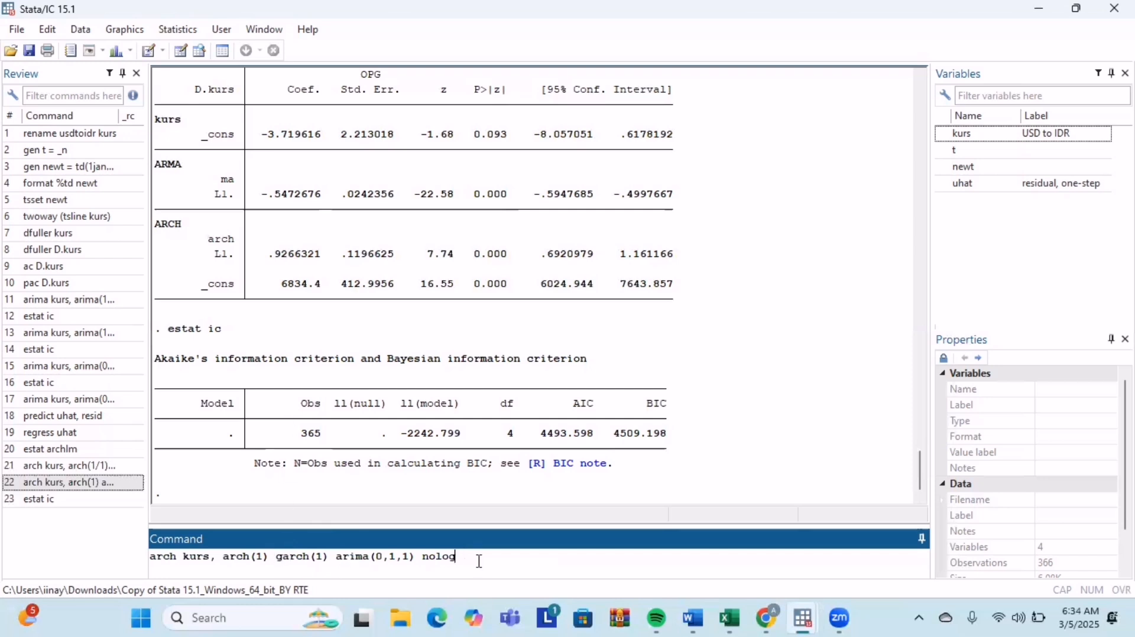
key(Return)
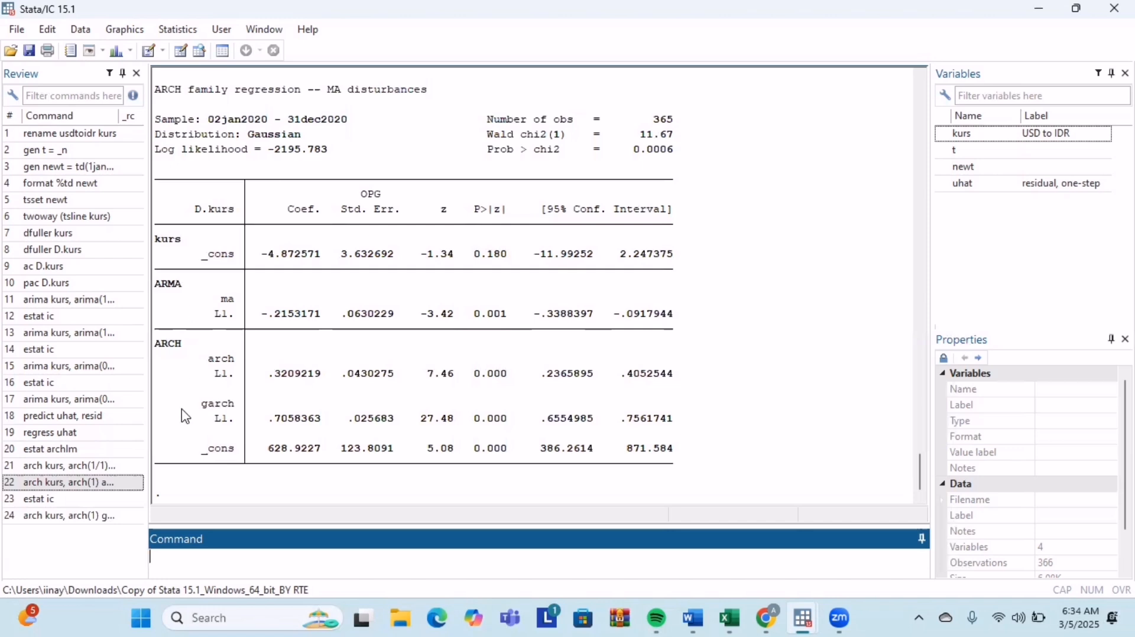
- Run estat ic for the GARCH model and compare its AIC, BIC and coefficients with the ARCH(1) output
text(estat ic)
key(Return)
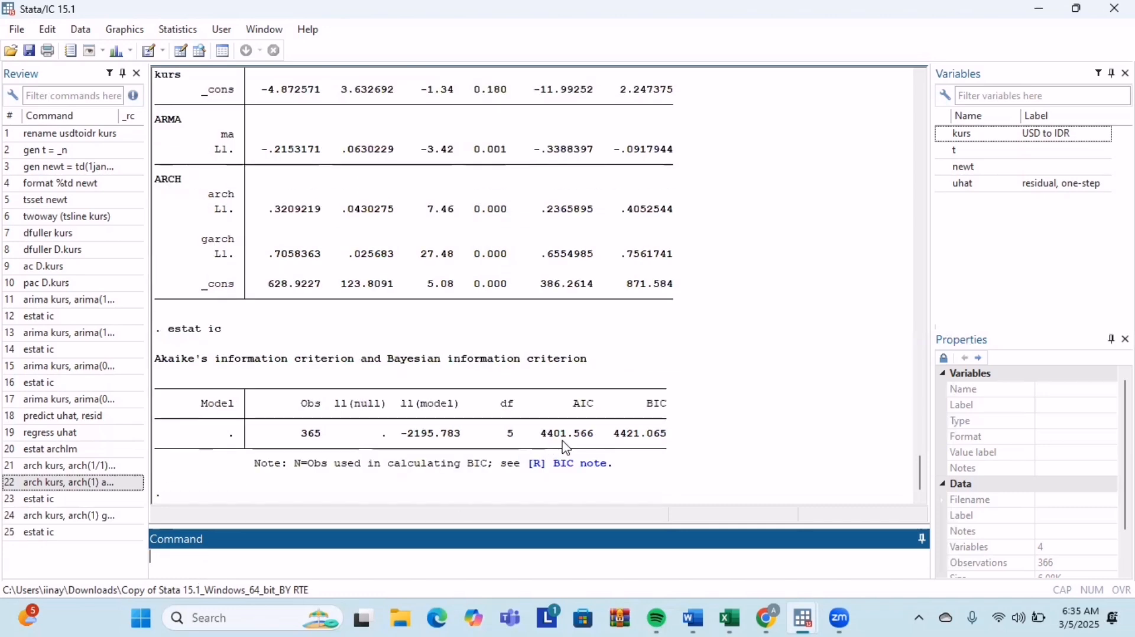
scroll(565, 449, up, 9)
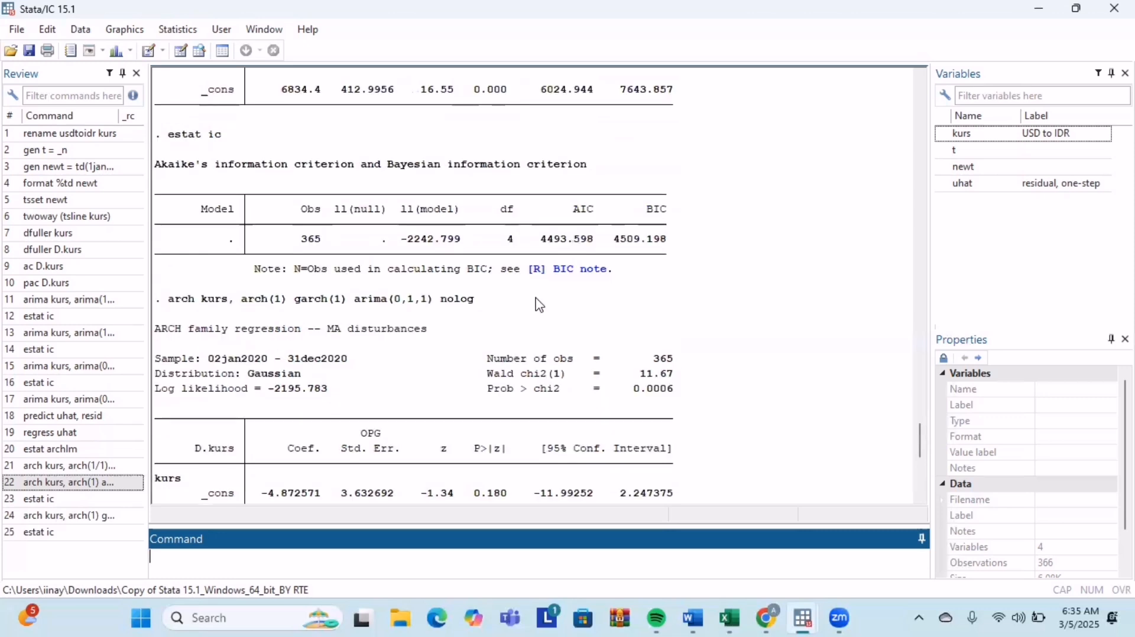
scroll(540, 305, up, 1)
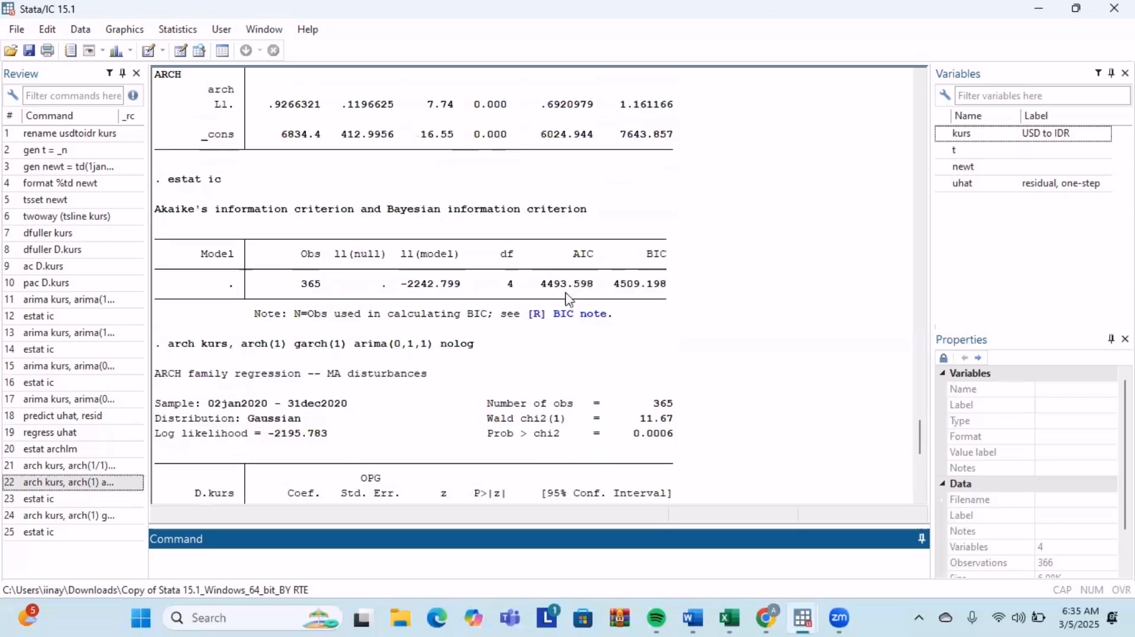
scroll(580, 301, down, 10)
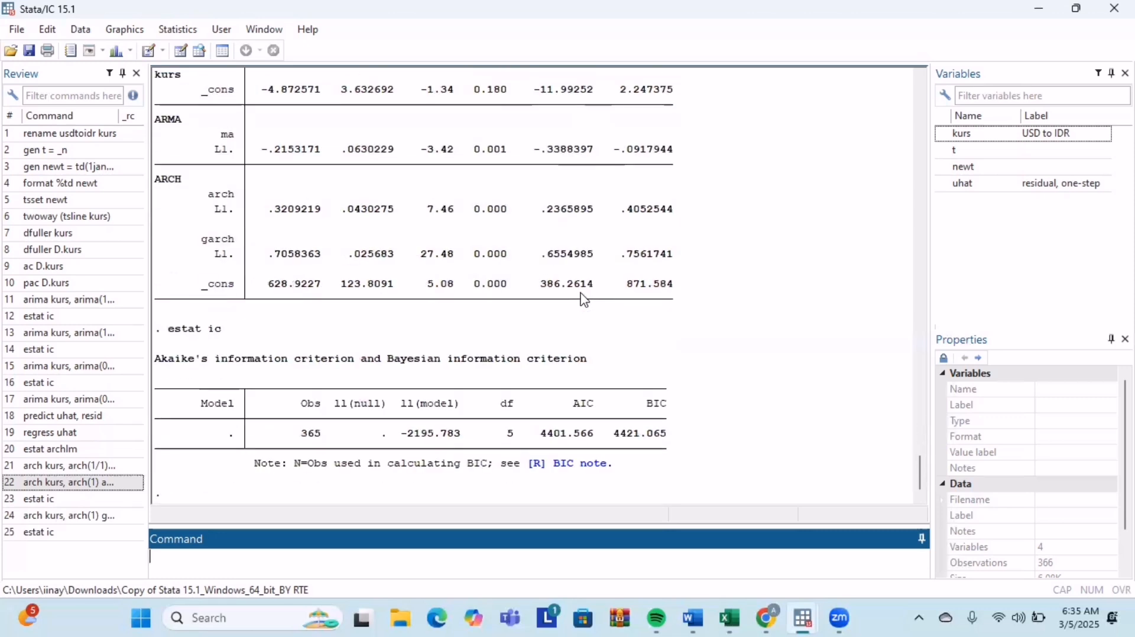
scroll(567, 401, up, 5)
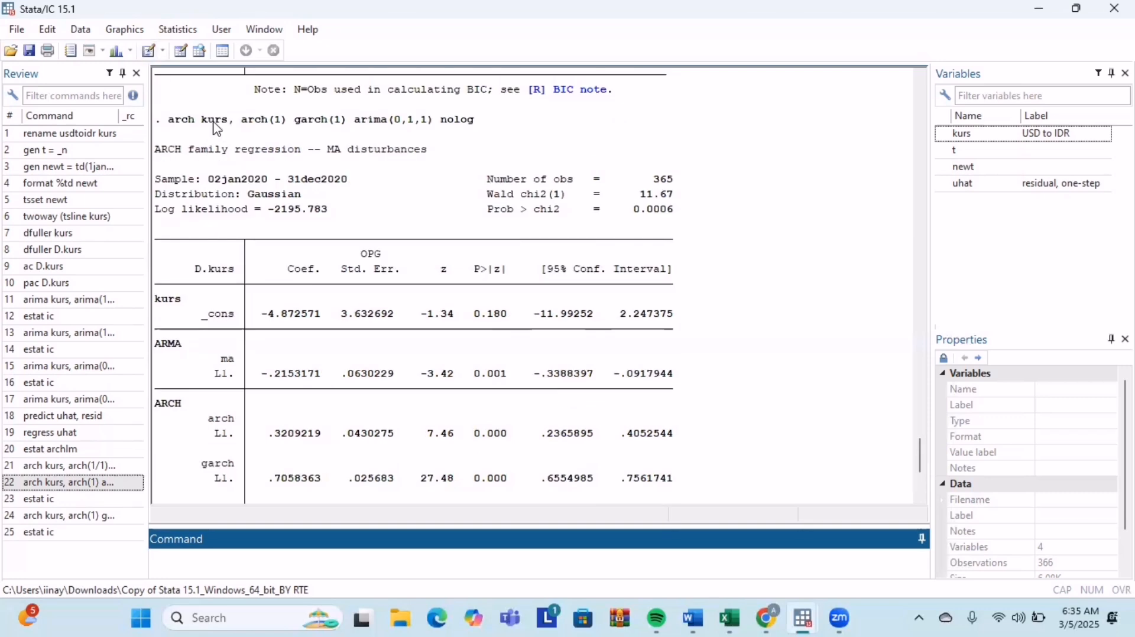
scroll(449, 257, down, 5)
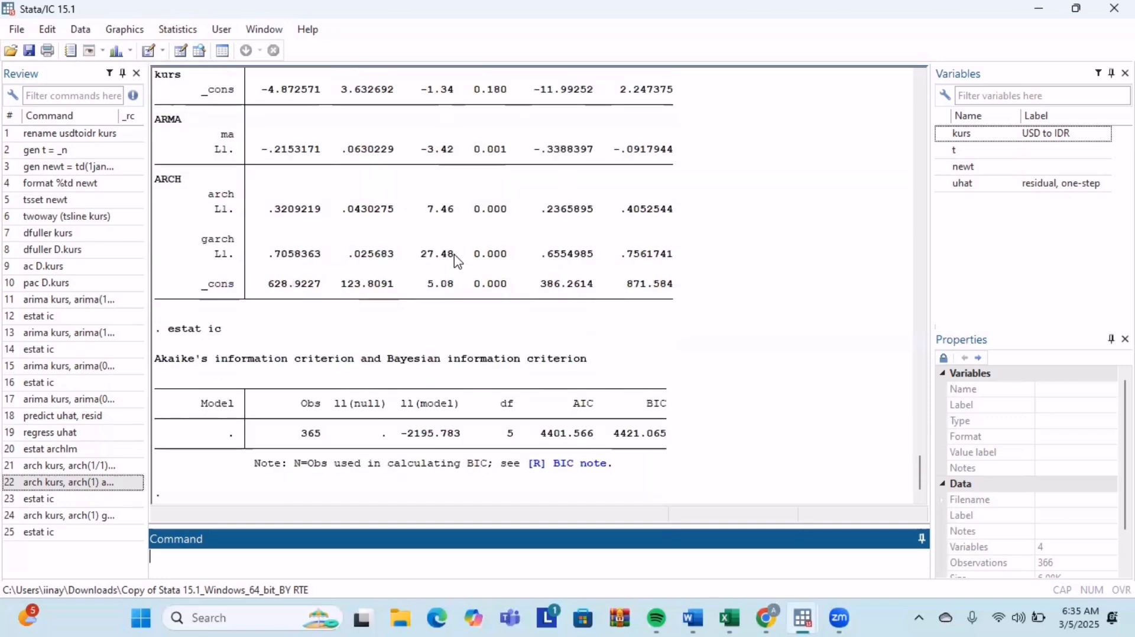
scroll(489, 388, up, 6)
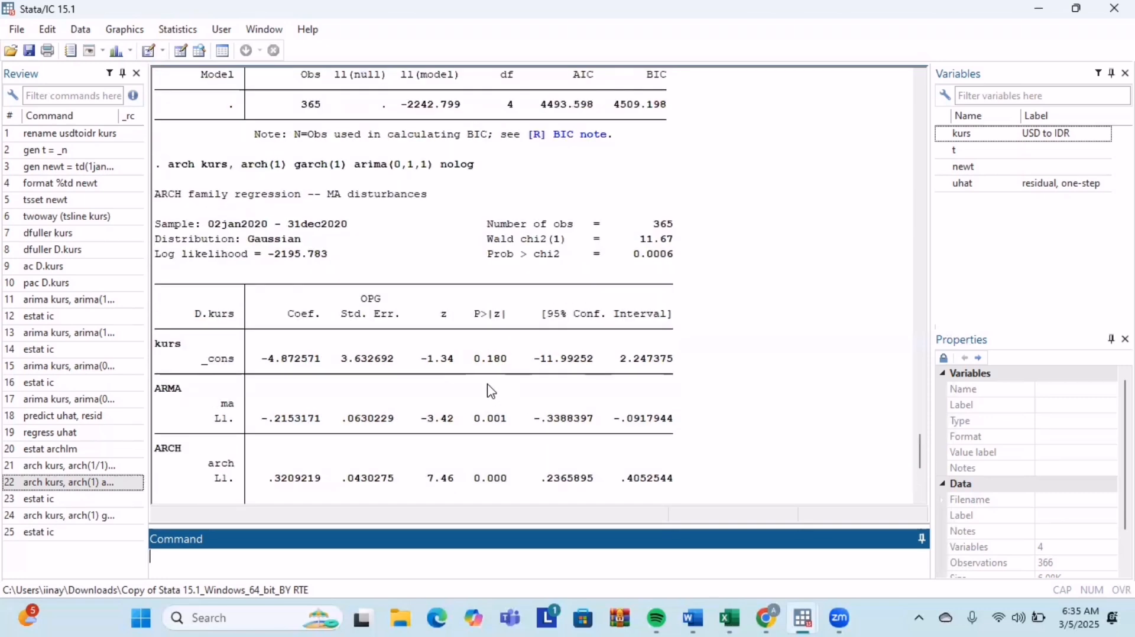
- Review the GARCH estimates and information criteria, and run predict var_garch11, variance to store the conditional variance
scroll(489, 388, down, 9)
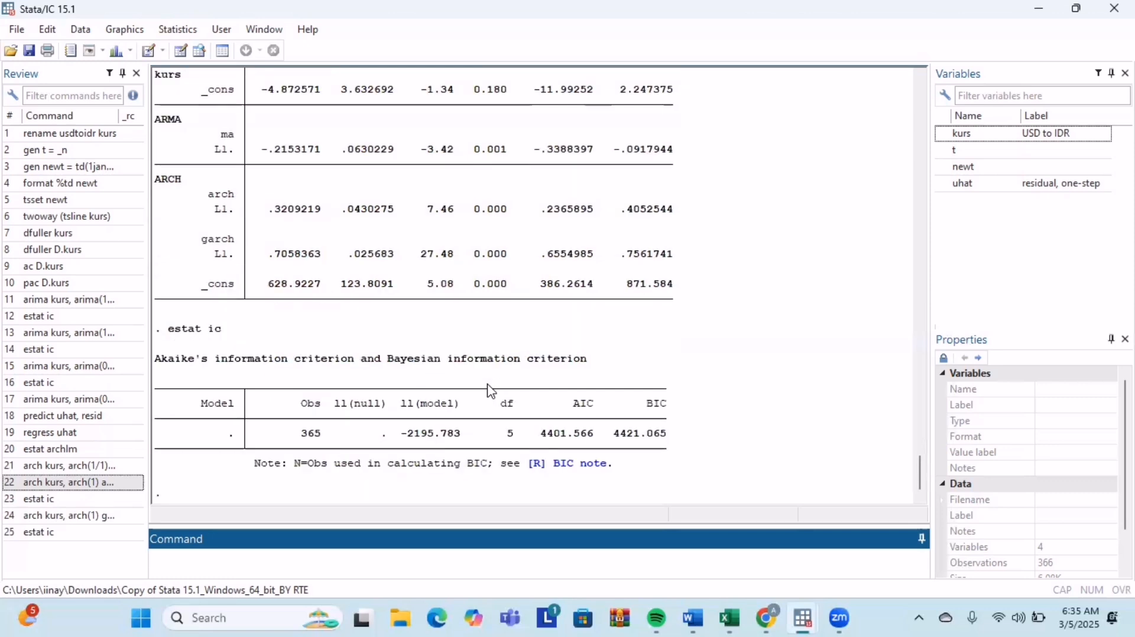
scroll(446, 406, up, 7)
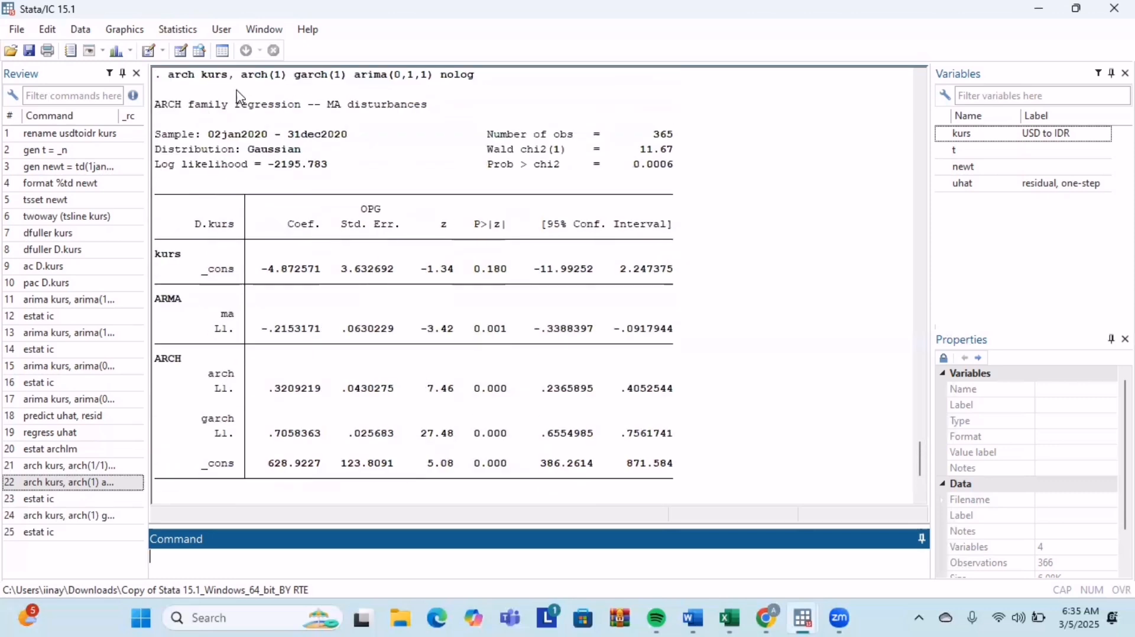
scroll(398, 237, down, 4)
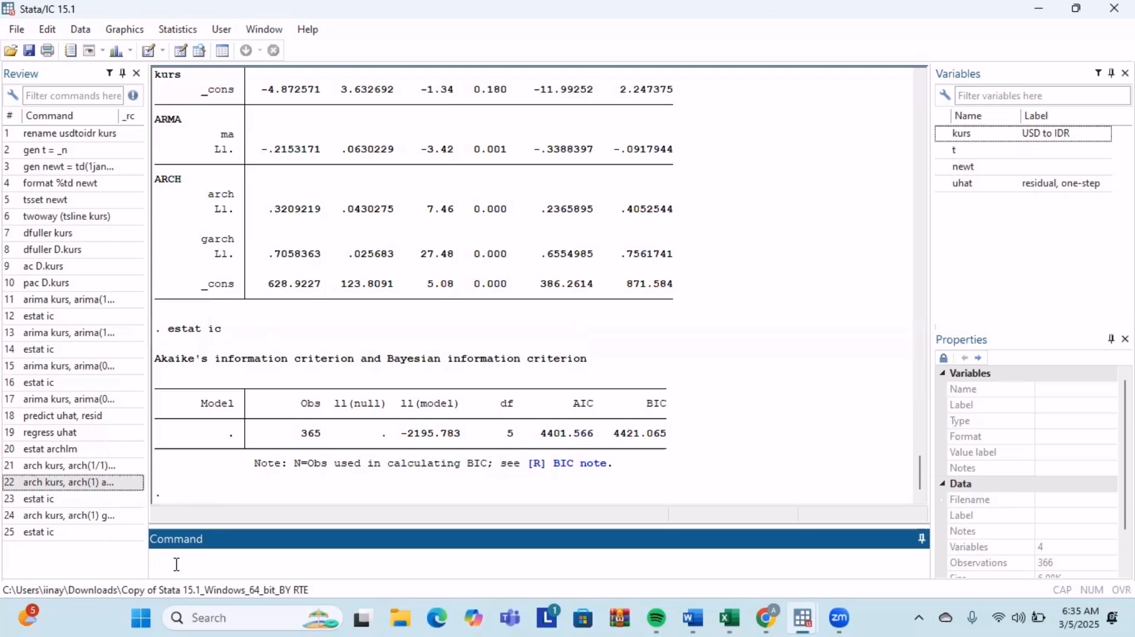
text(predict var_garch11, variance)
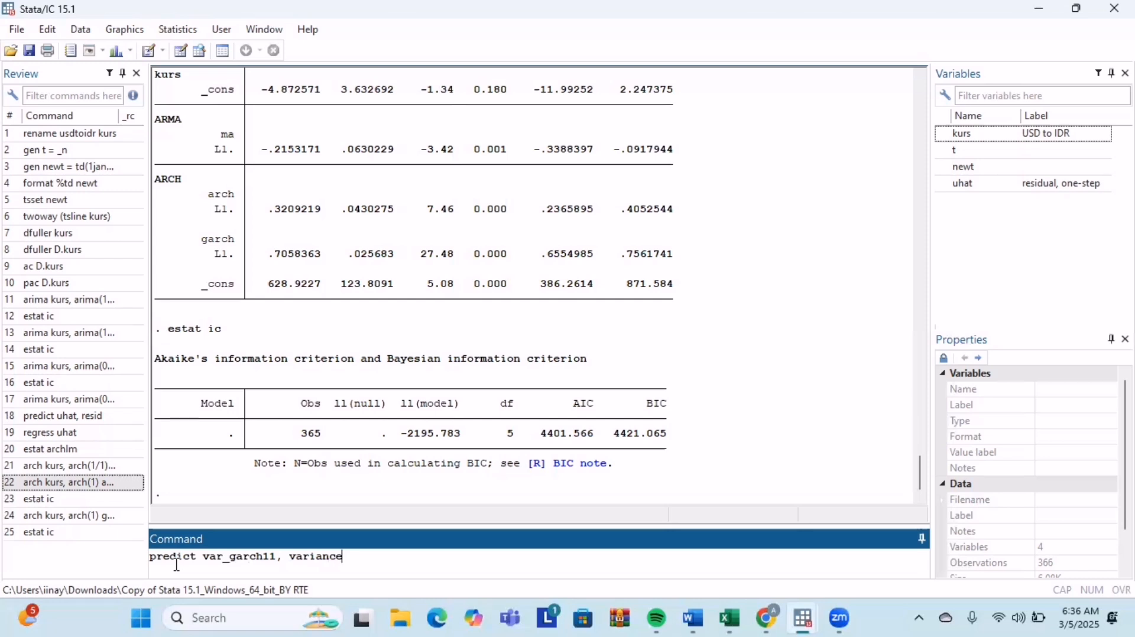
key(Return)
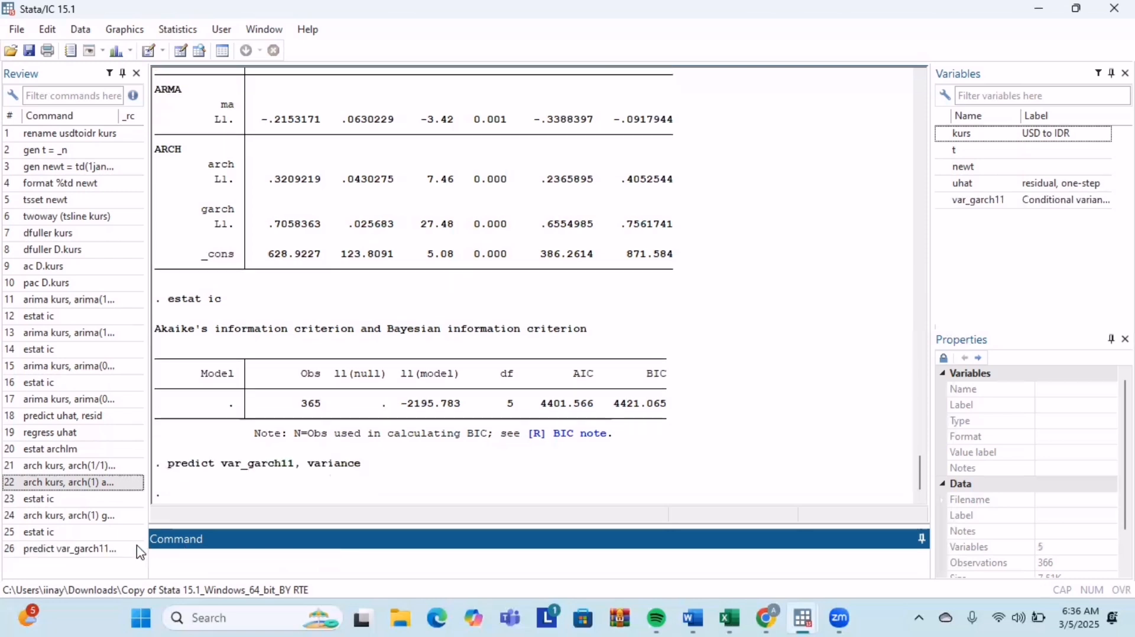
- Examine the var_garch11 values in the Data Editor and return to the main Stata window
click(92, 551)
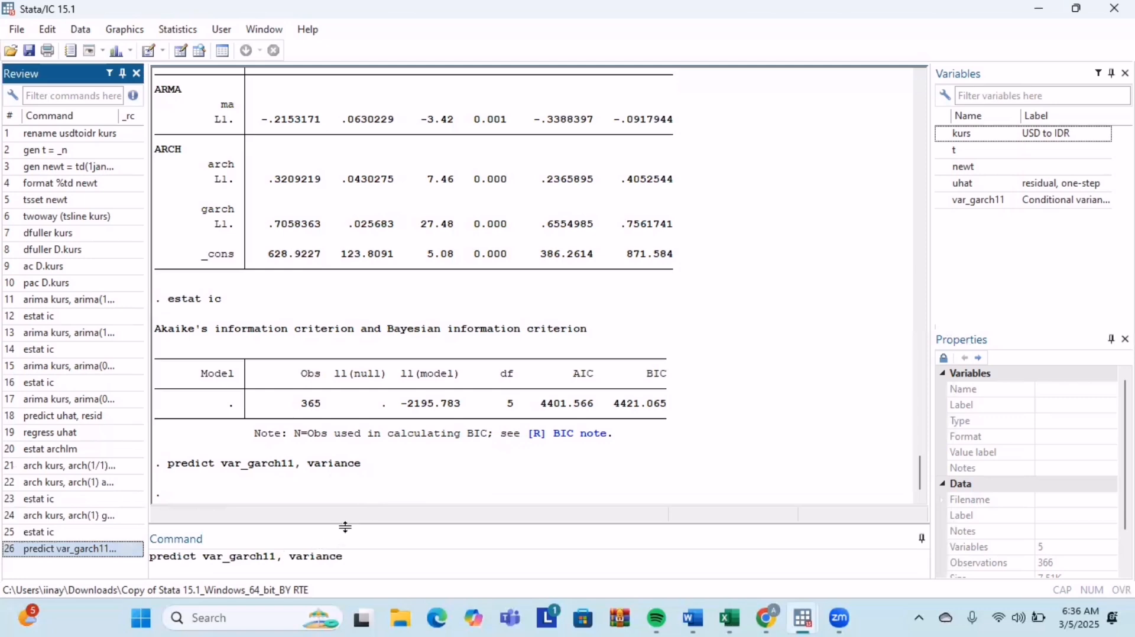
mouse_move(803, 619)
click(839, 532)
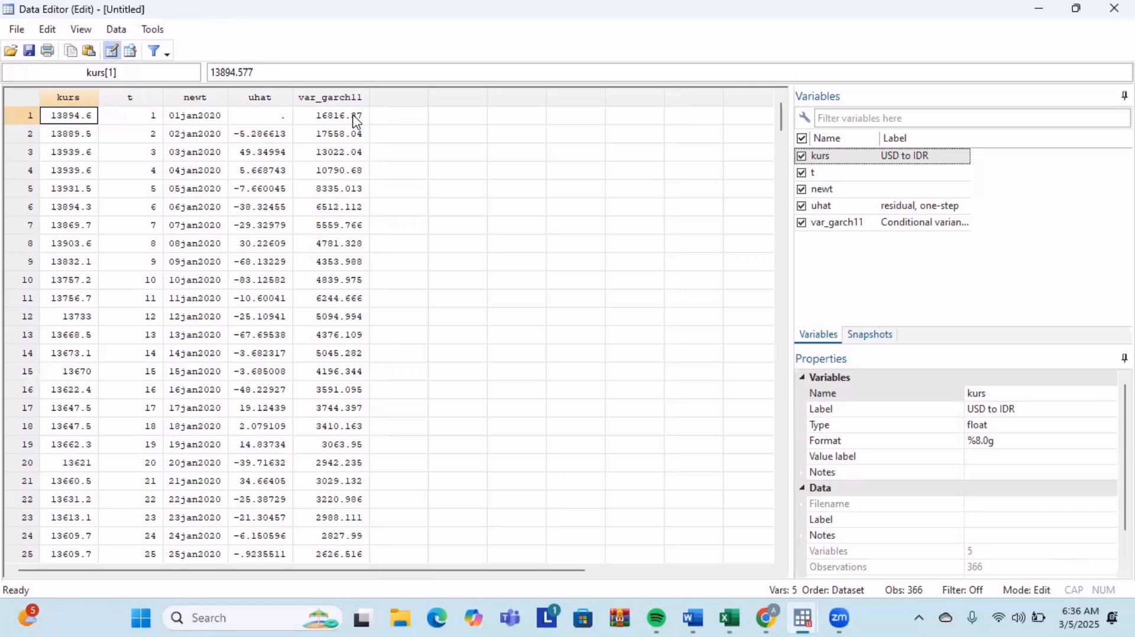
scroll(333, 128, up, 5)
scroll(438, 202, down, 4)
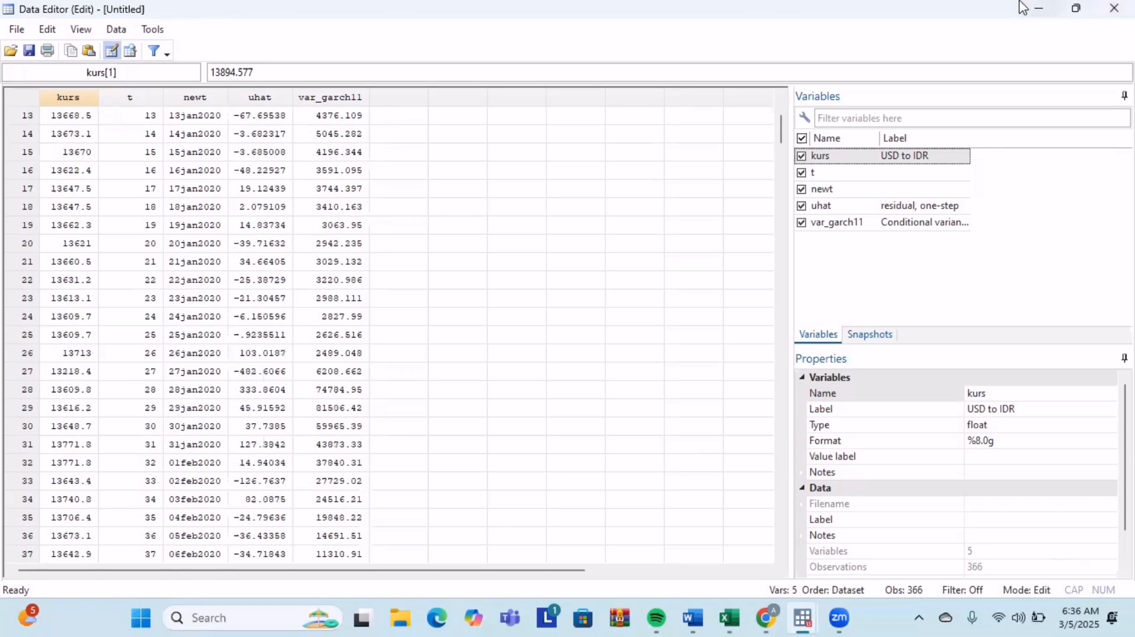
click(1038, 10)
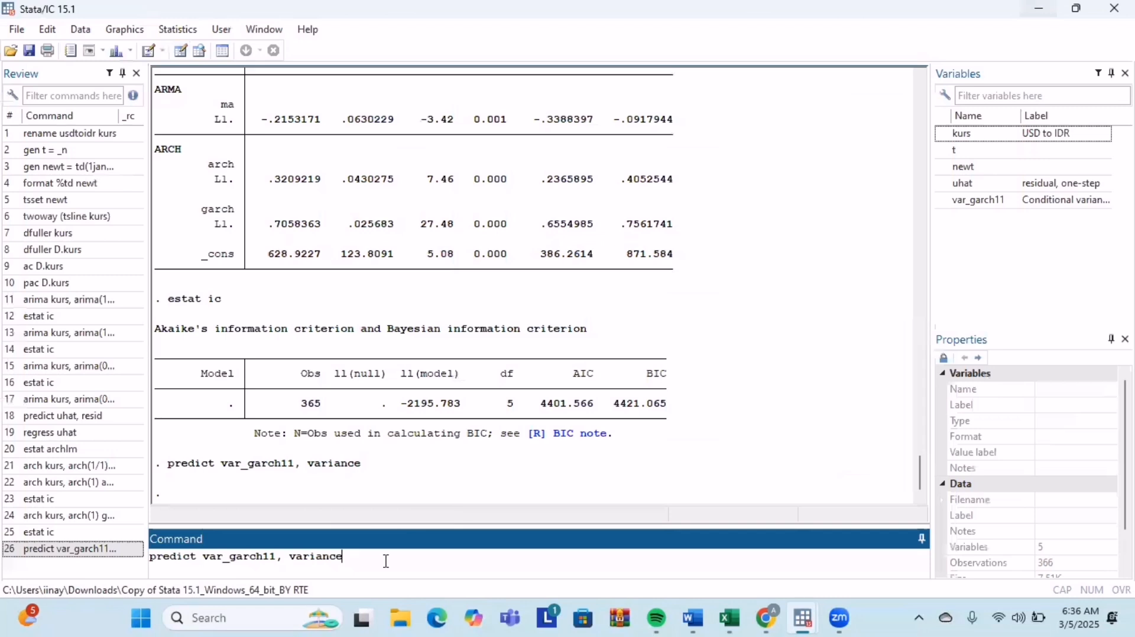
- Clear the recalled command and run gen sd_garch11 = sqrt(var_garch11) to create the conditional standard deviation
triple_click(153, 559)
key(BackSpace)
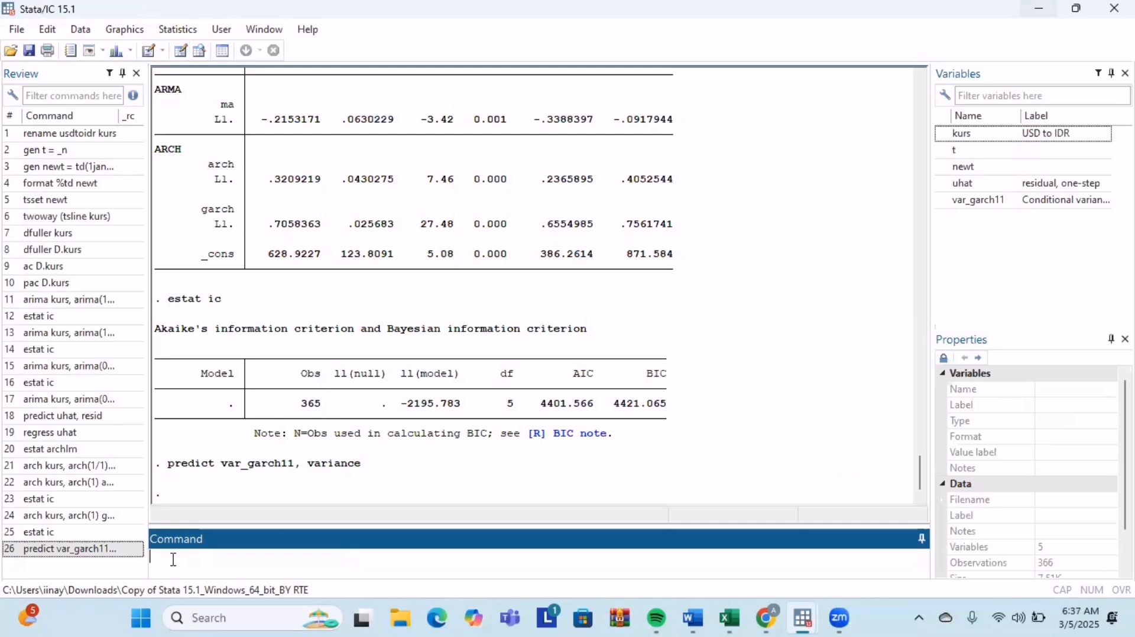
text(gen sd_garch11 = sqrt)
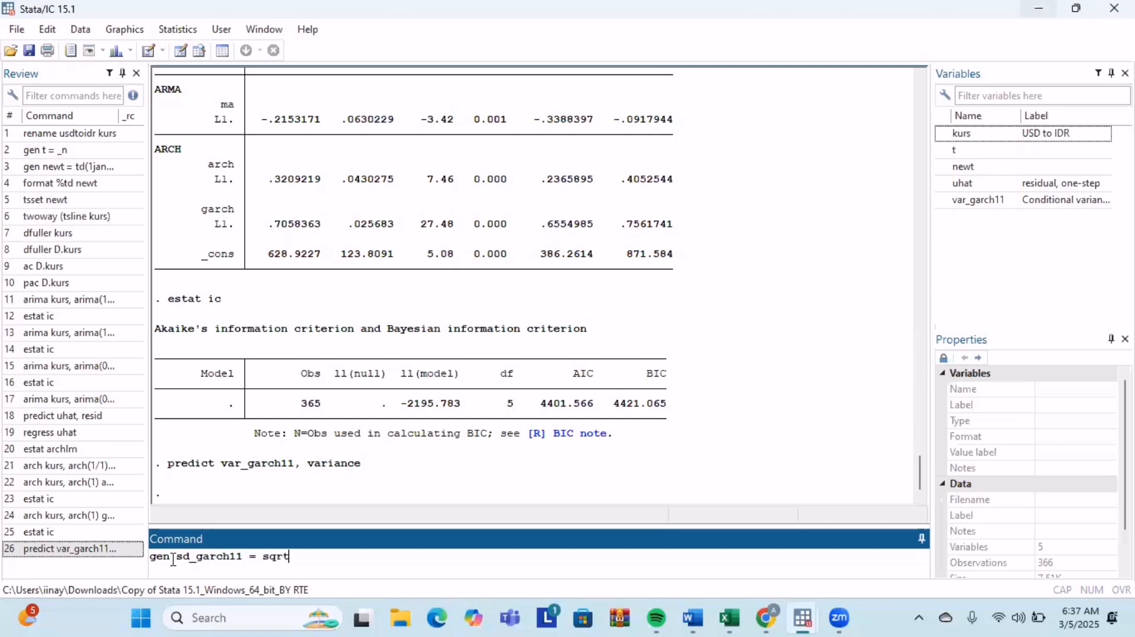
text( ())
key(Left)
text(var_garch11)
key(Left)
key(Left)
key(Left)
key(Left)
key(Left)
key(Left)
key(Left)
key(Left)
key(Left)
key(Left)
key(Left)
key(BackSpace)
key(Return)
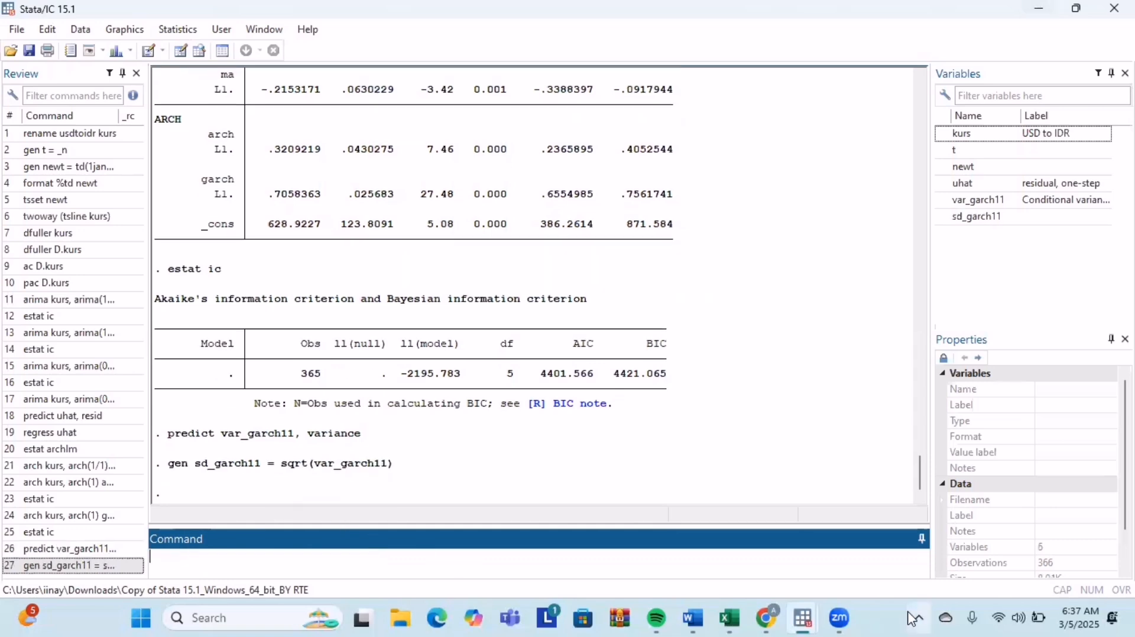
- Check the sd_garch11 column in the Data Editor and return to the main Stata window
mouse_move(787, 619)
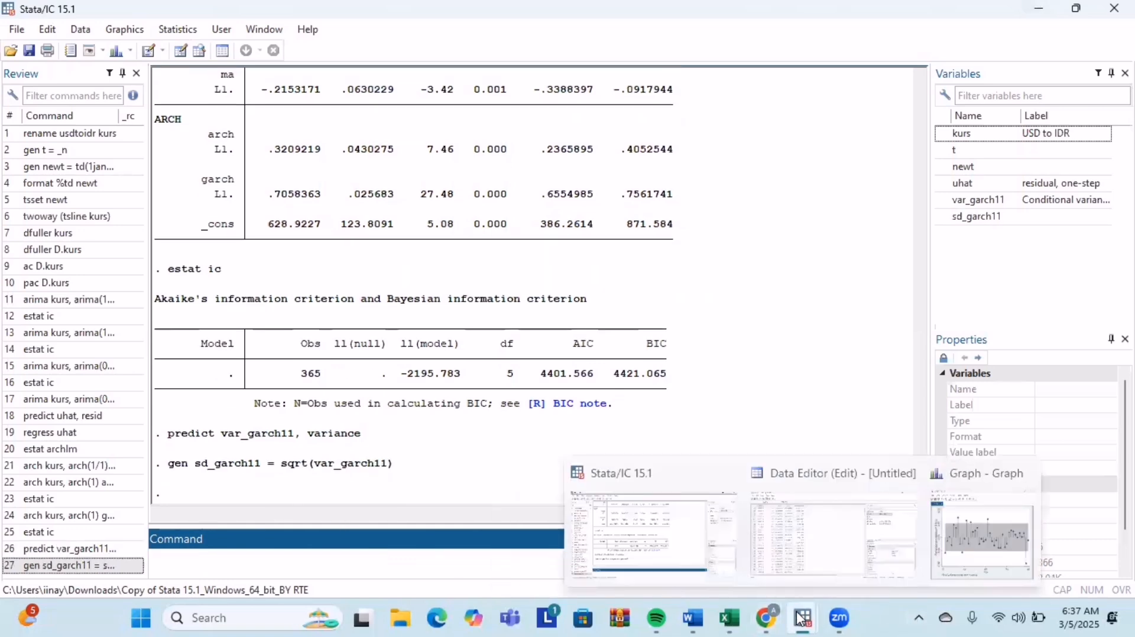
click(811, 519)
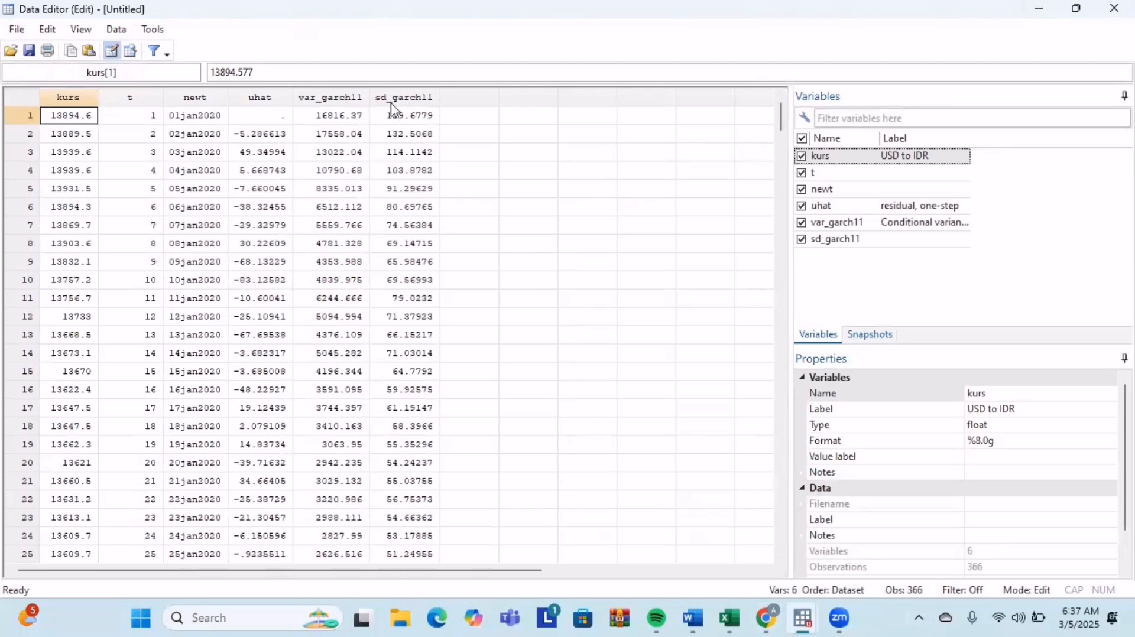
click(1039, 8)
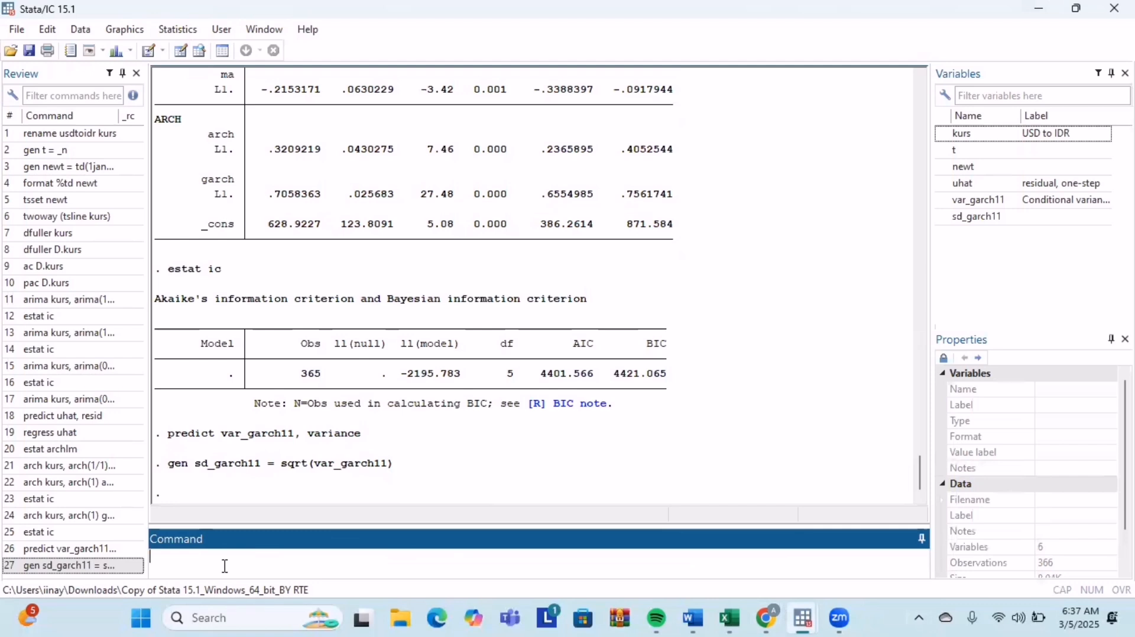
- Plot the conditional standard deviation over time with tsline sd_garch11 and compare the graph with the data rows
text(tsline sd_garch11)
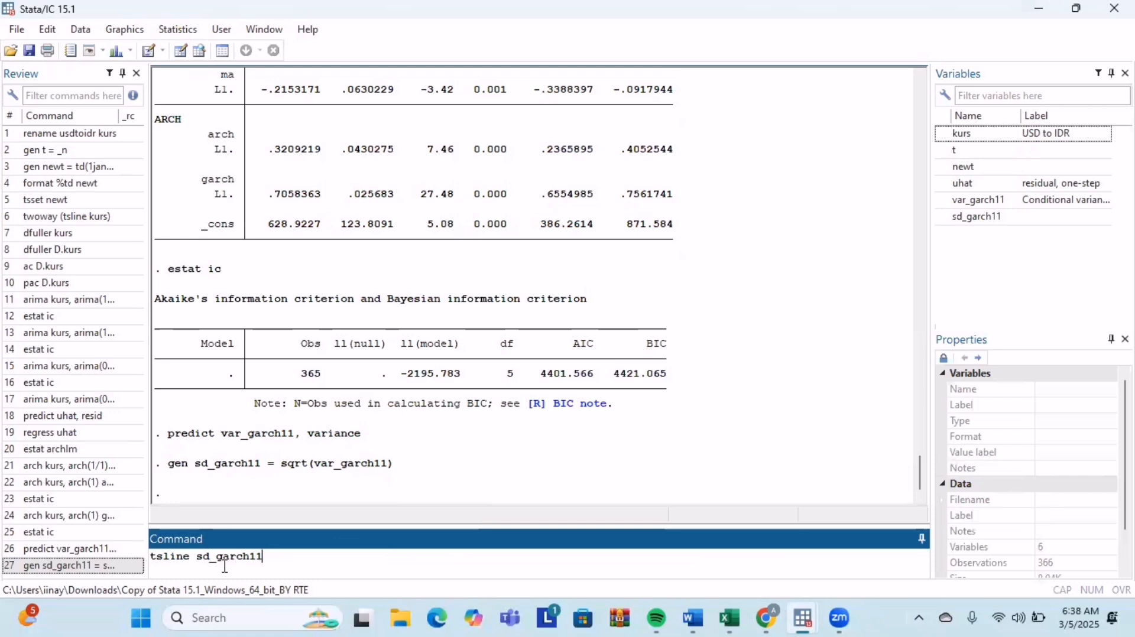
key(Return)
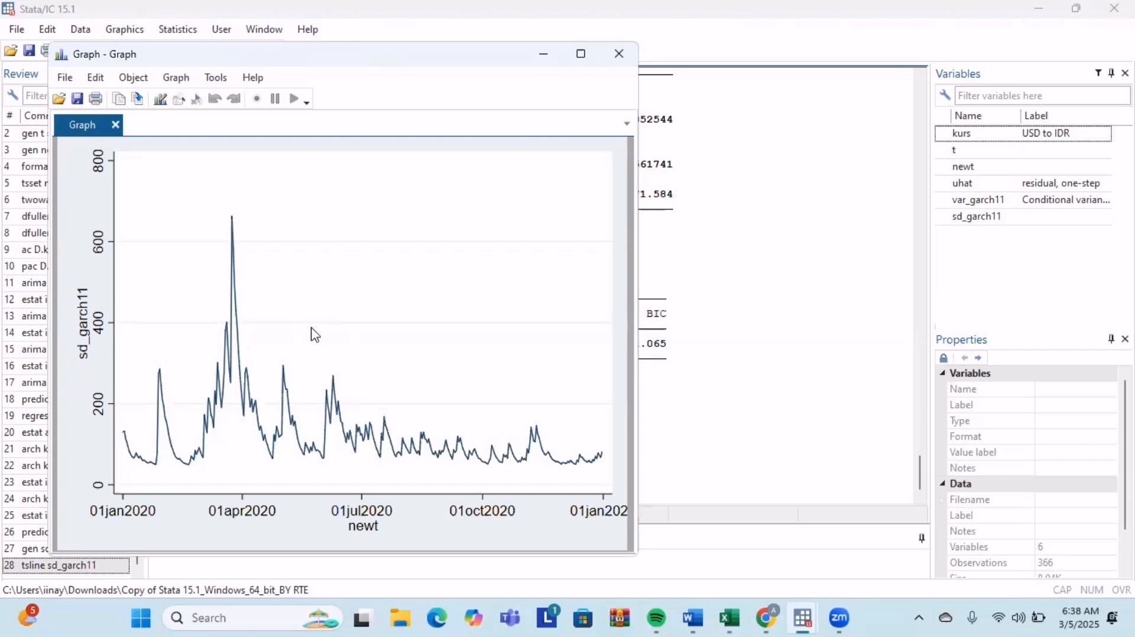
mouse_move(801, 619)
click(795, 558)
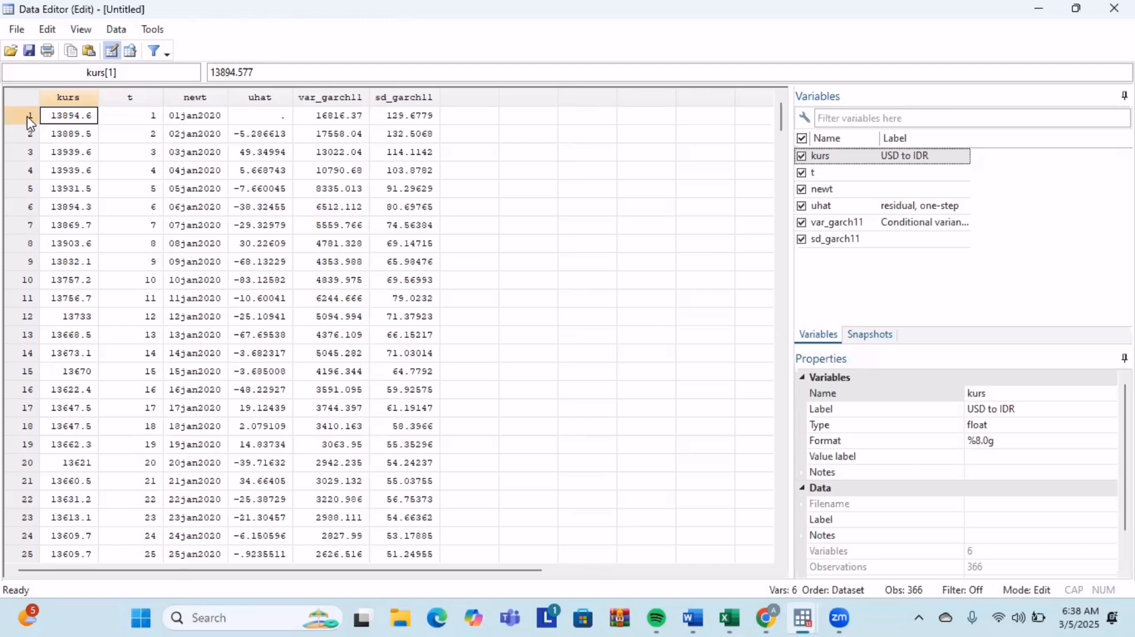
click(1035, 15)
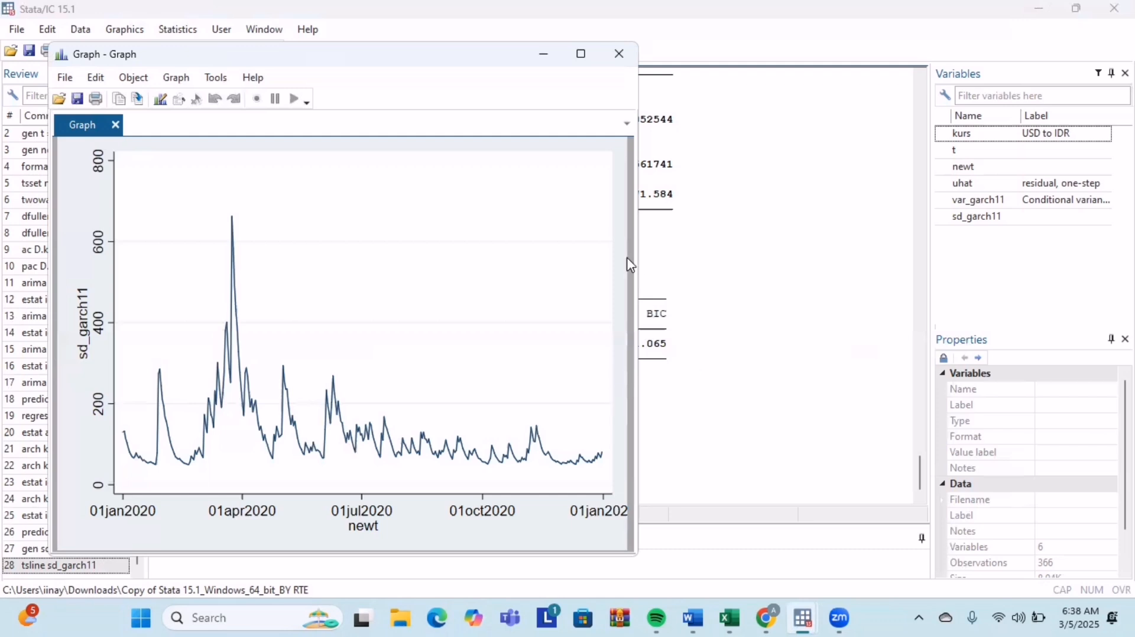
click(928, 56)
- Extend the time series by five daily observations with tsappend, add(5)
click(226, 558)
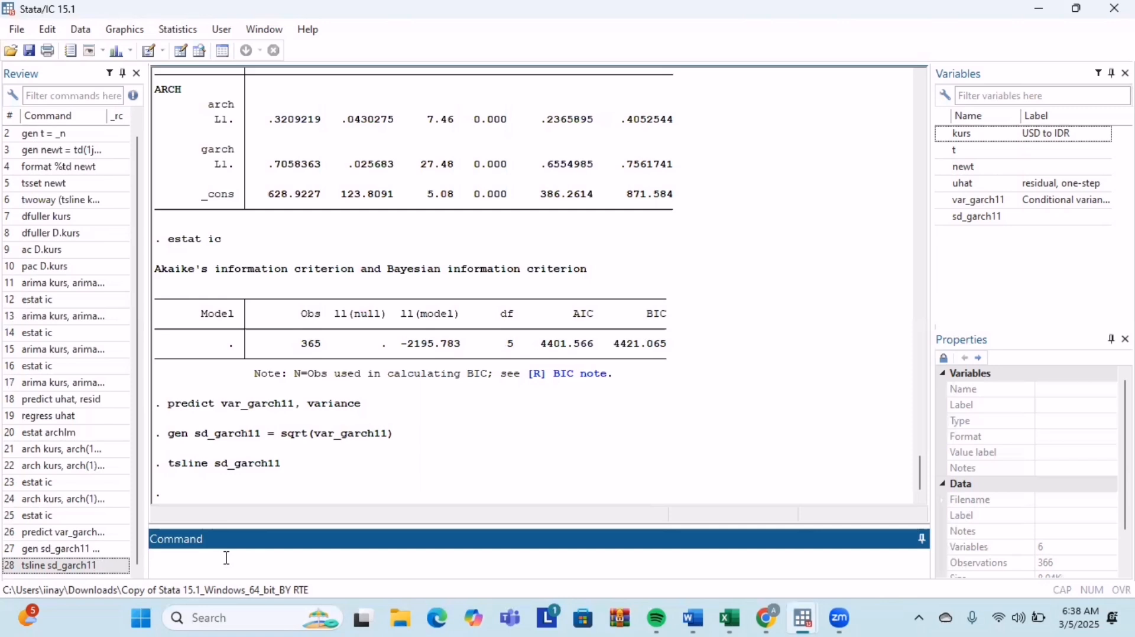
text(tsappend, add()5)
key(Return)
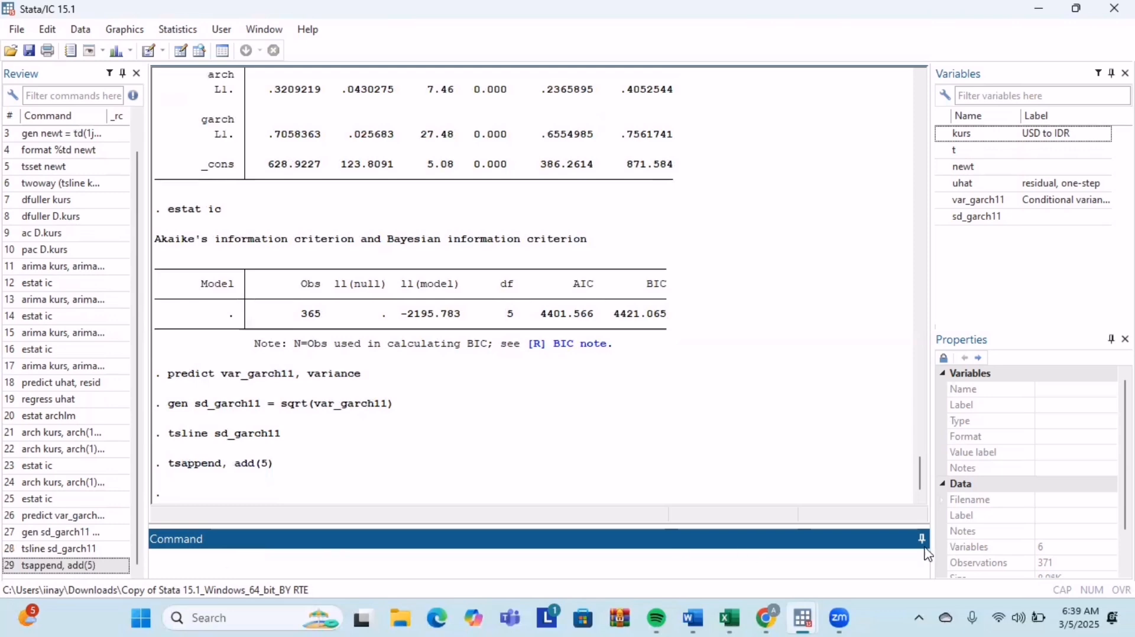
- Inspect the appended January 2021 rows at the end of the dataset in the Data Editor
mouse_move(802, 612)
click(774, 518)
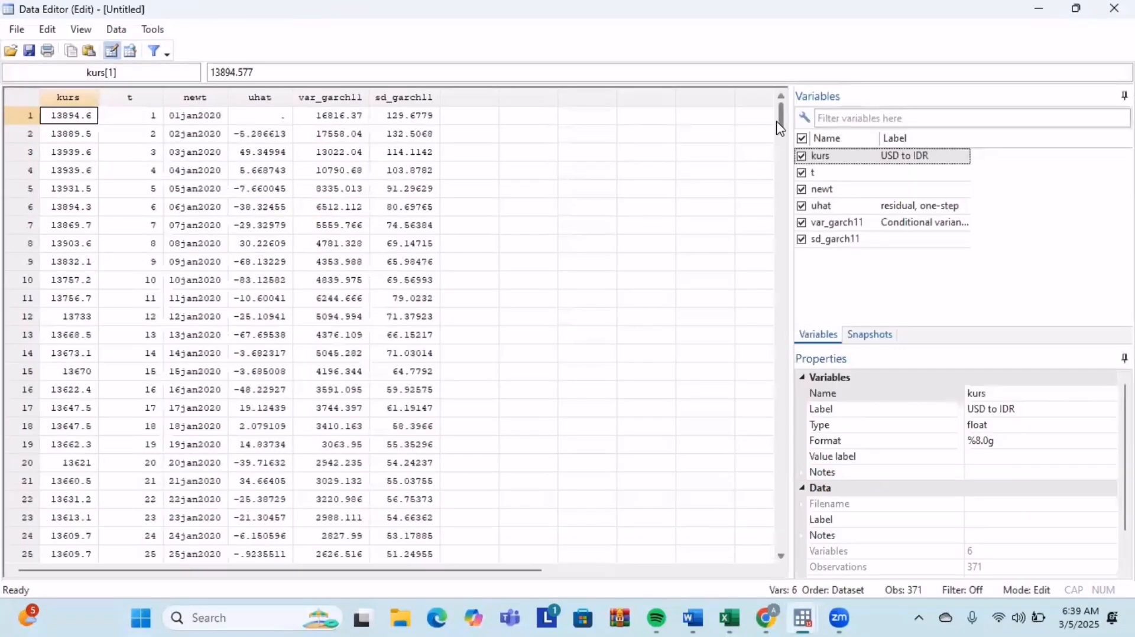
drag(781, 129, 780, 530)
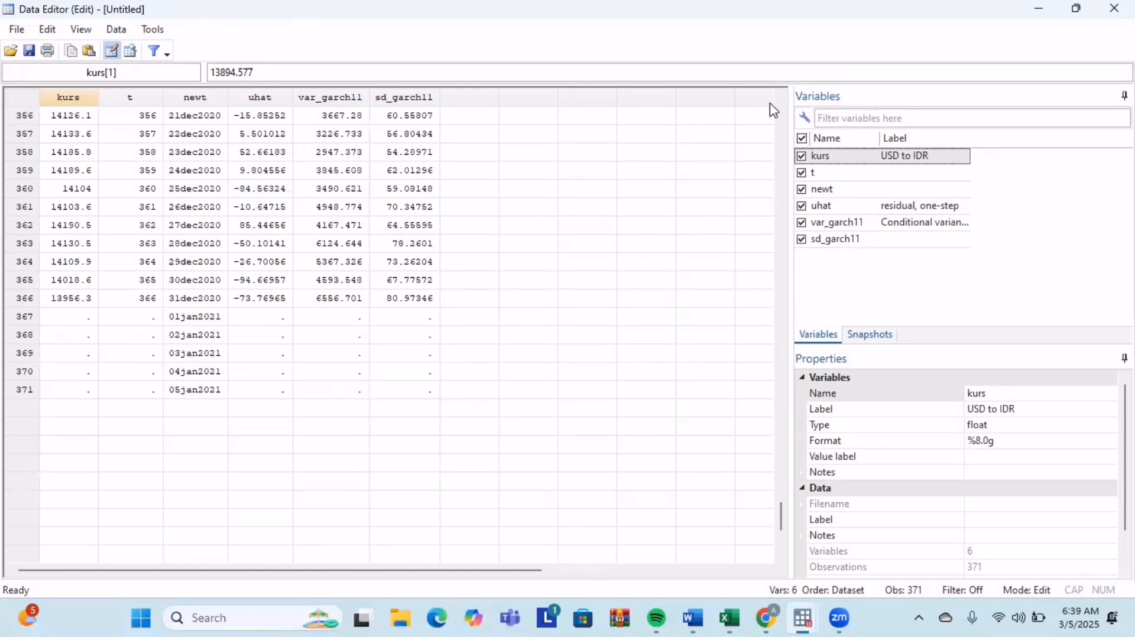
click(1039, 10)
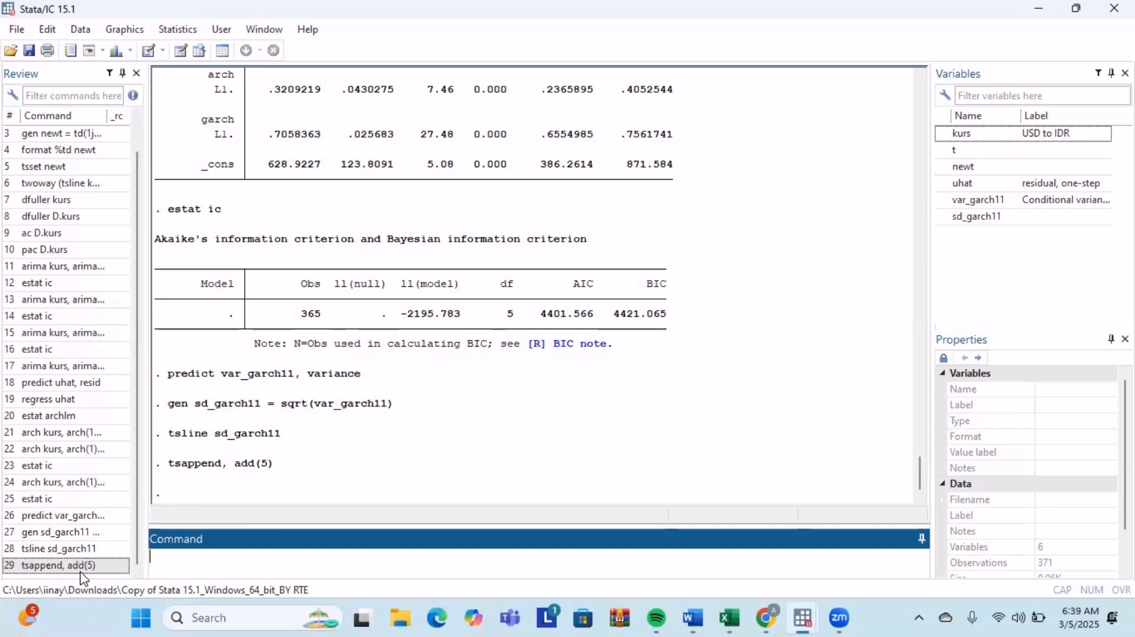
- Rerun arch kurs, arch(1) garch(1) arima(0,1,1) nolog and forecast the exchange rate with predict kursf, y dynamic (td(1jan2021))
click(84, 488)
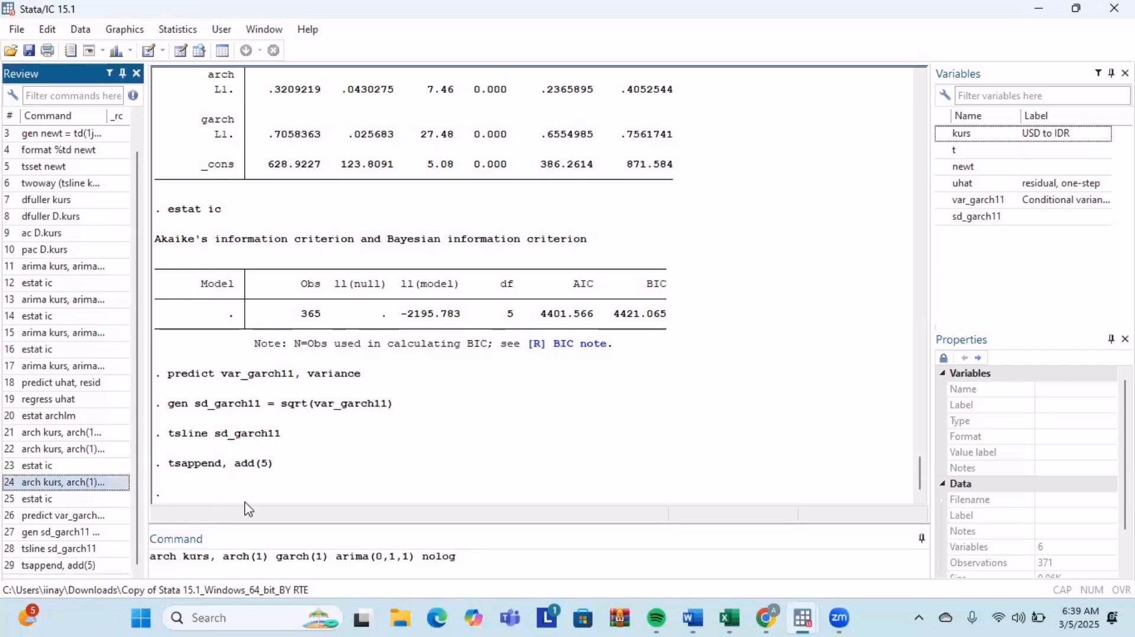
key(Return)
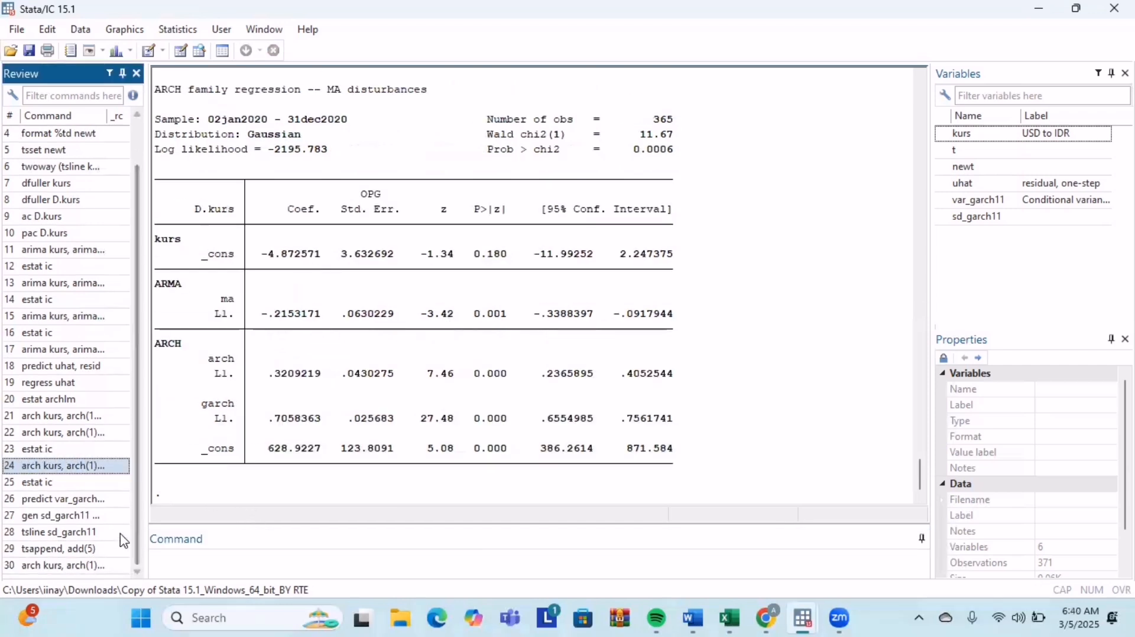
click(272, 567)
text(predic)
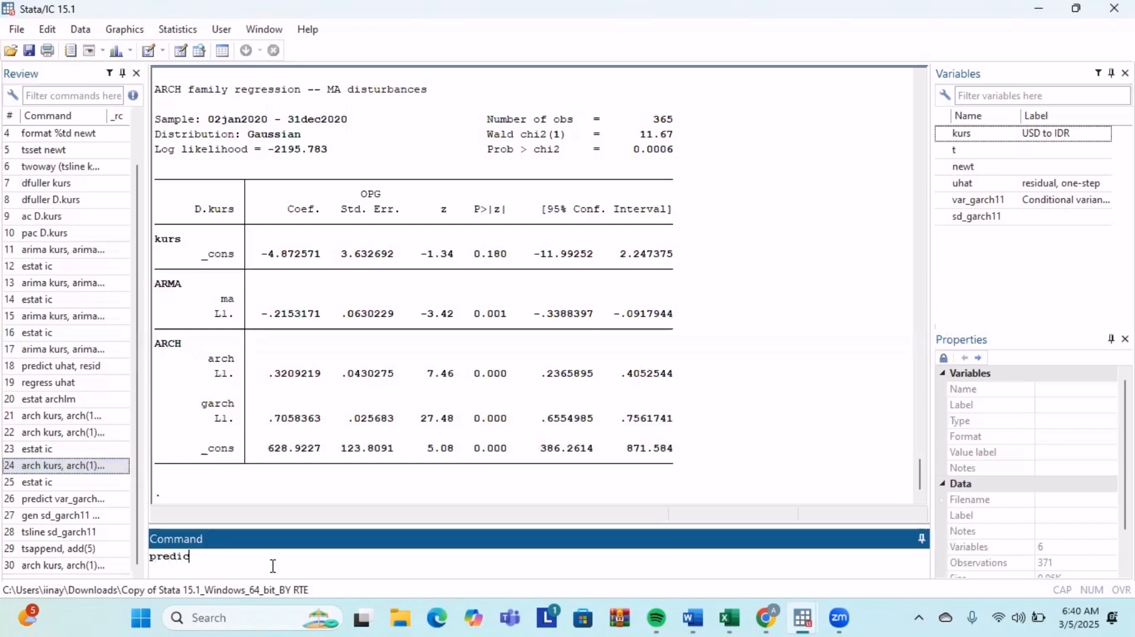
text(t kursf)
text(, y dynamic)
text( (t))
text(d)
text((1)
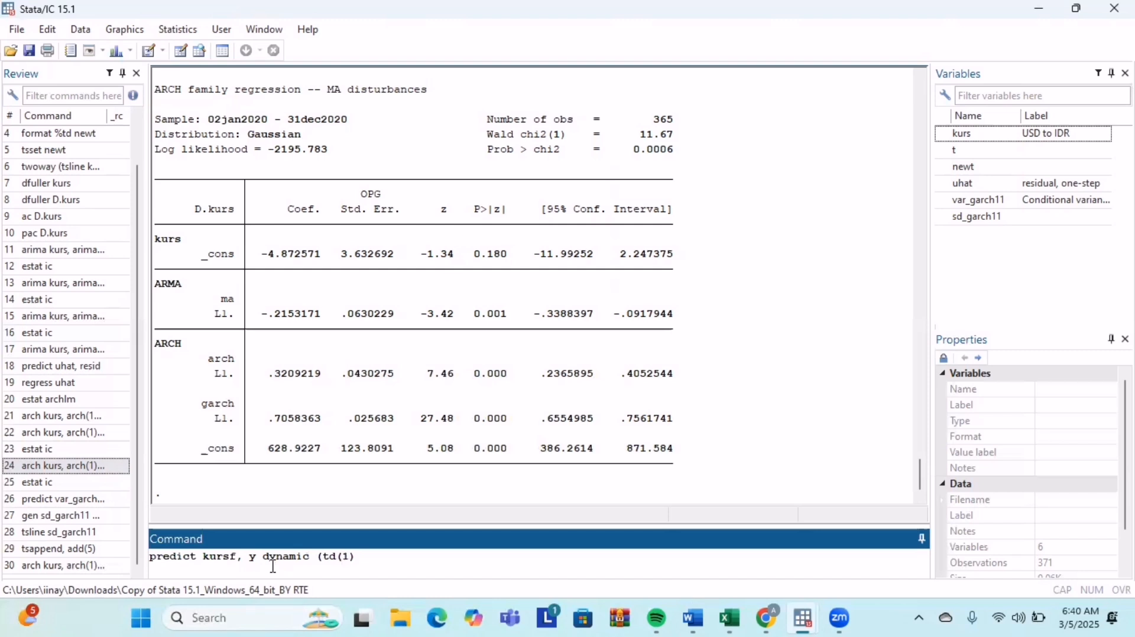
text(jan2021))
key(Return)
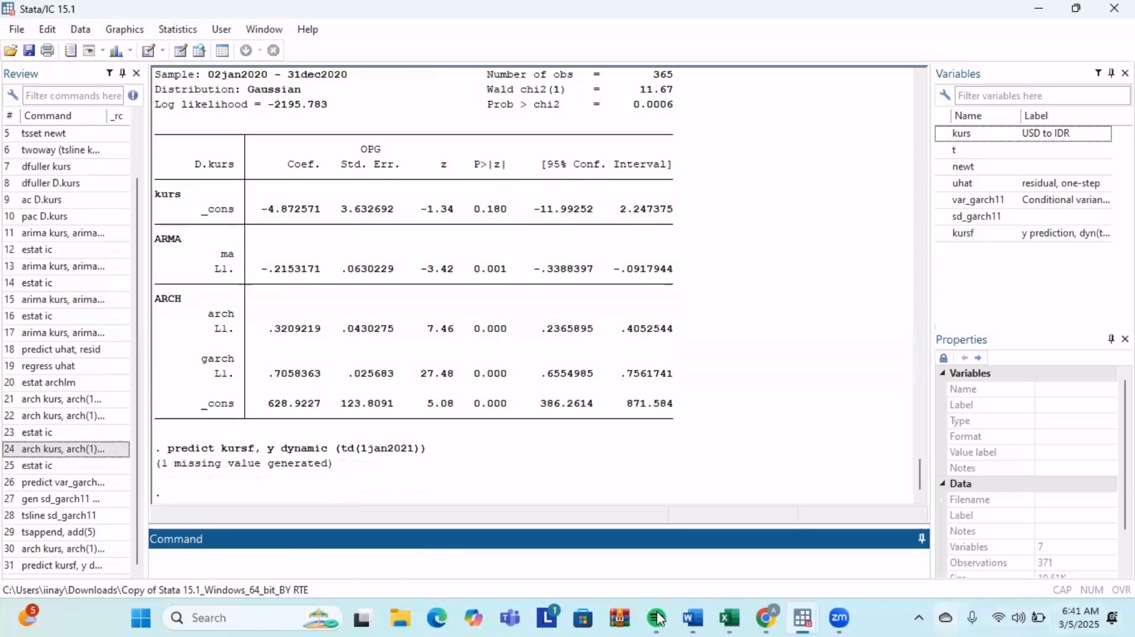
- Examine the kursf forecasts for 01jan2021 to 05jan2021 in the Data Editor and return to the main window
mouse_move(803, 619)
click(792, 560)
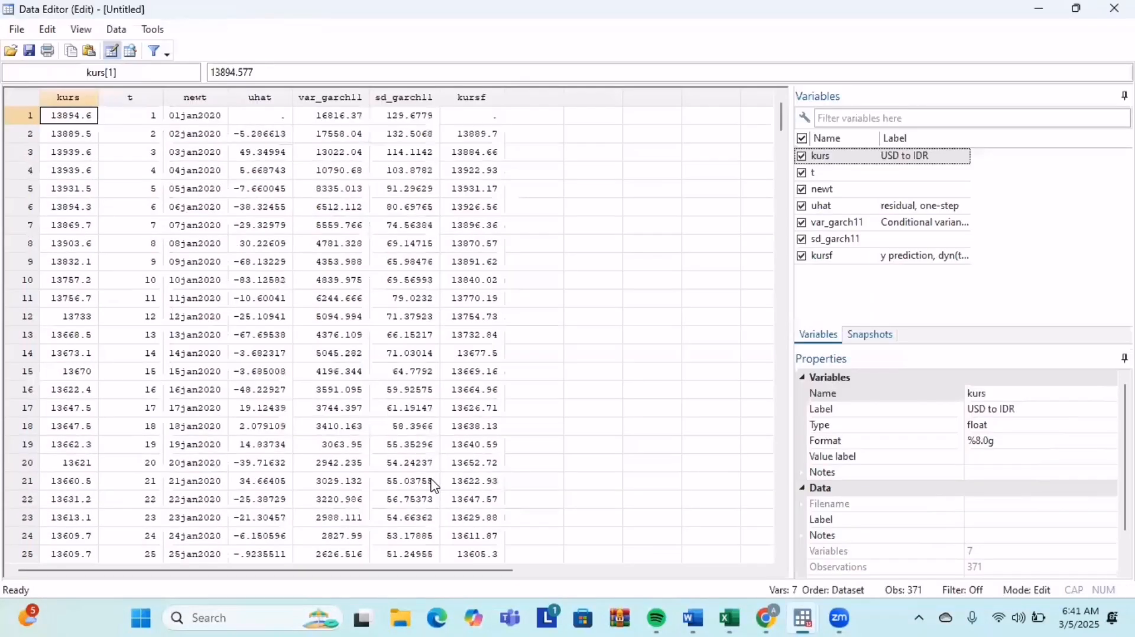
scroll(434, 486, down, 18)
scroll(434, 486, down, 20)
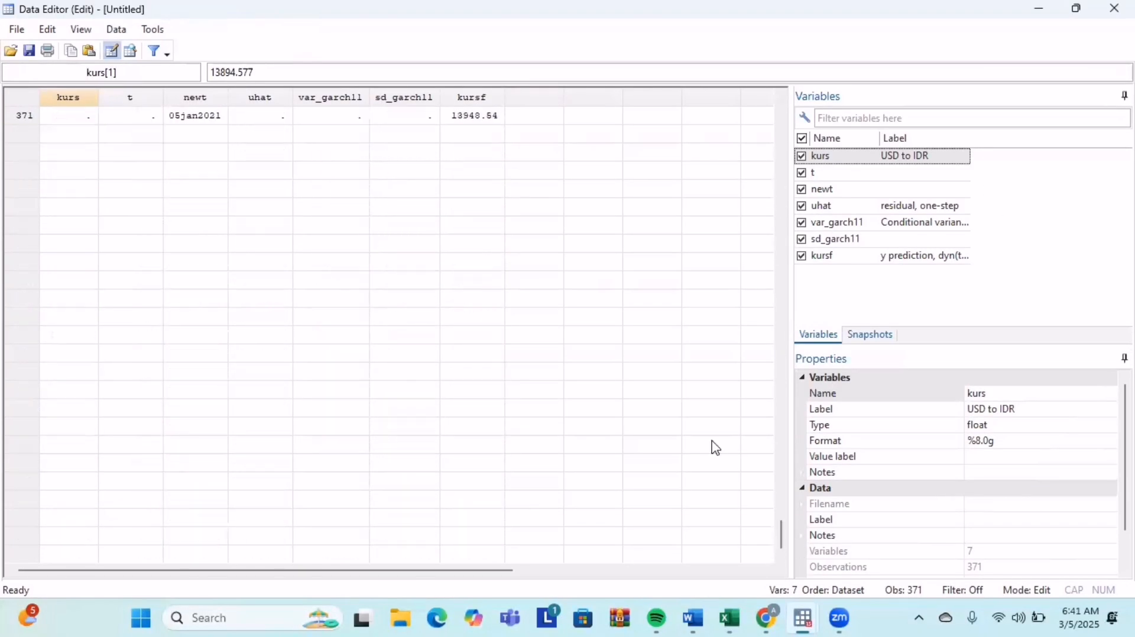
click(495, 372)
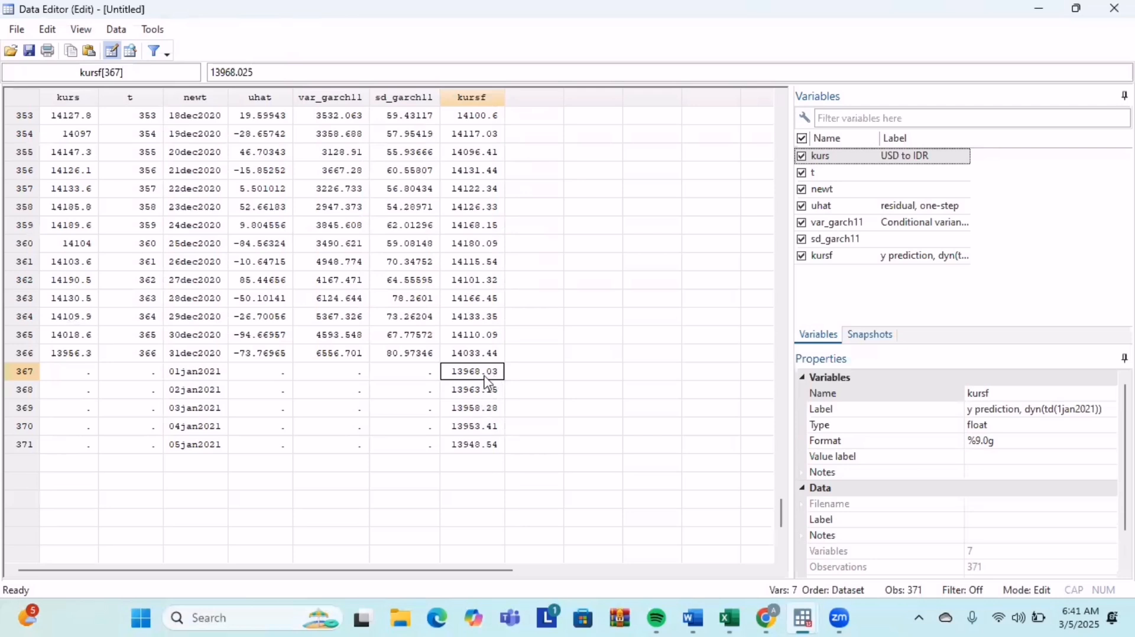
click(482, 447)
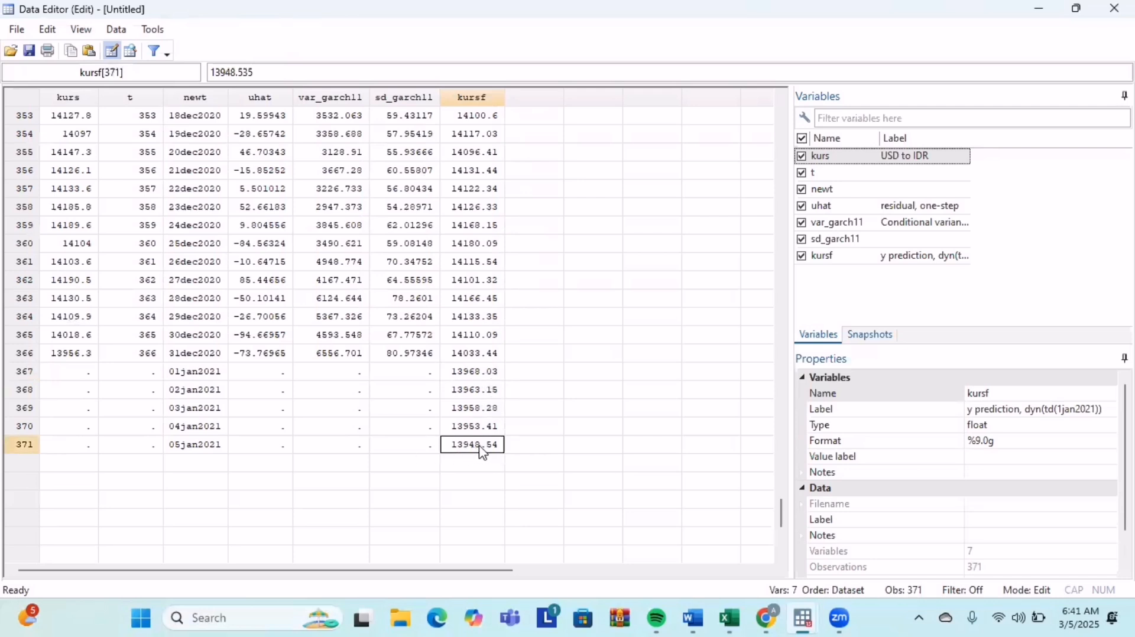
click(1033, 8)
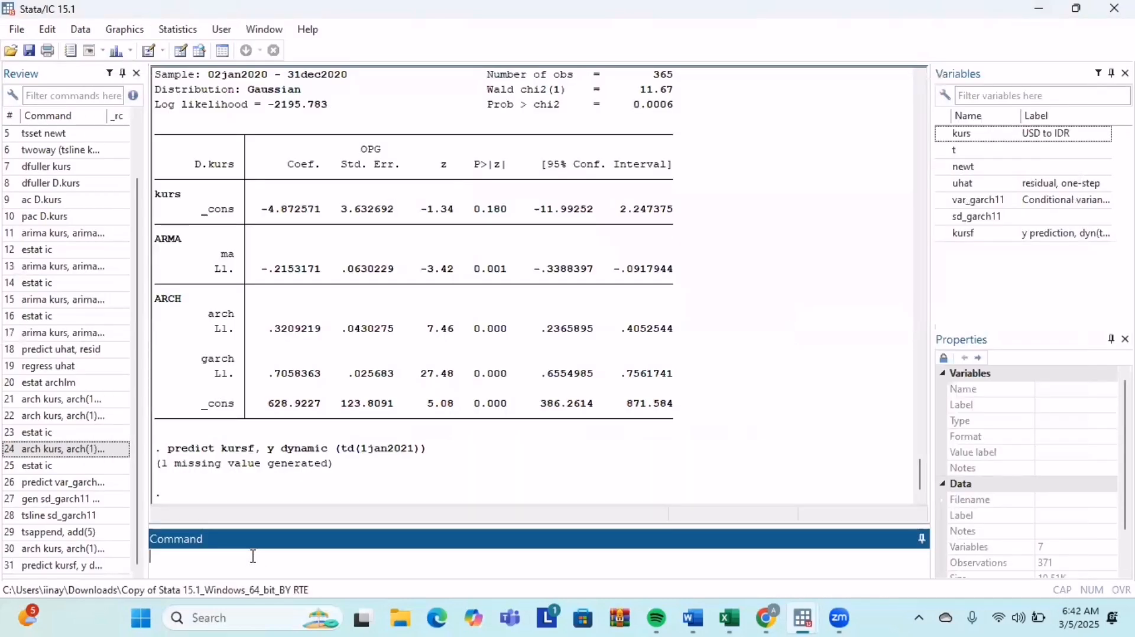
- Forecast the conditional variance with predict varf, variance dynamic (td(1jan2020)) and check the varf column in the Data Editor
text(predict)
key(BackSpace)
text(t varf, variance dynamic)
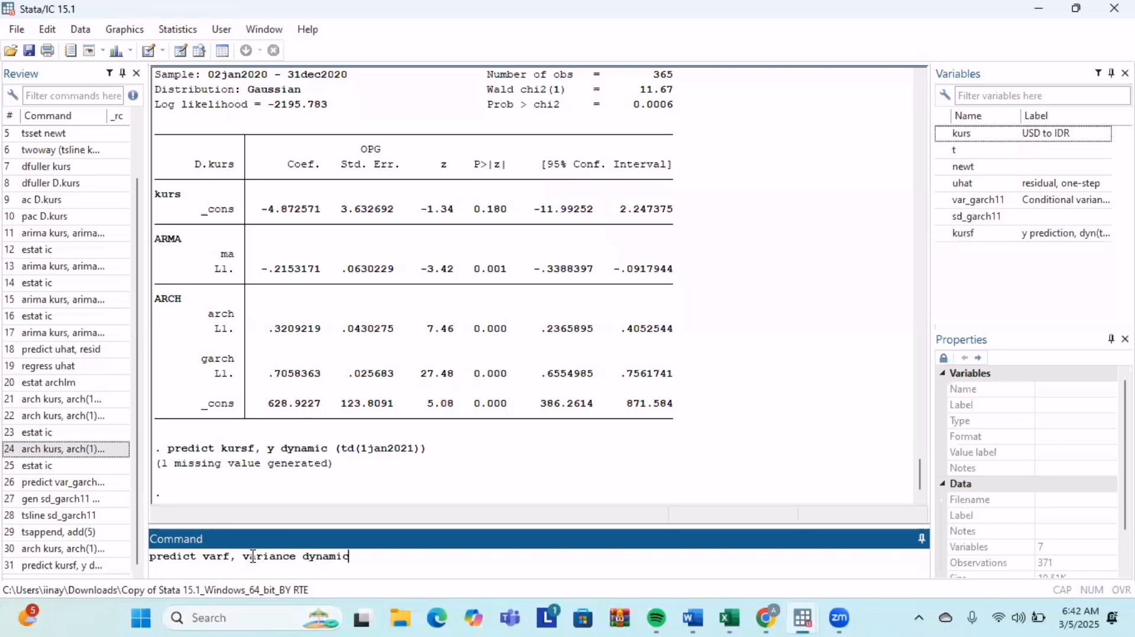
text( (t)
text((1jan2020))
key(Return)
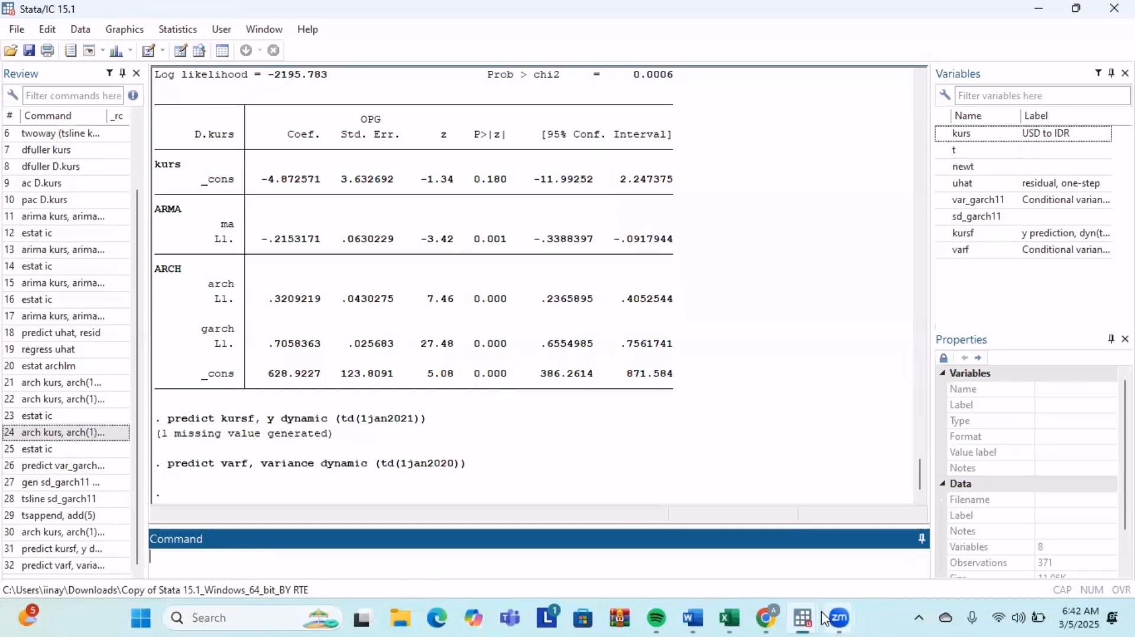
mouse_move(804, 619)
click(833, 532)
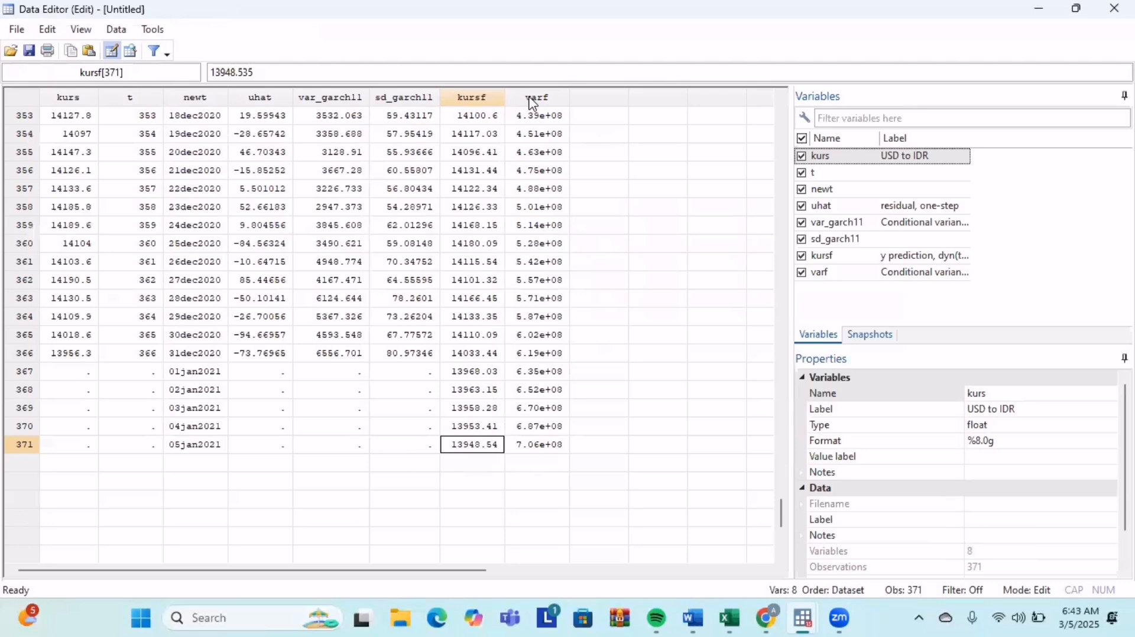
click(1042, 10)
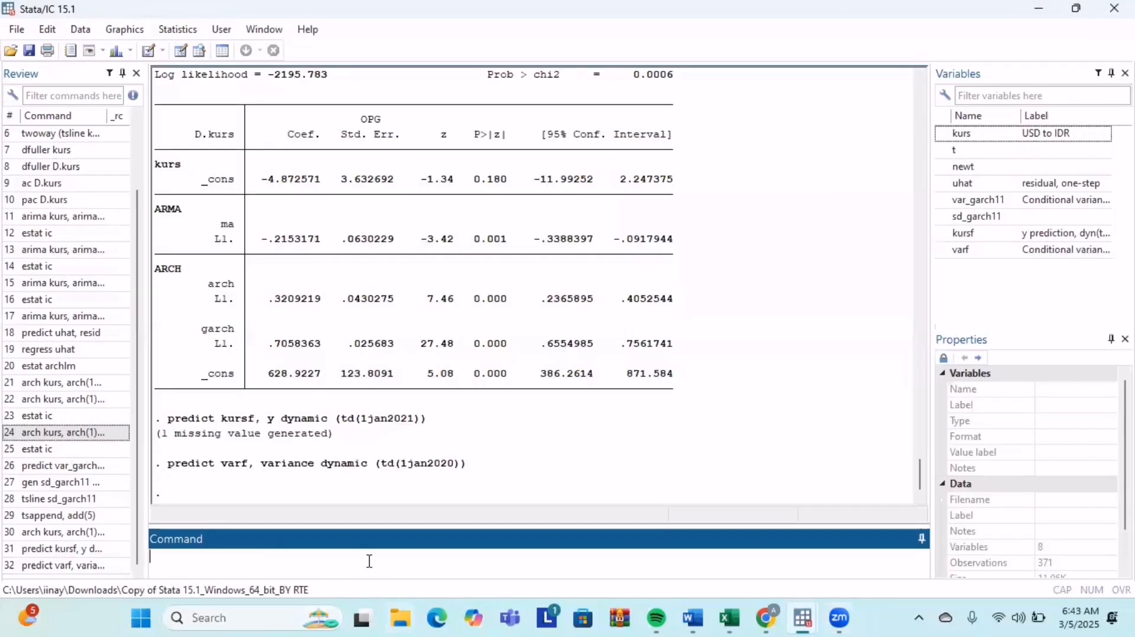
- Generate the forecast standard deviation with gen sdf = sqrt(varf) and inspect its 01jan2021 to 05jan2021 values in the Data Editor
text(gen sdf = sqrt())
key(Left)
text(varf)
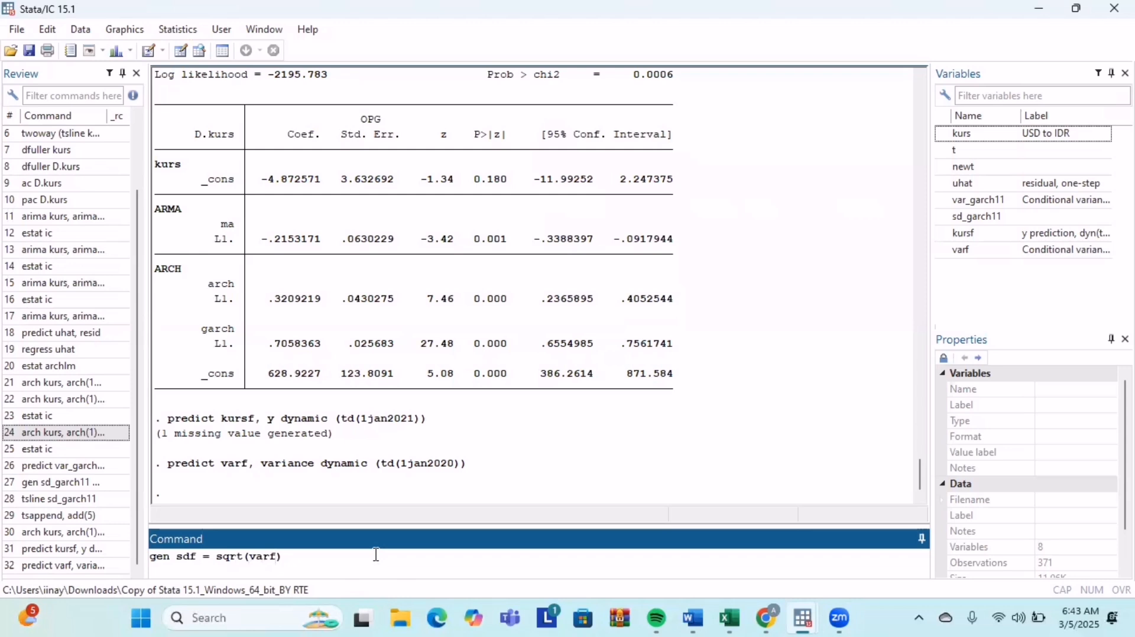
key(Return)
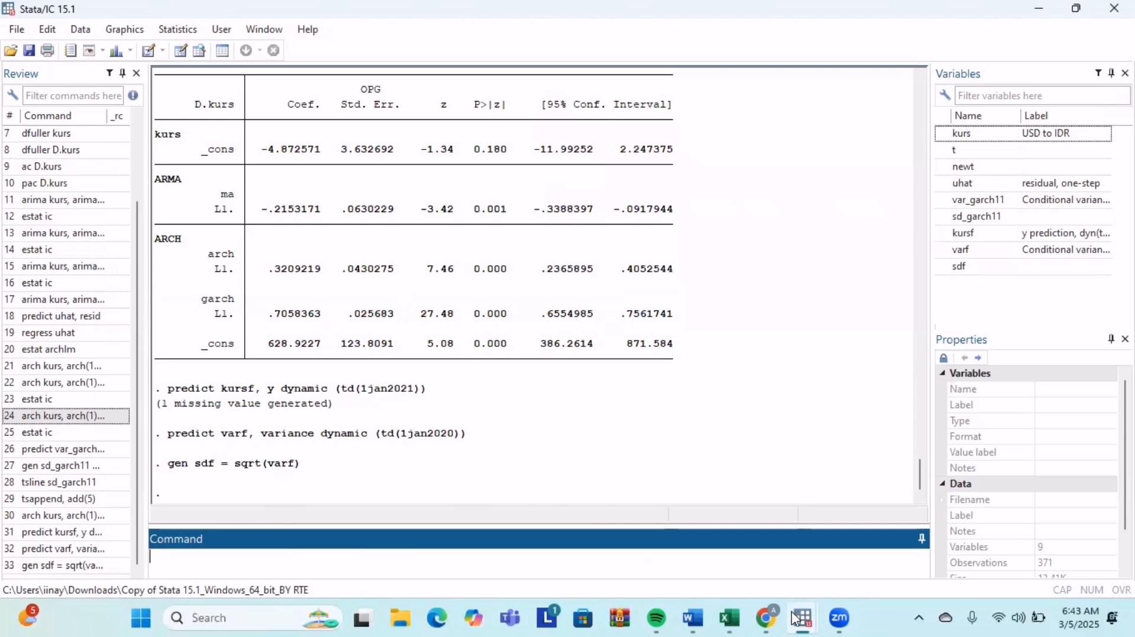
mouse_move(802, 618)
click(801, 581)
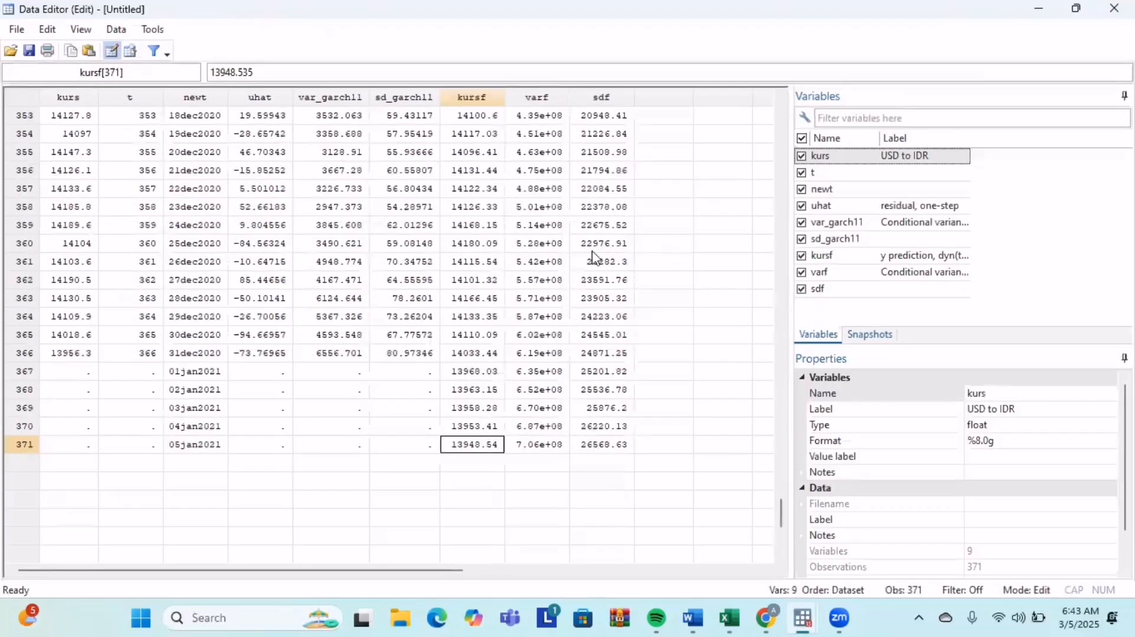
click(602, 373)
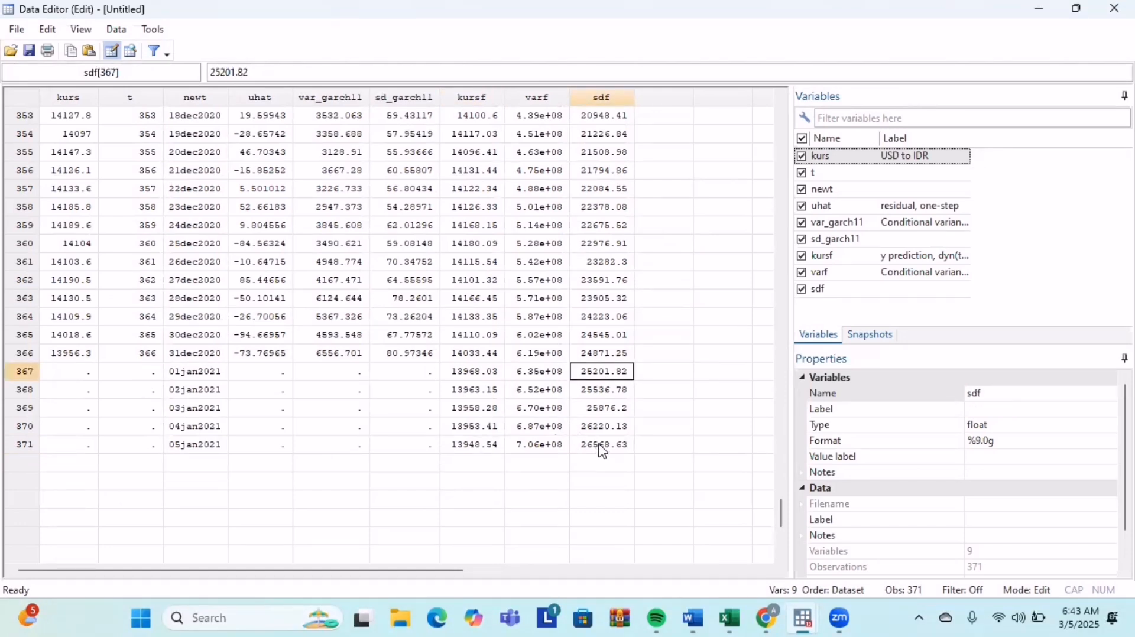
click(656, 427)
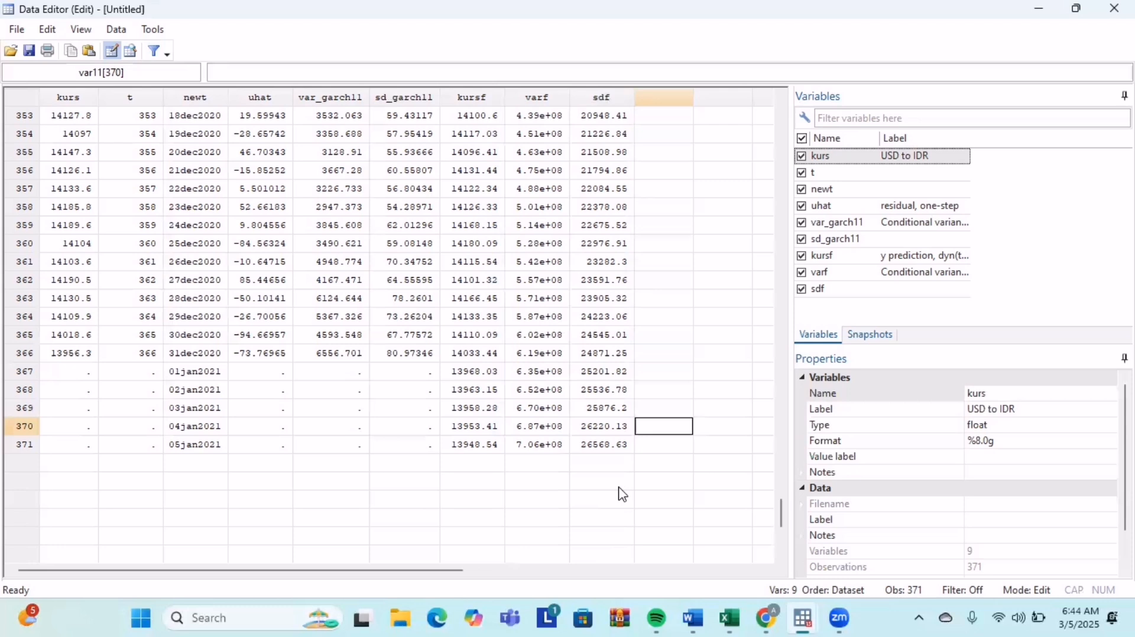